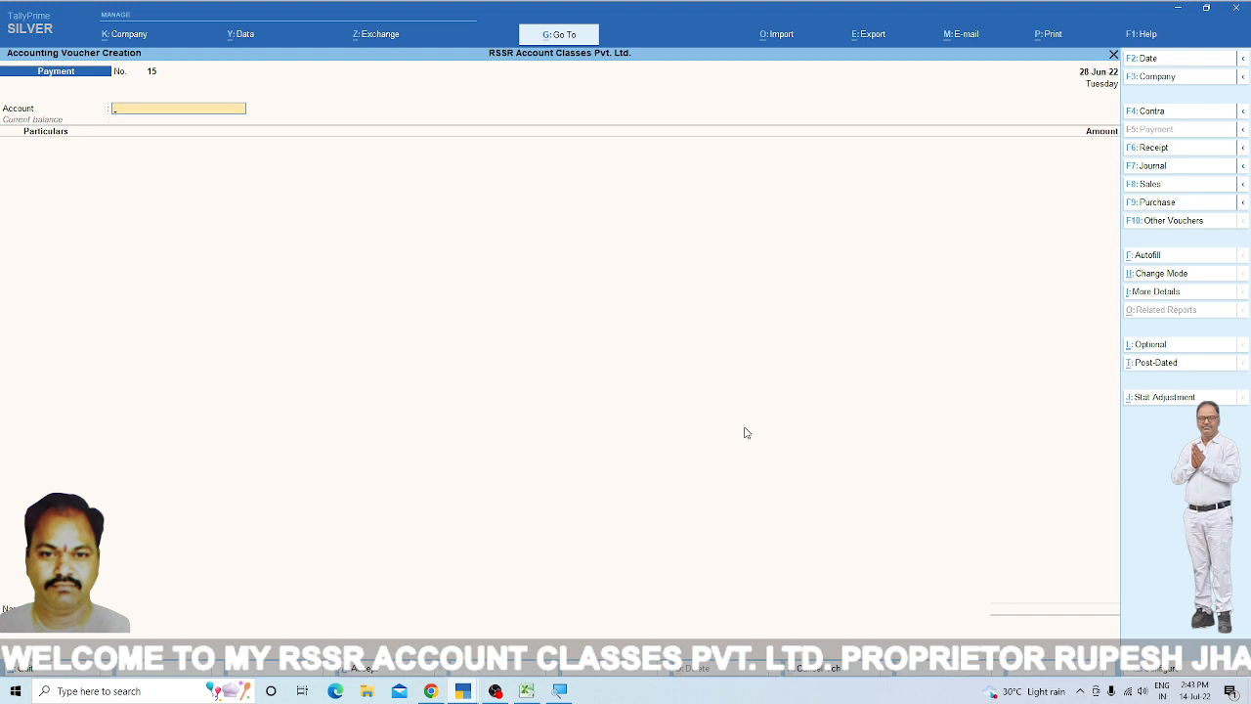
Start a purchase voucher and set its date to 30-Jun-22.
key("F9")
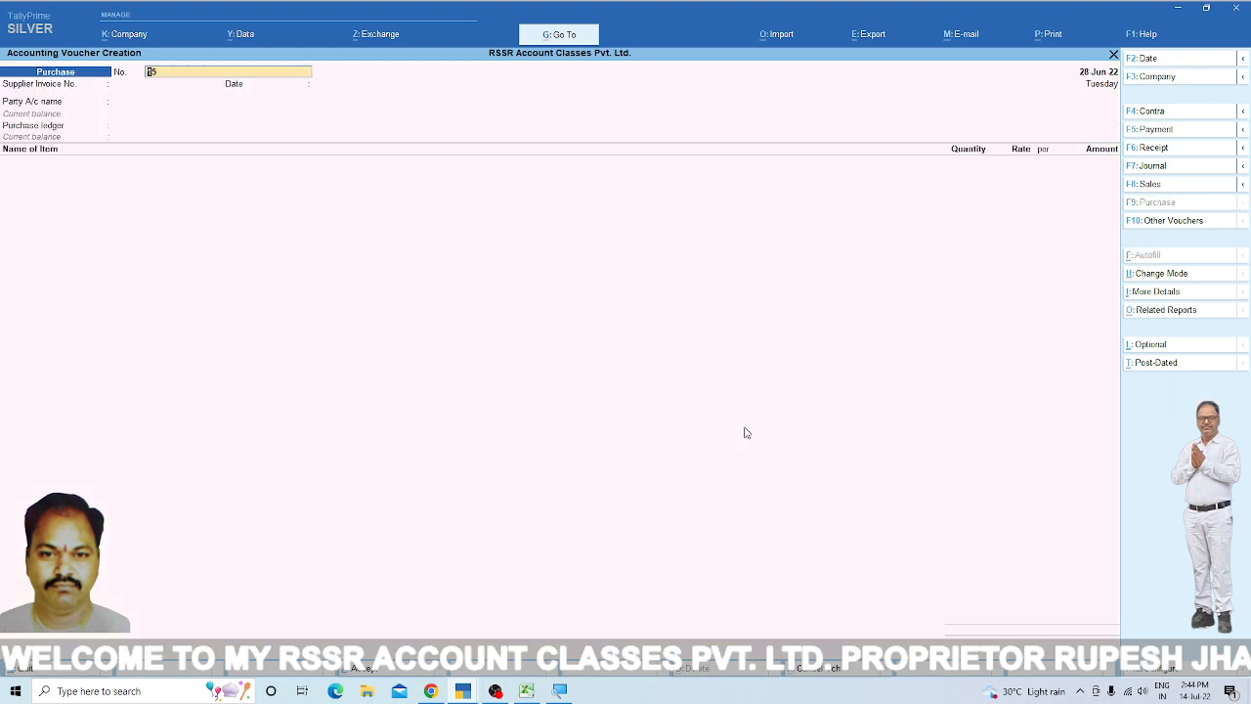
key("F2")
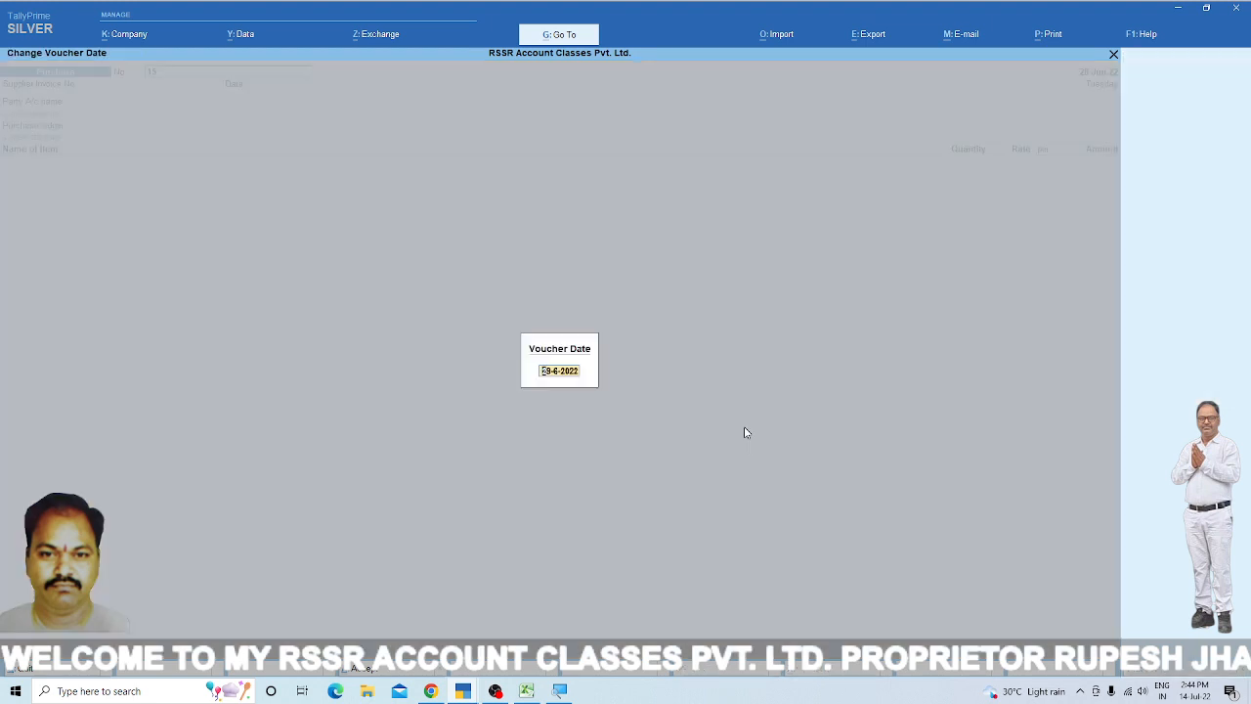
type("30")
key("Return")
Number the purchase voucher 12548 and accept 30-Jun-22 as the supplier invoice date.
type("1")
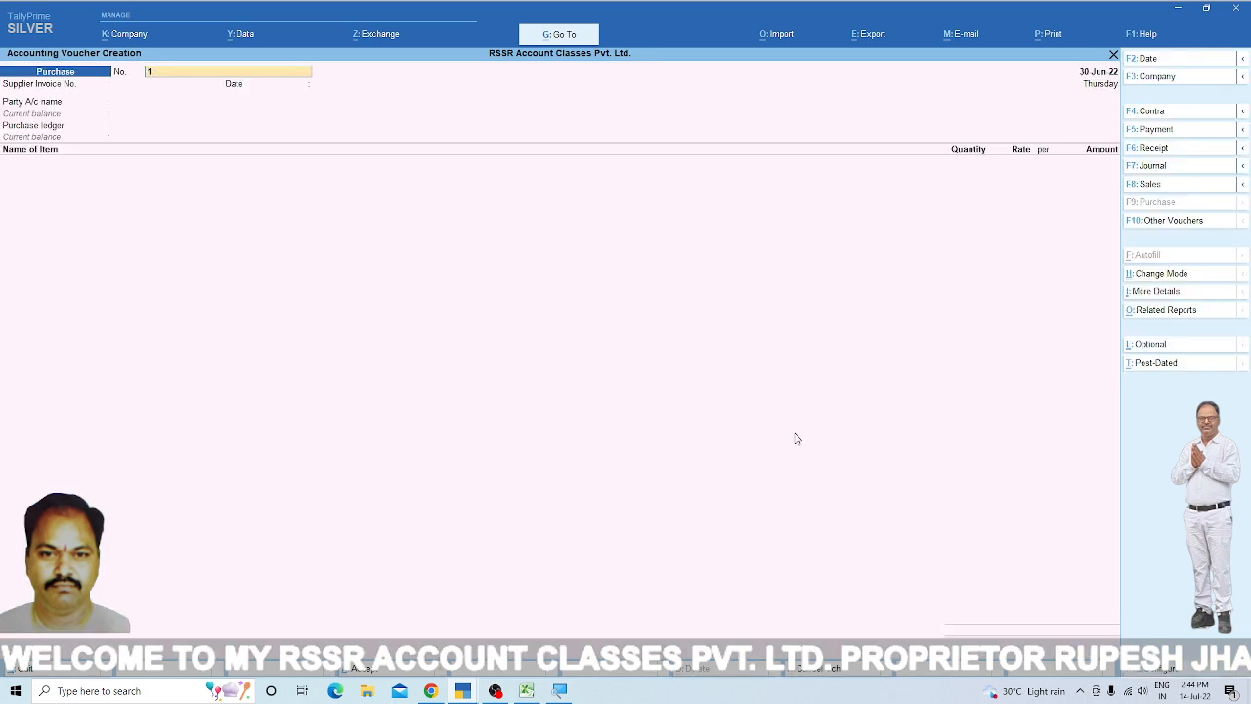
key("Return")
key("Return")
key("Return")
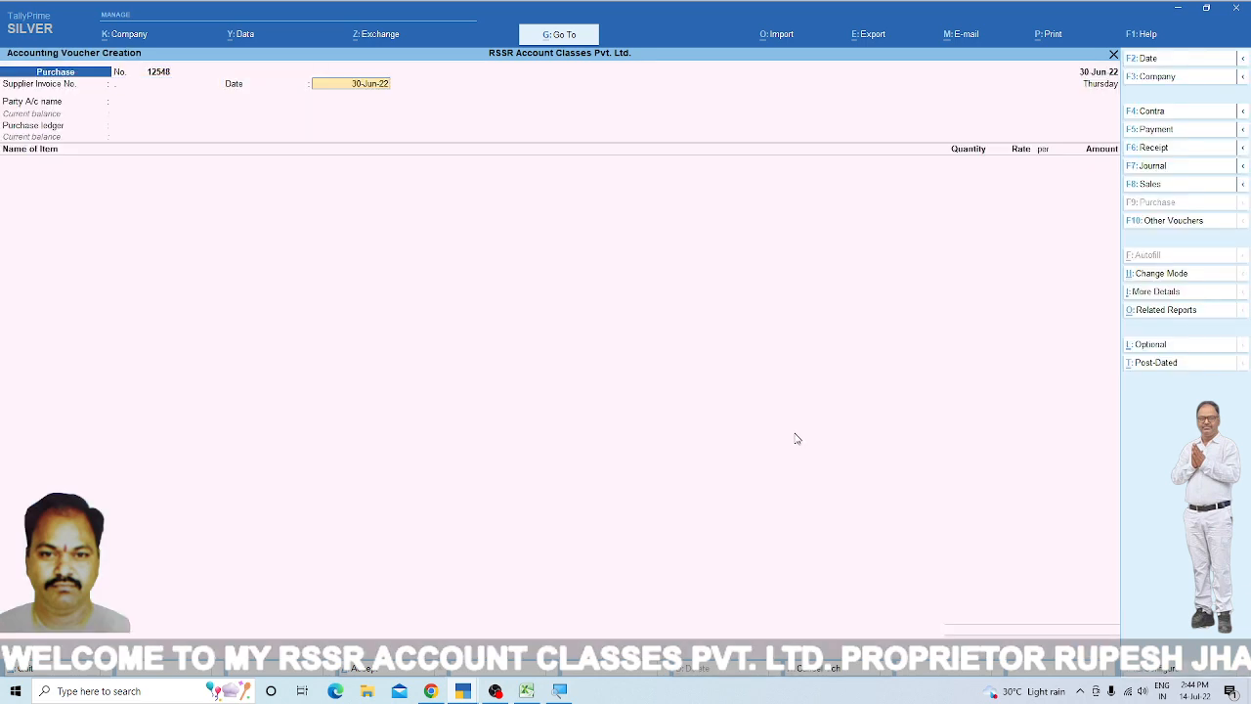
key("BackSpace")
key("Return")
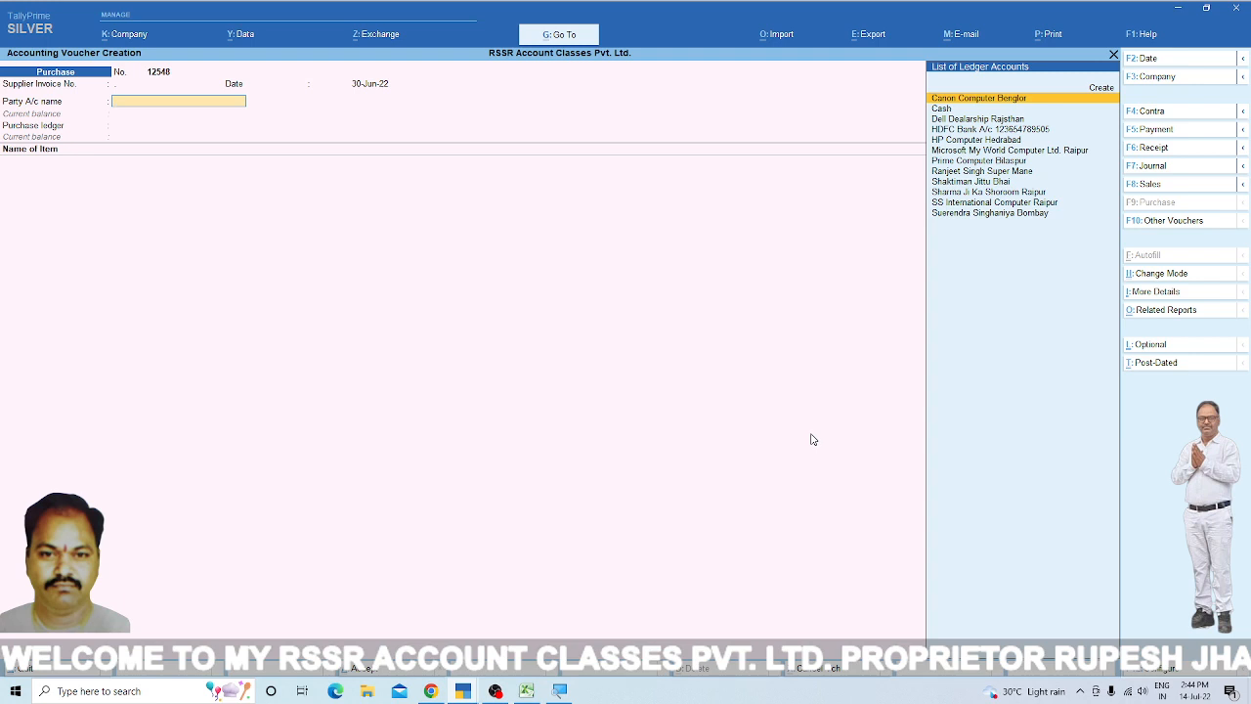
Select HP Computer Hedrabad as the purchase voucher's party and accept its supplier details.
key("Down")
key("Down")
key("Down")
key("Down")
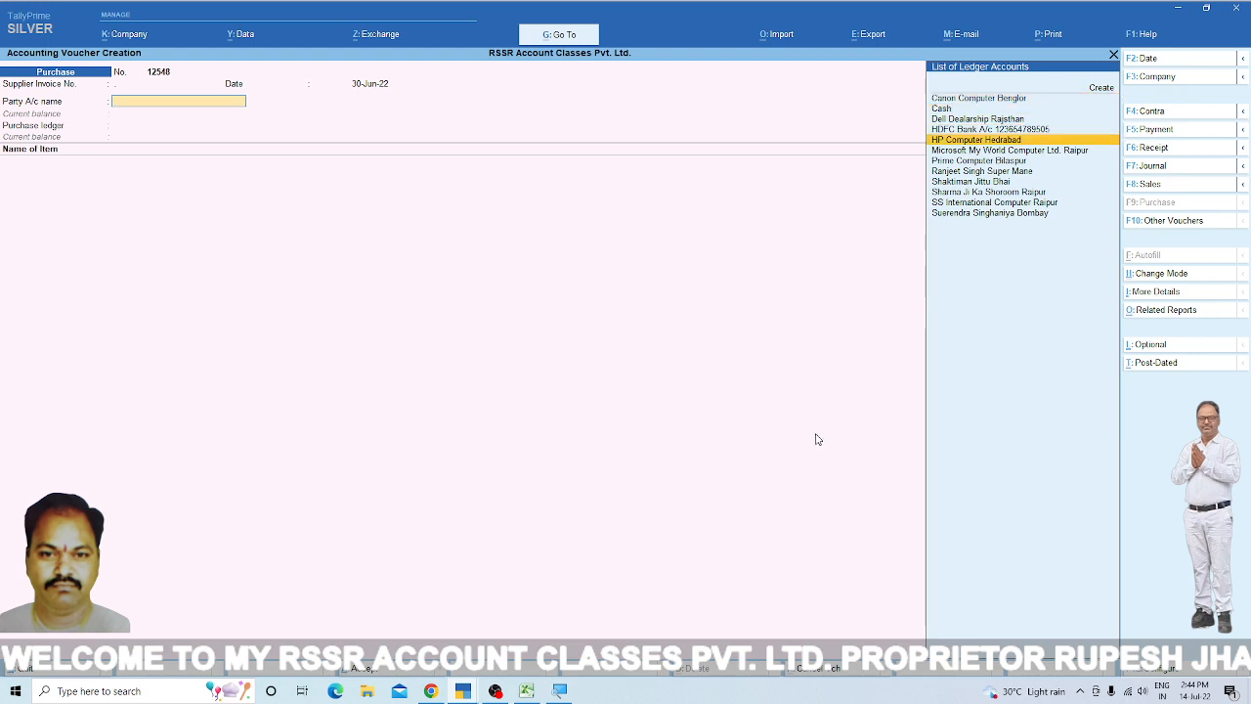
key("Return")
key("Return")
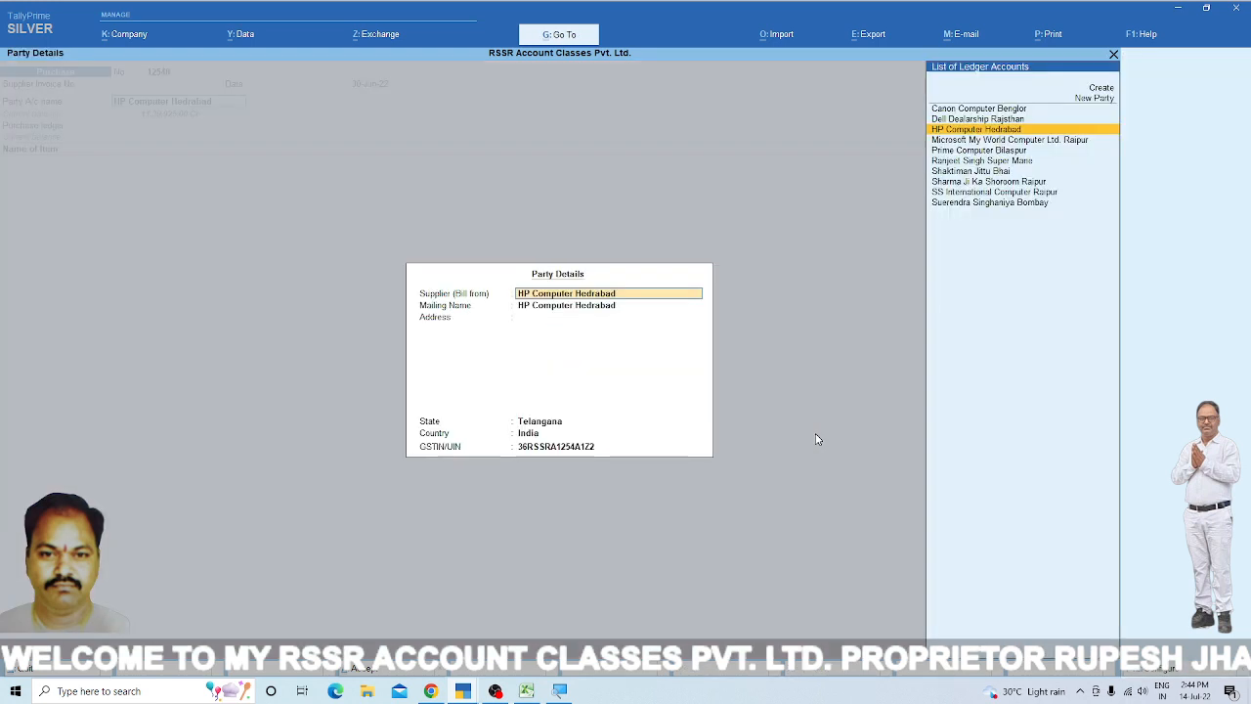
key("Return")
key("ctrl+a")
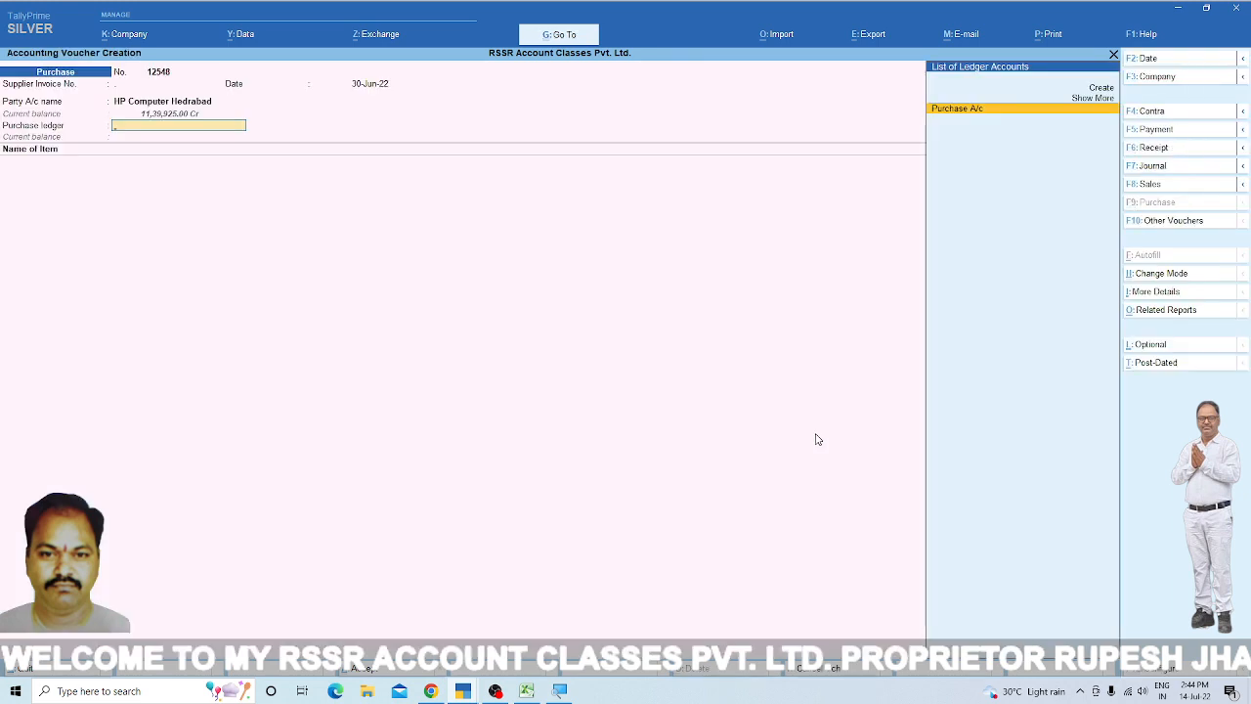
Assign Purchase A/c as the purchase ledger and classify the transaction as Interstate Purchase Taxable.
key("Return")
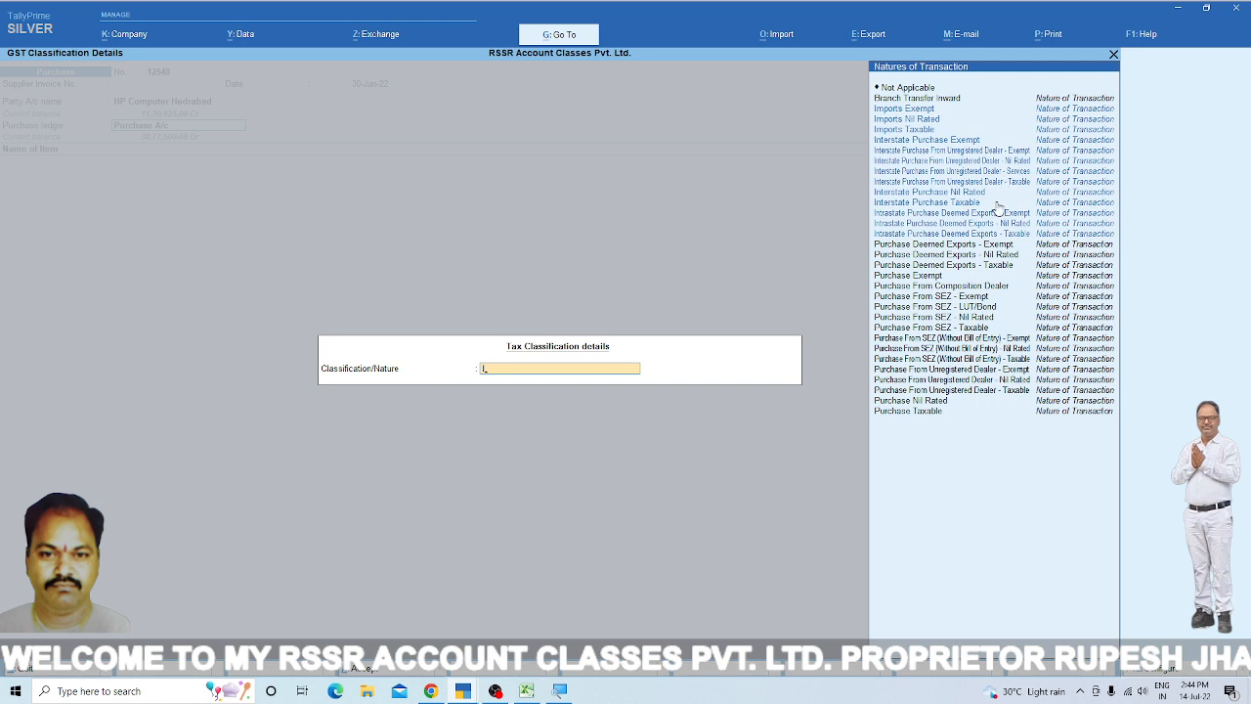
left_click(940, 204)
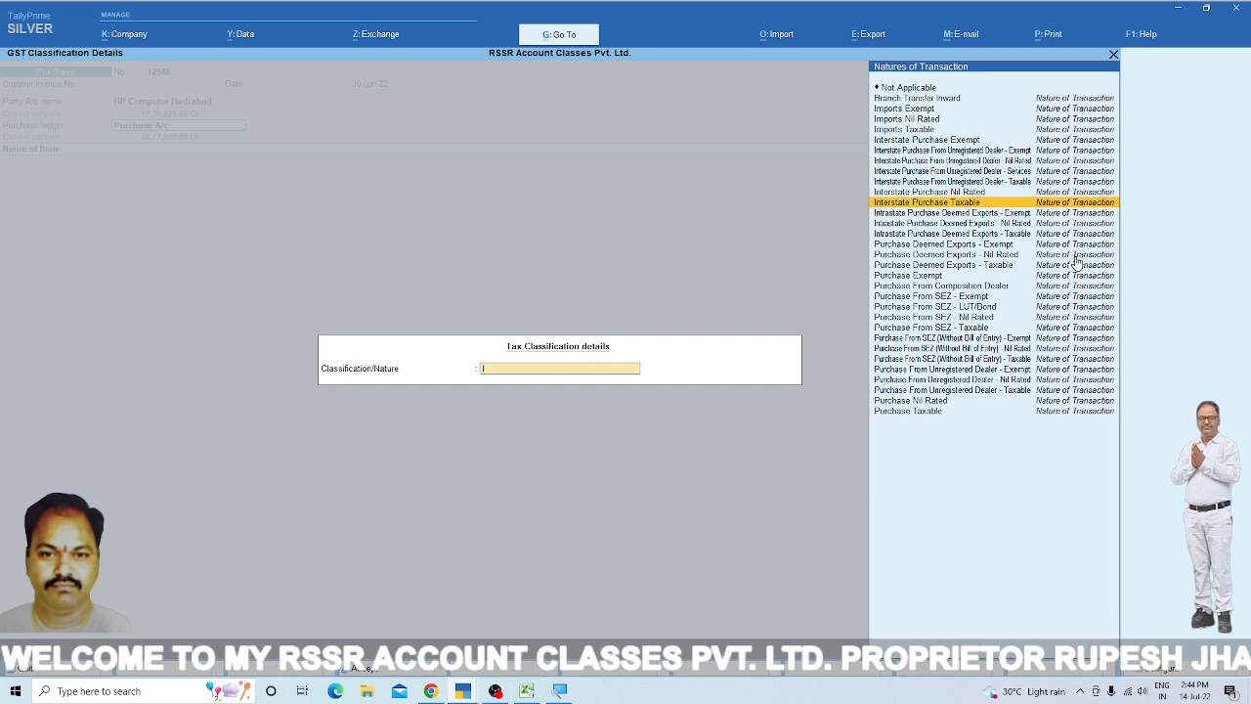
key("Return")
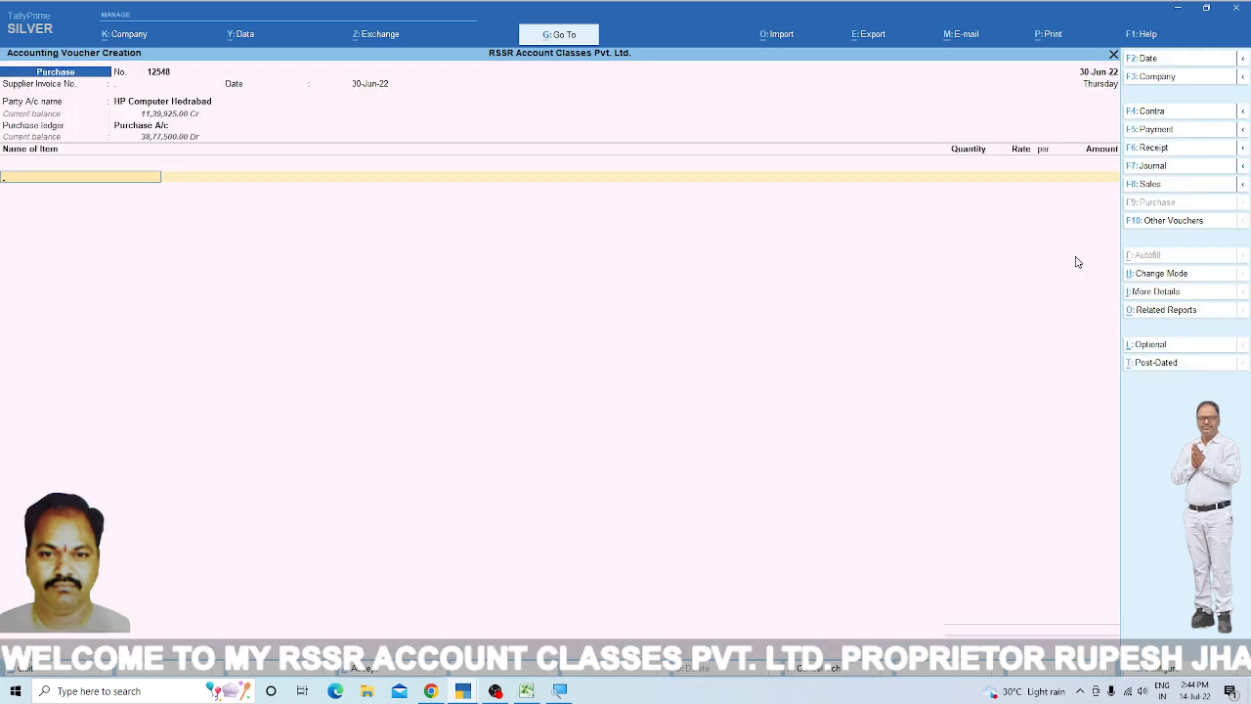
Add the stock item Dell Computer with a quantity of 10 sets at a rate of 27,500.00, without a description.
key("Return")
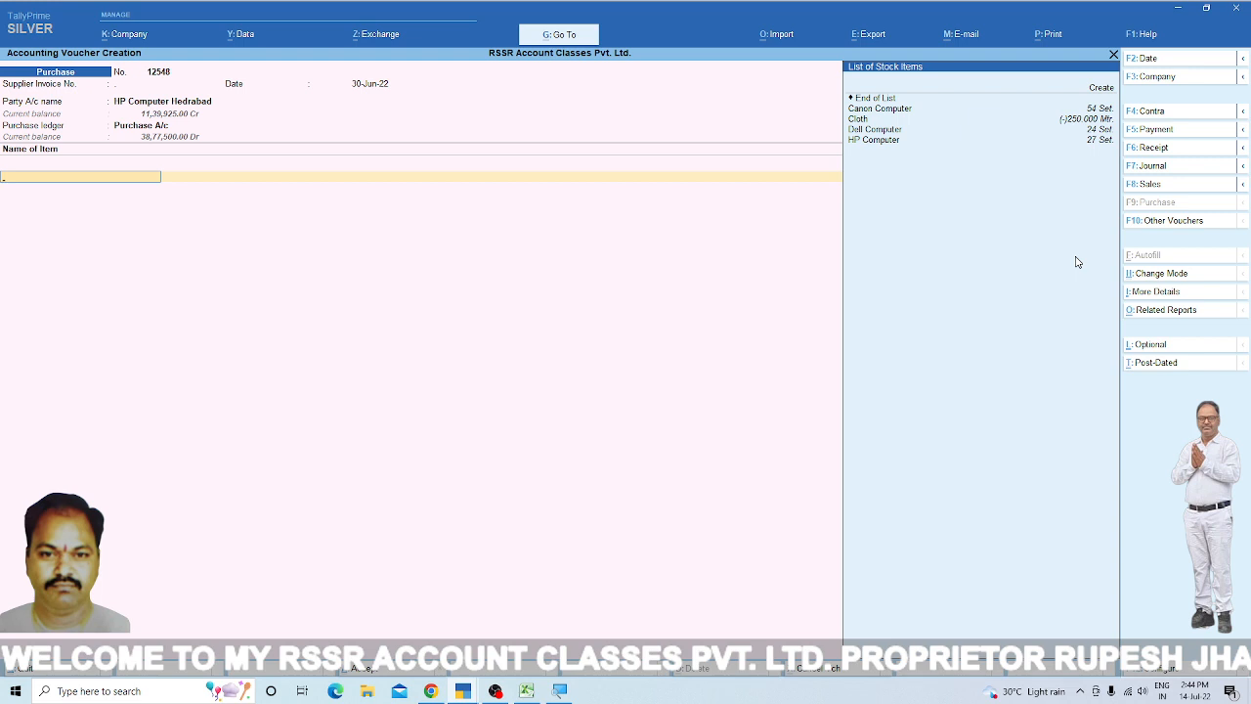
key("Down")
key("Down")
key("Down")
key("Down")
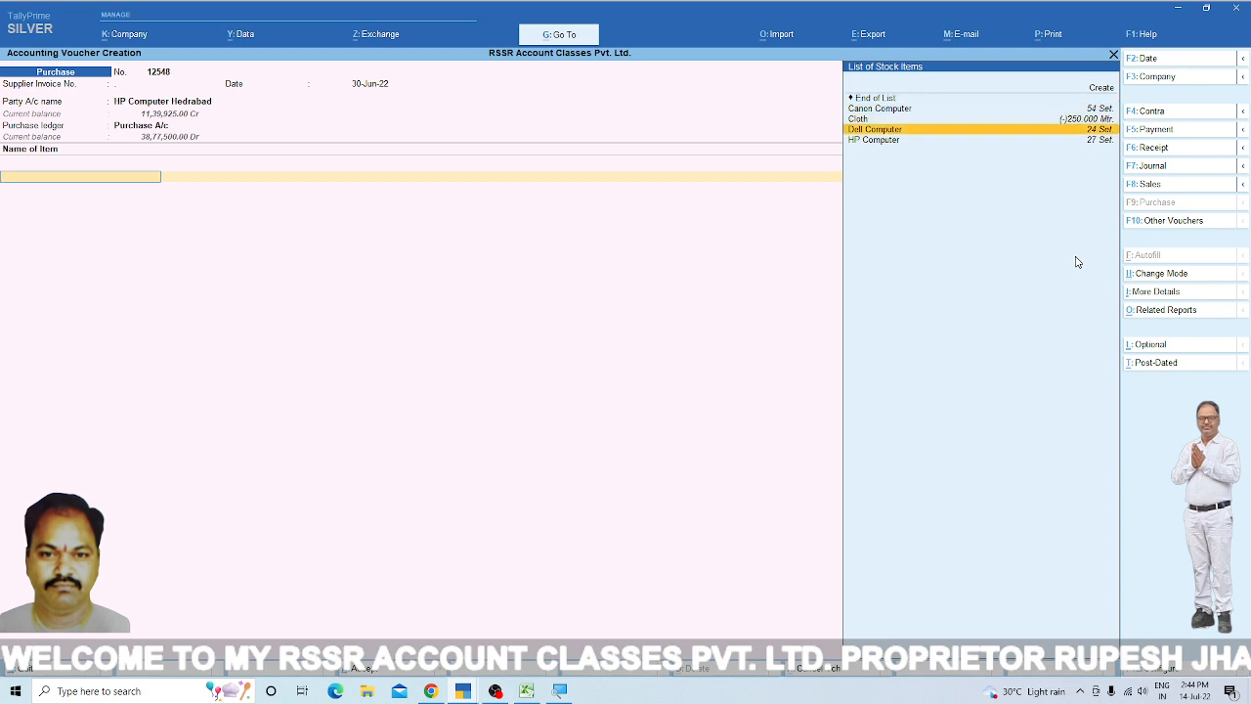
key("Return")
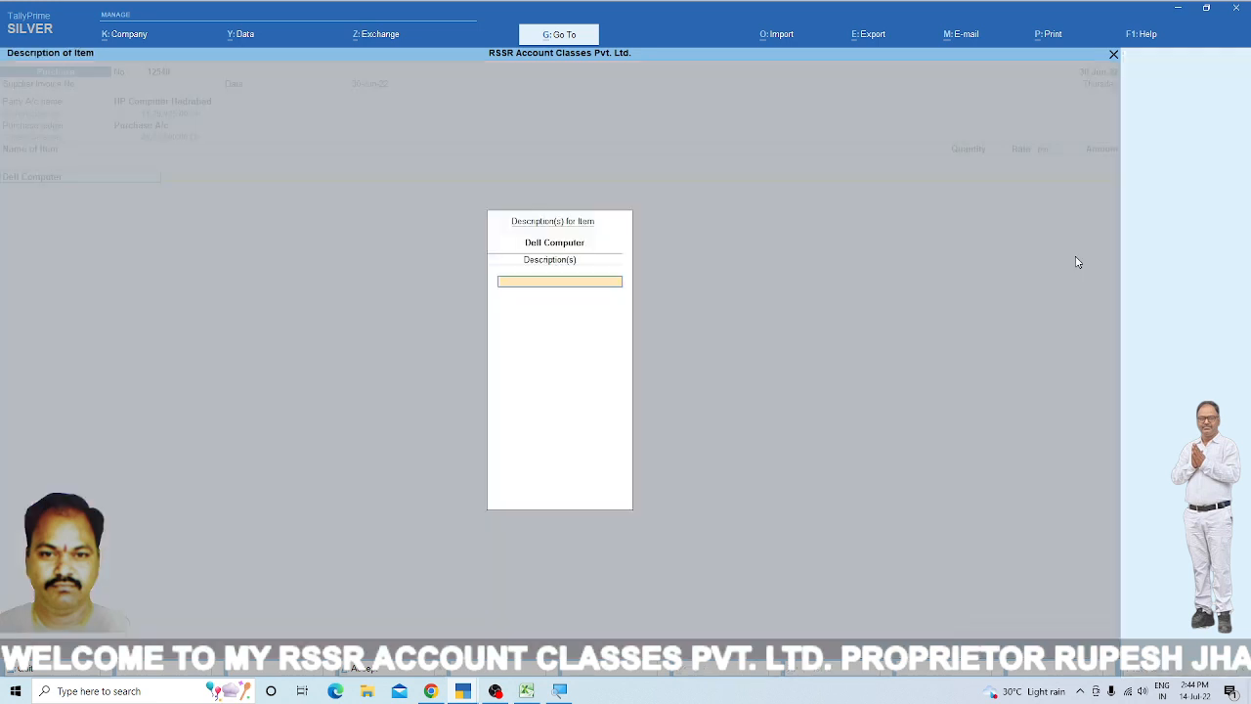
key("Return")
type("1")
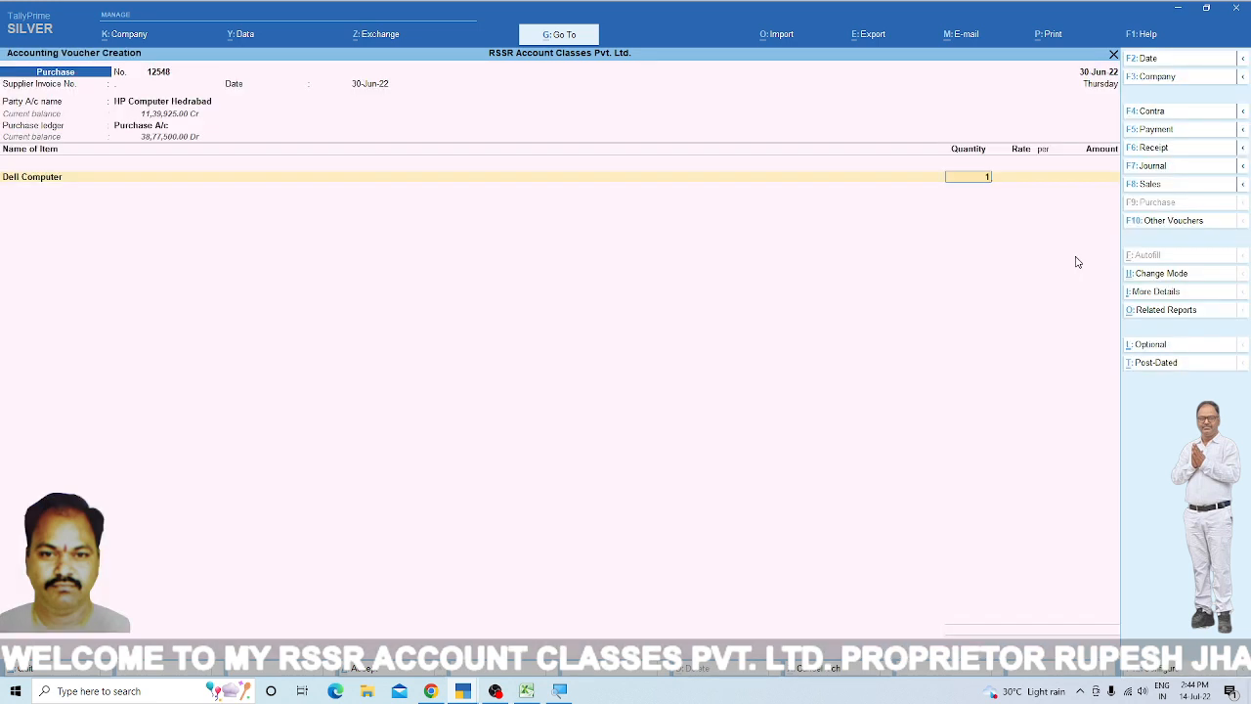
type("0")
key("Return")
key("Return")
key("Return")
key("Return")
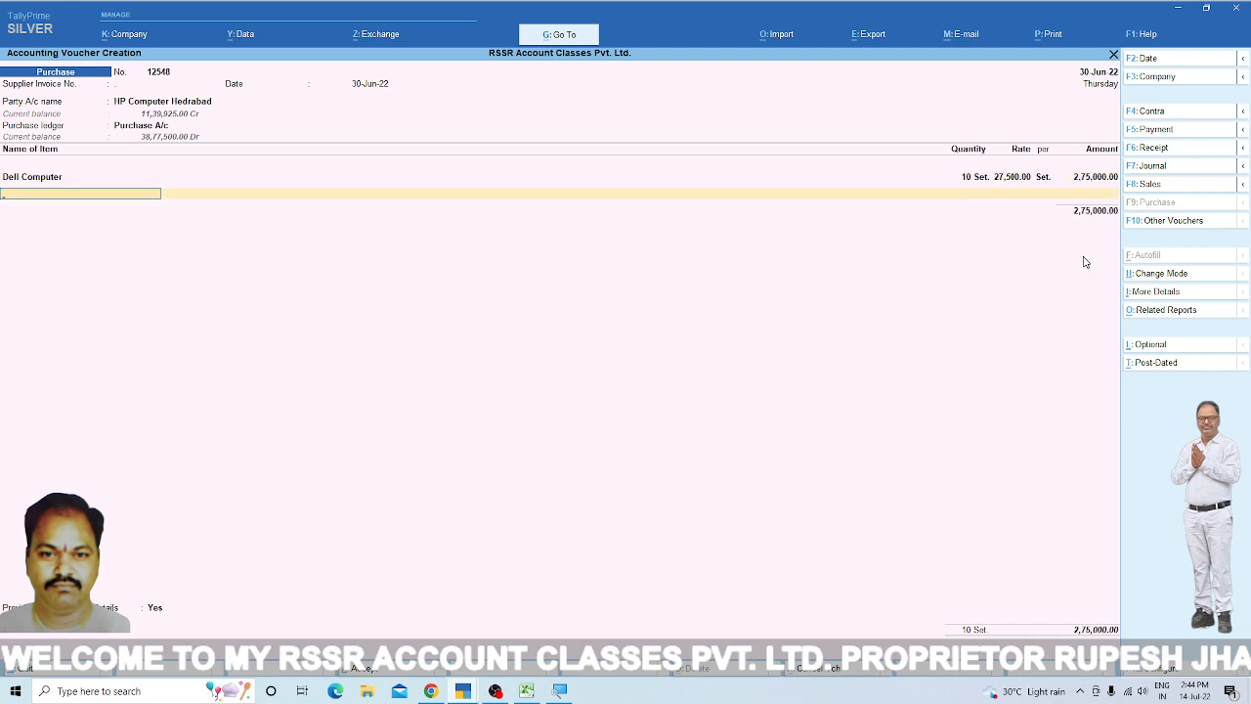
Add the stock item HP Computer with a quantity of 15 sets at a rate of 24,500.00.
type("H")
key("Return")
key("Return")
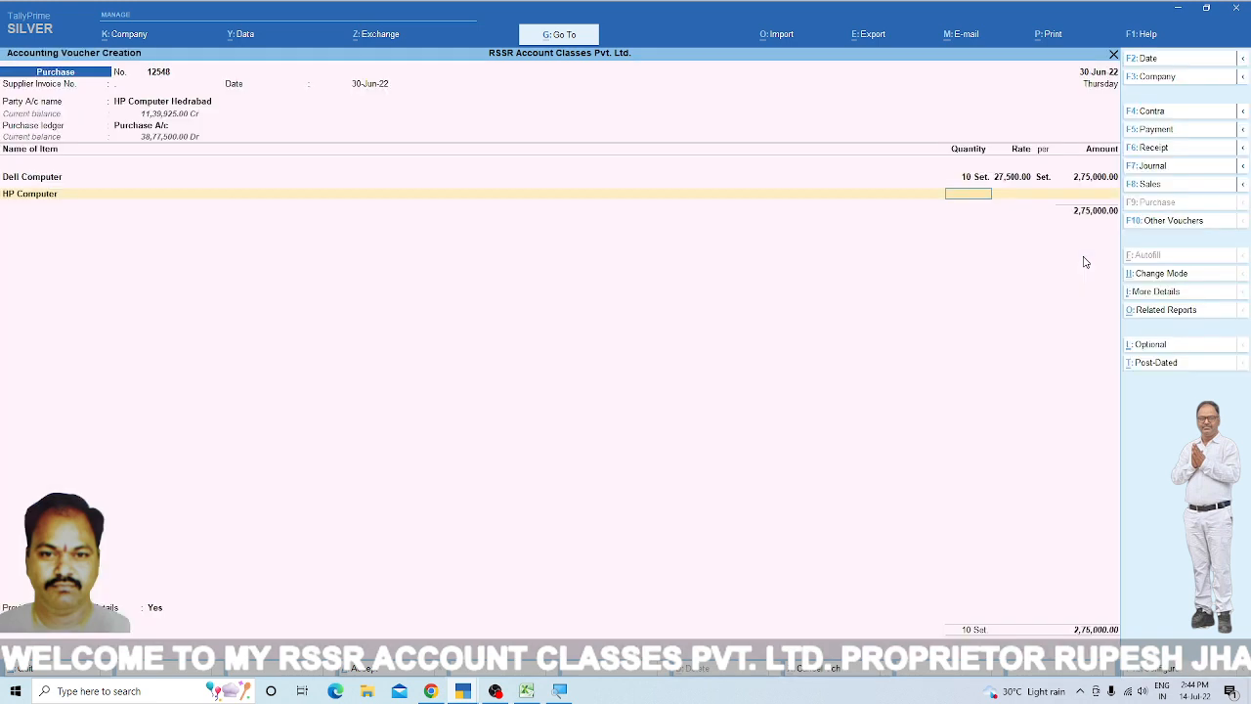
type("15")
key("Return")
type("24500")
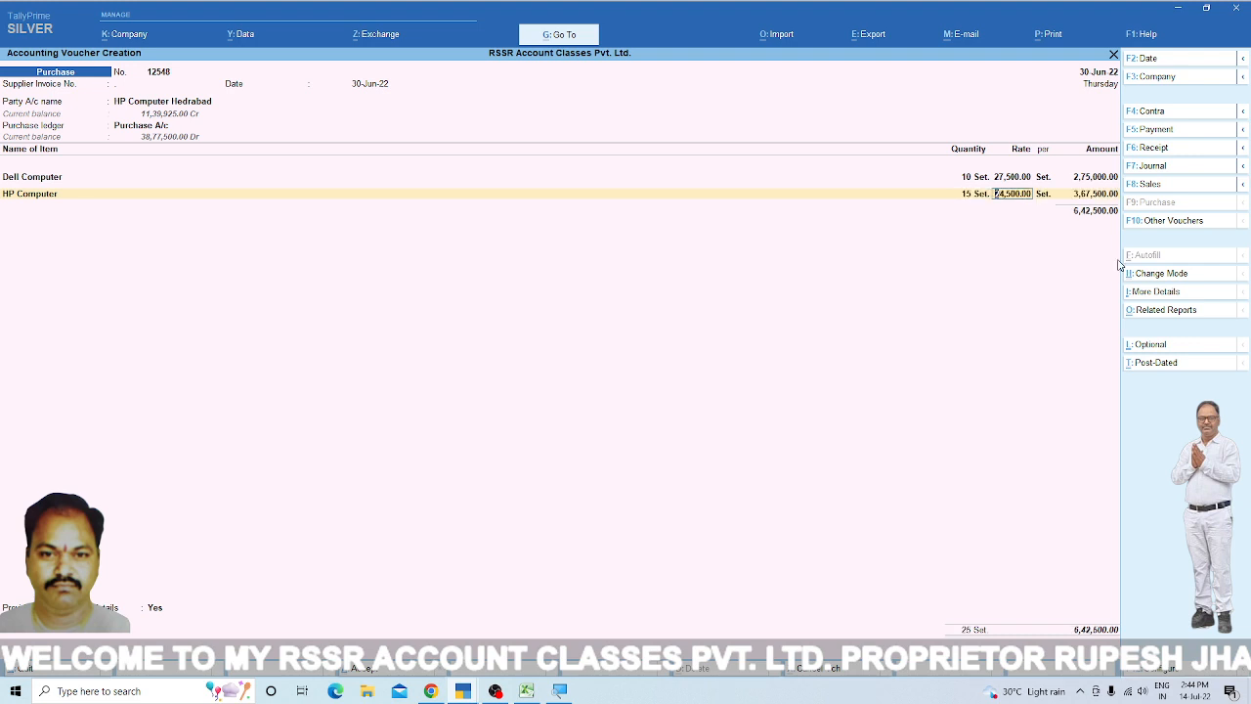
key("Return")
key("Return")
key("Return")
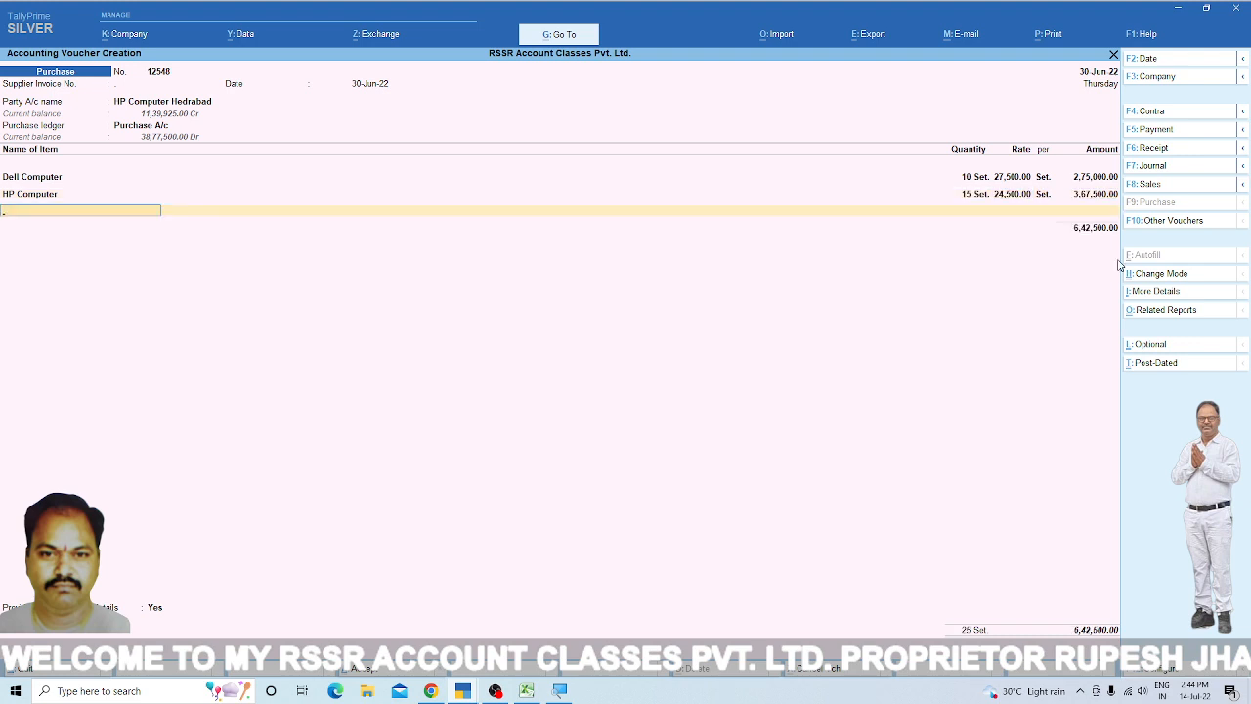
key("Return")
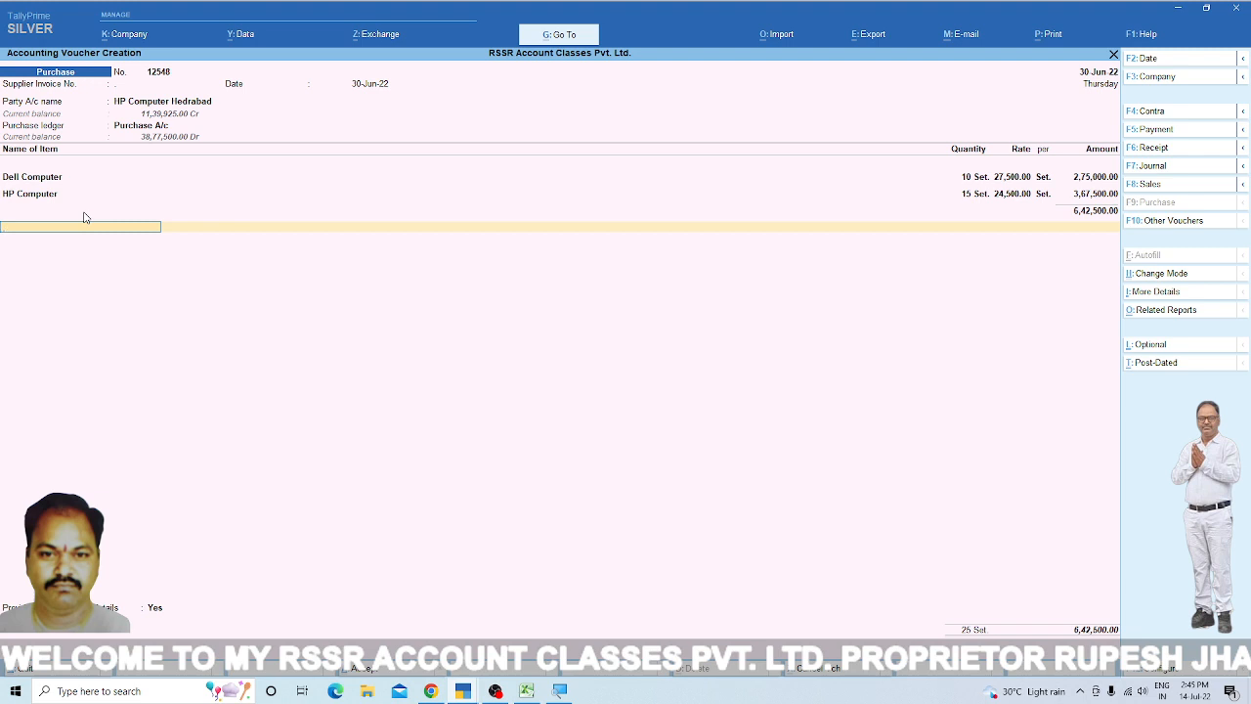
type("C")
key("BackSpace")
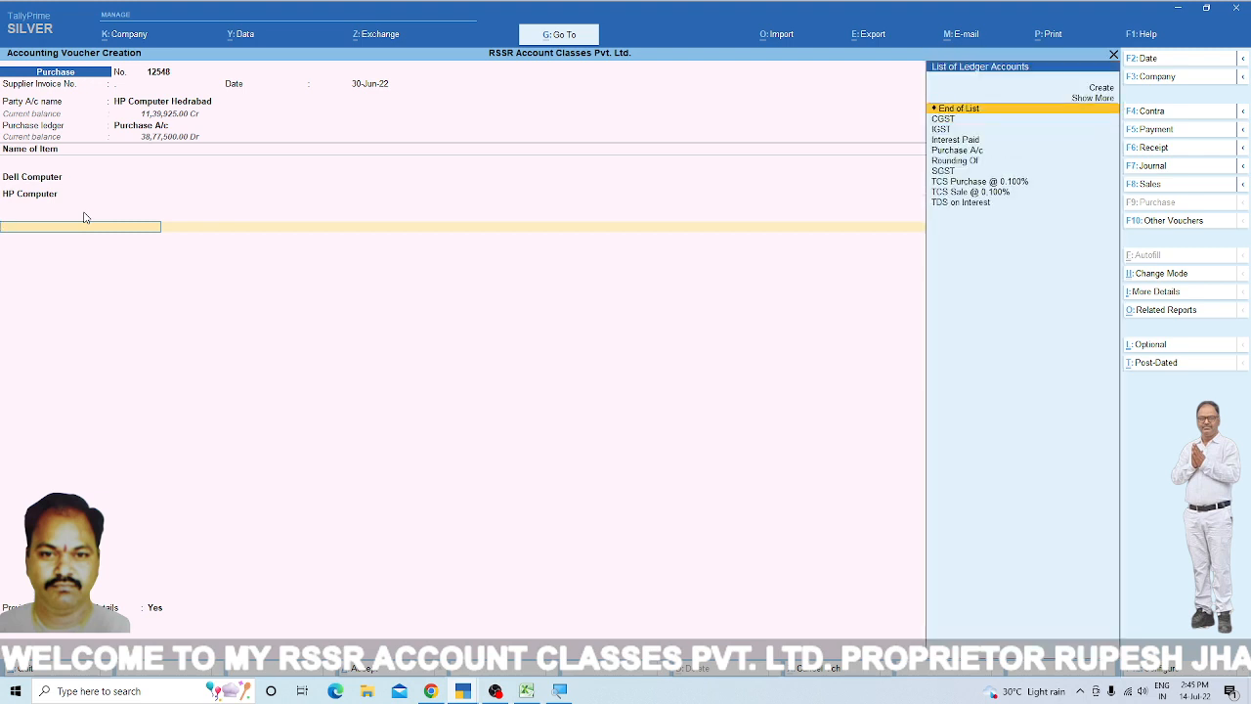
type("I")
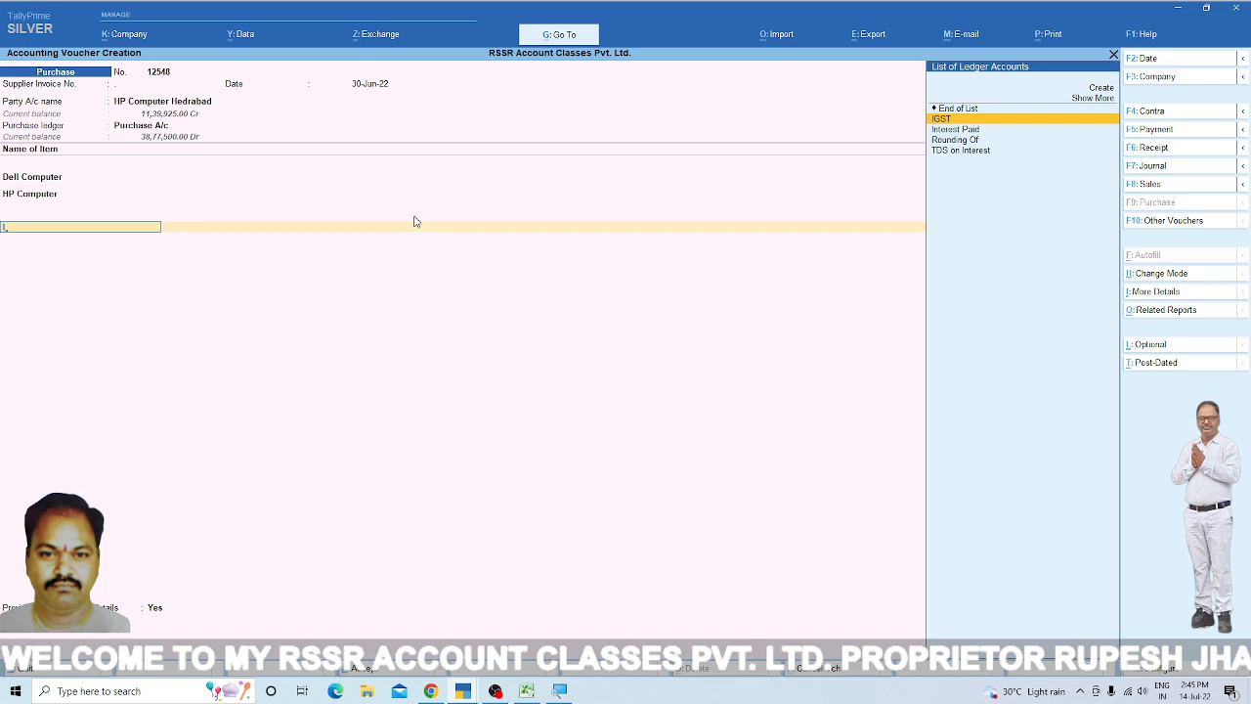
key("BackSpace")
key("Return")
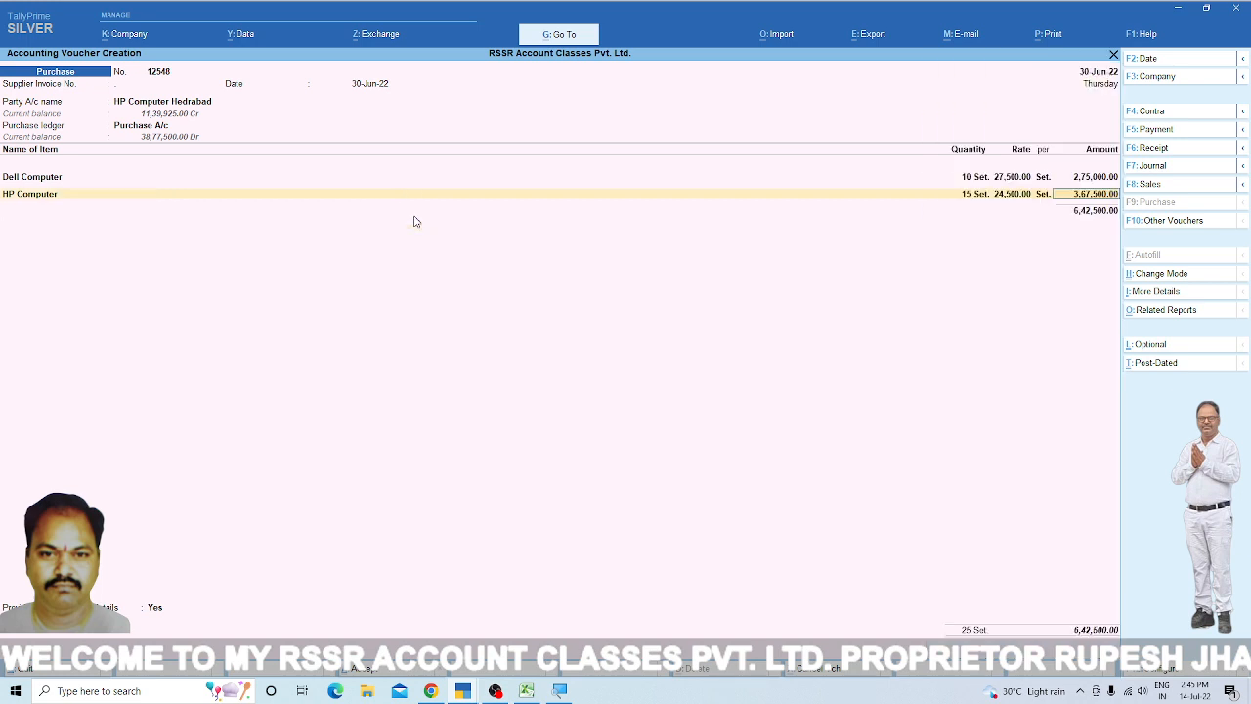
End the item list and add the IGST ledger with its calculated tax amount to the purchase voucher.
key("Return")
key("Return")
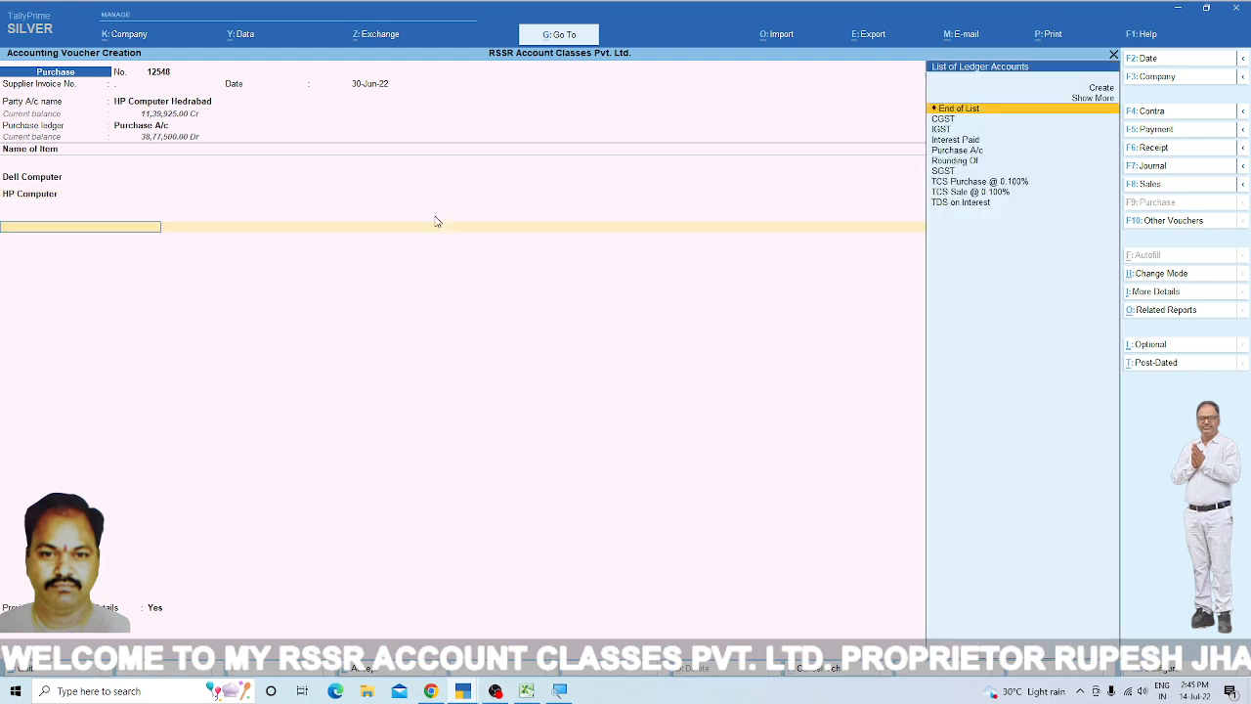
type("IG")
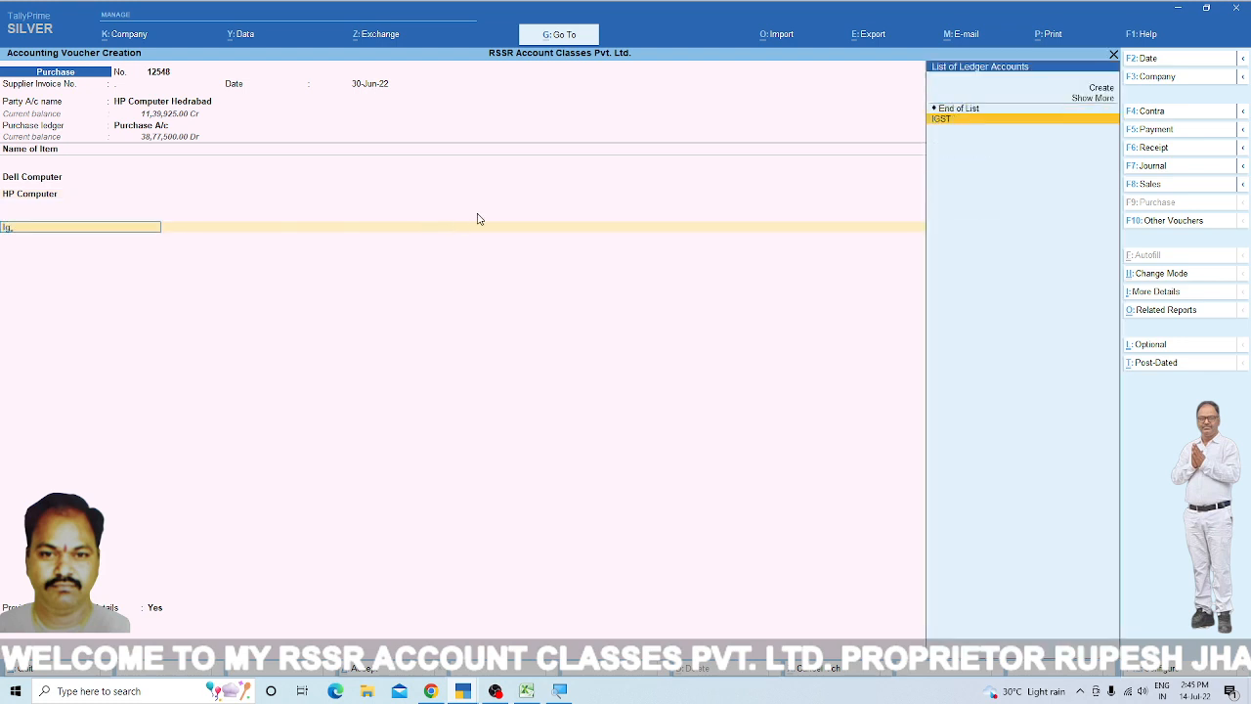
key("Return")
key("Return")
key("Return")
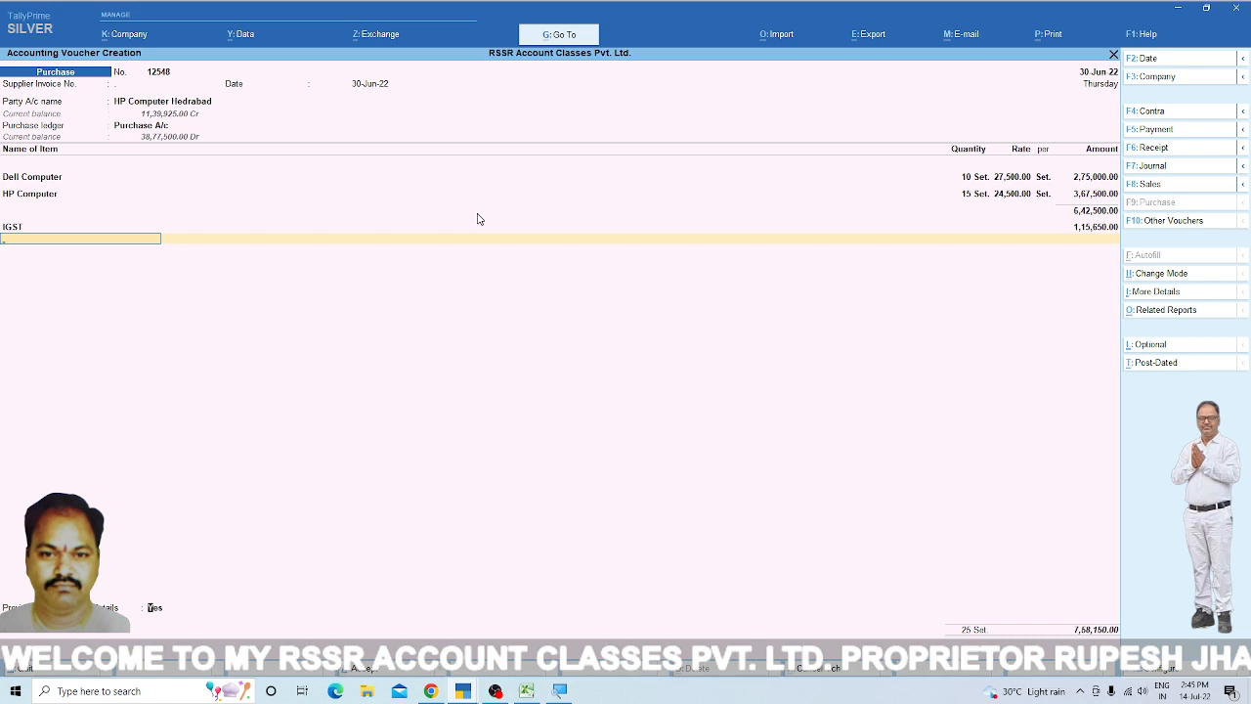
Set the provide-details option at the end of the purchase voucher to No and save the voucher.
key("Up")
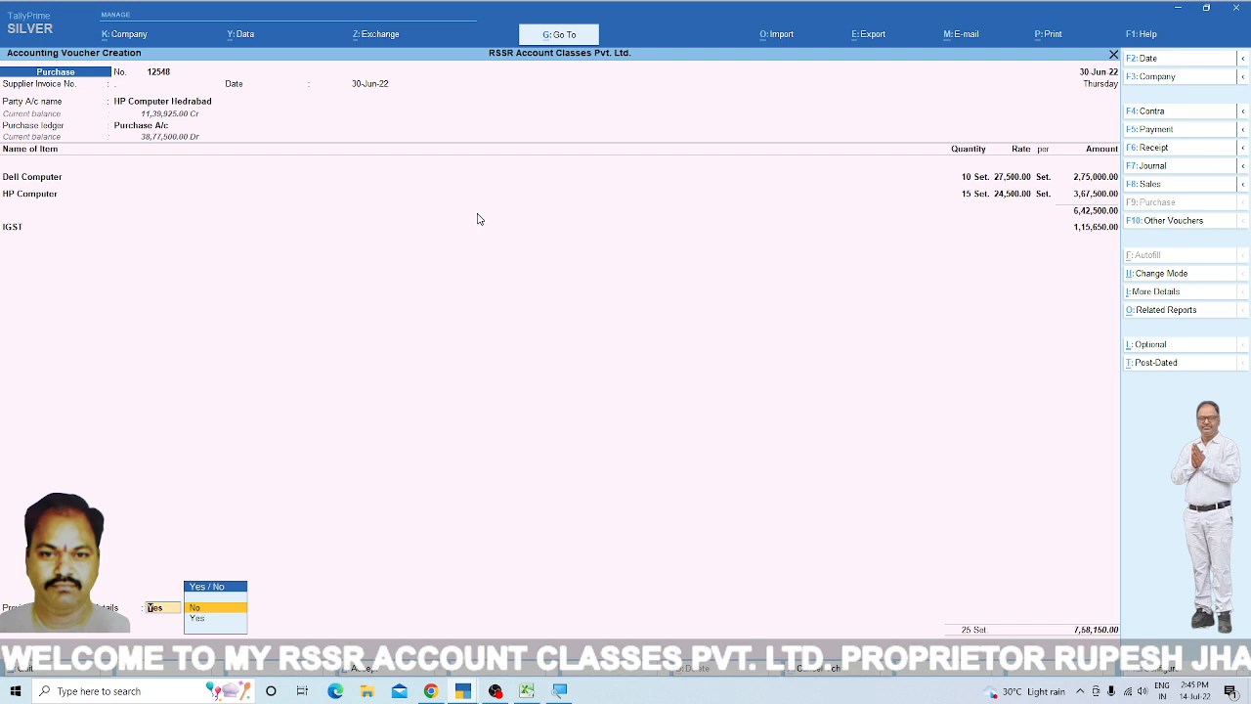
key("Return")
key("Return")
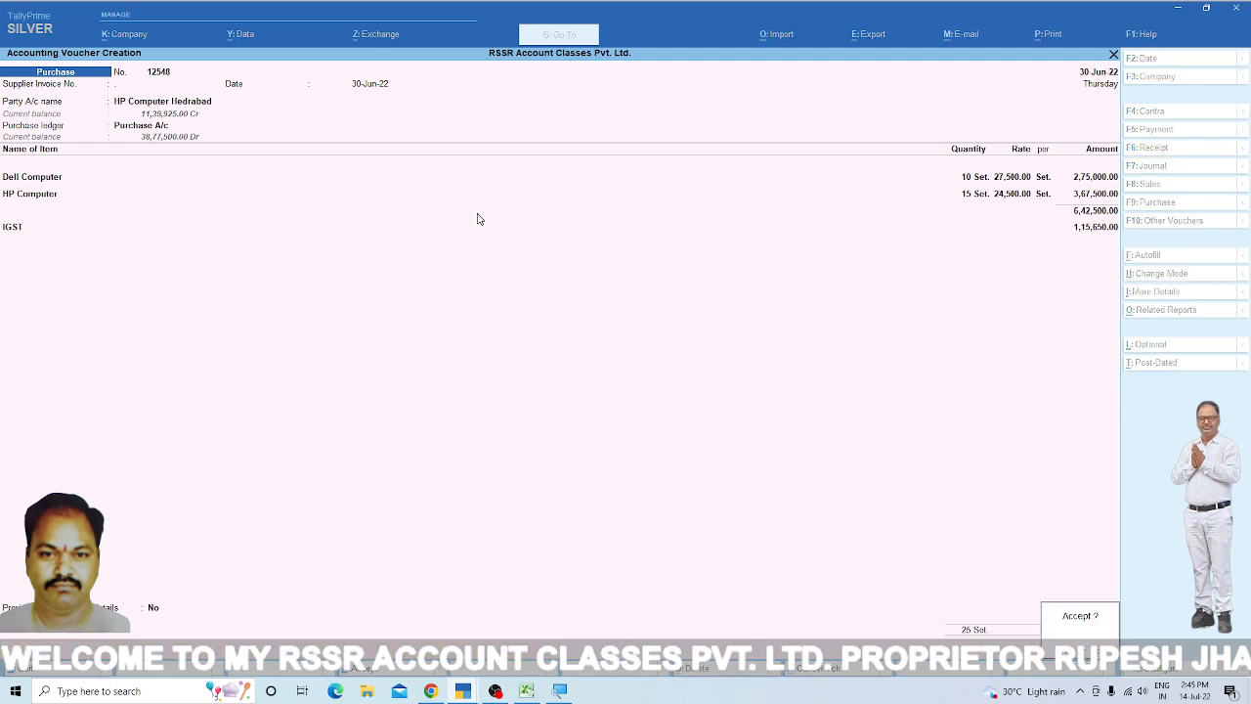
key("Return")
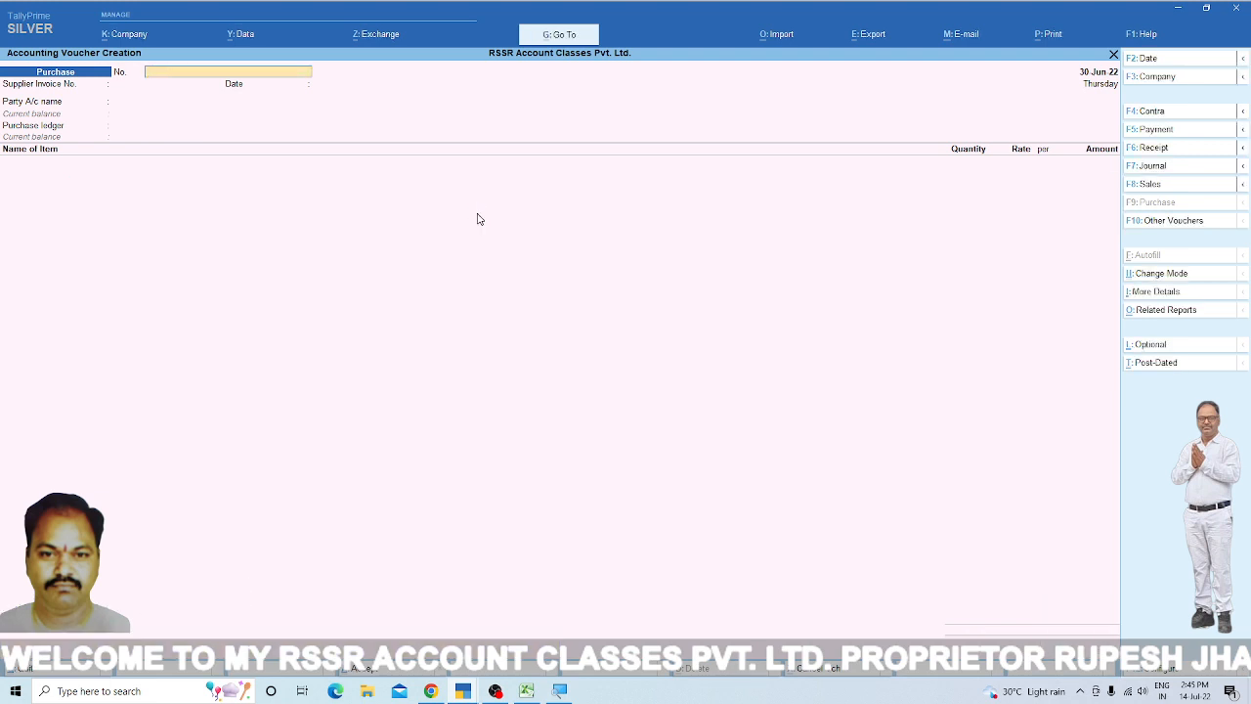
Start a sales voucher and choose Microsoft My World Computer Ltd. Raipur as the party account.
key("F8")
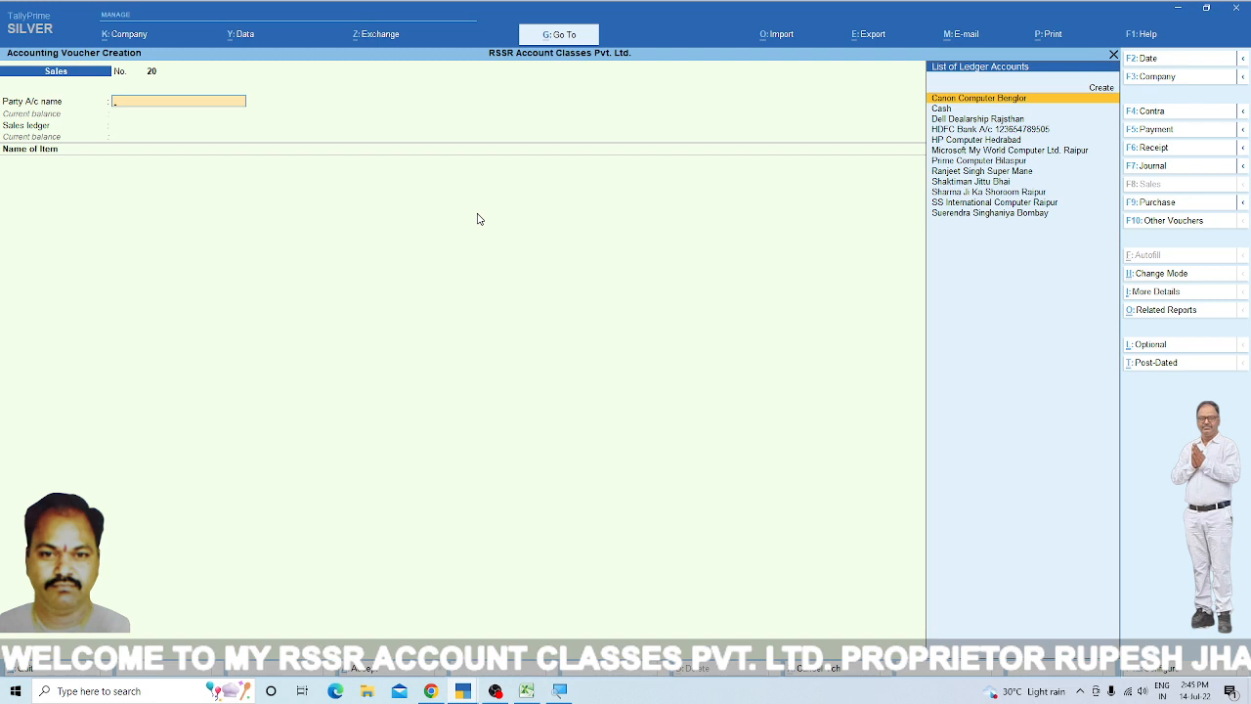
key("Down")
key("Down")
key("Down")
key("Down")
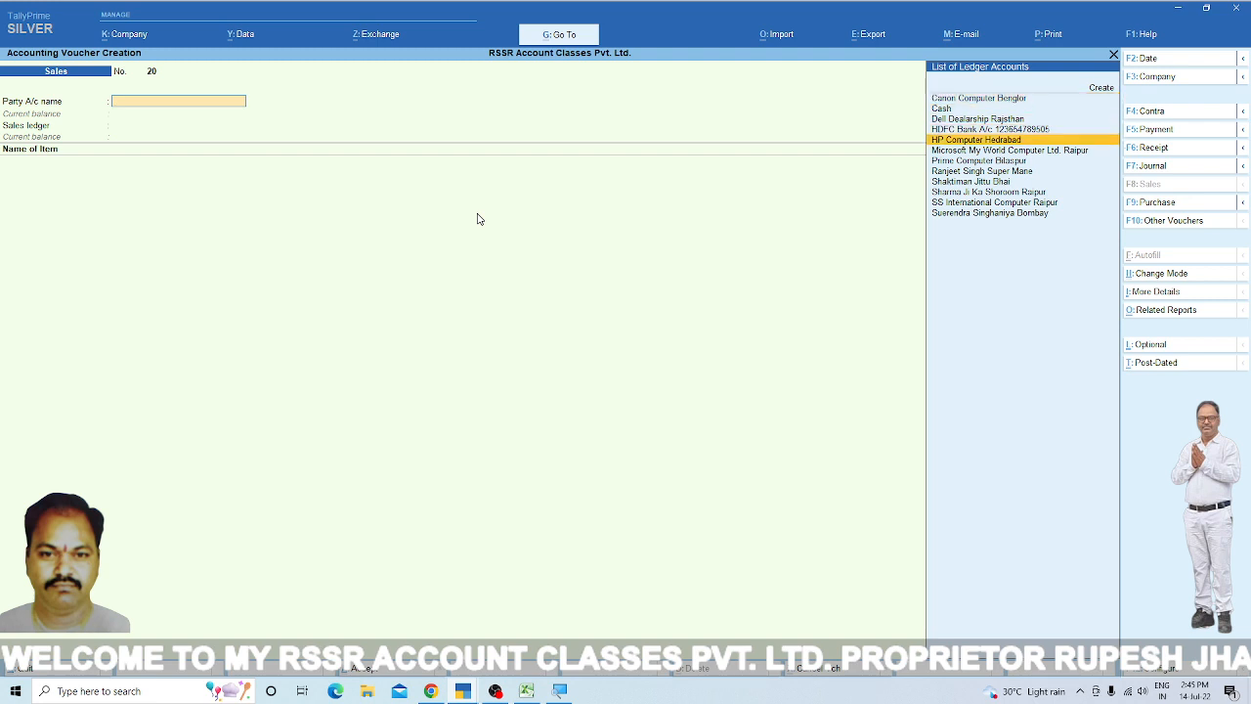
key("Up")
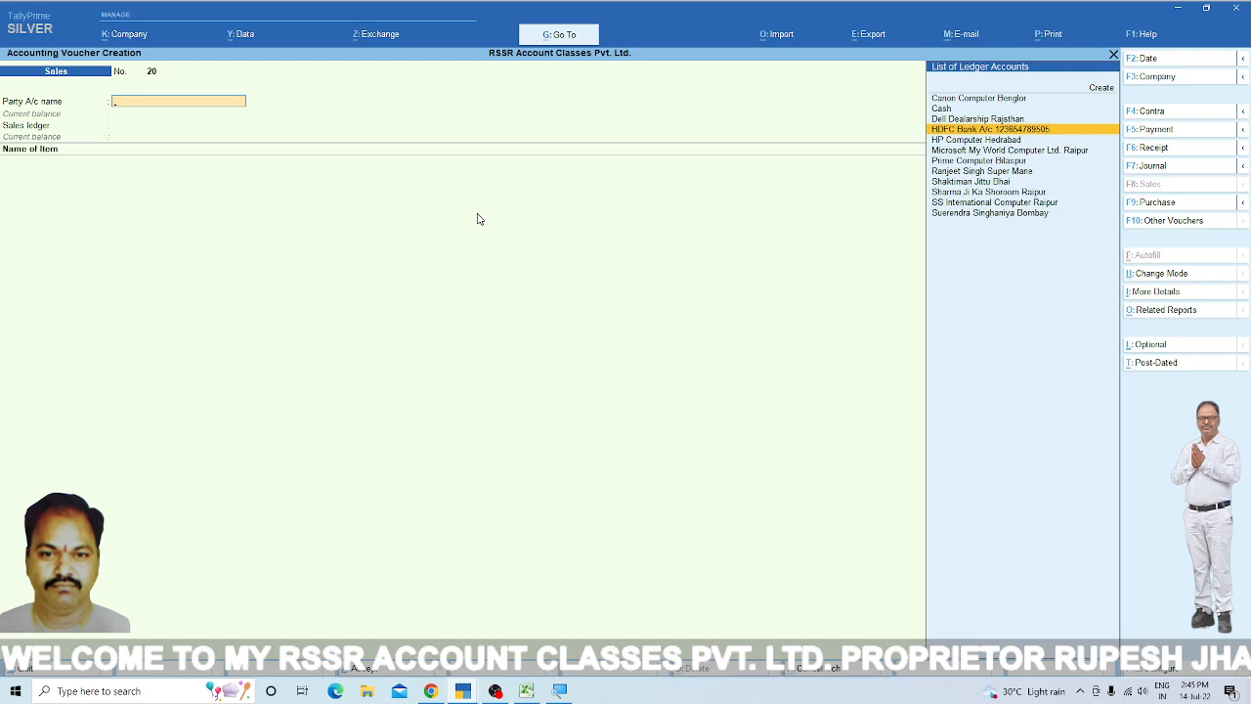
key("Down")
key("Down")
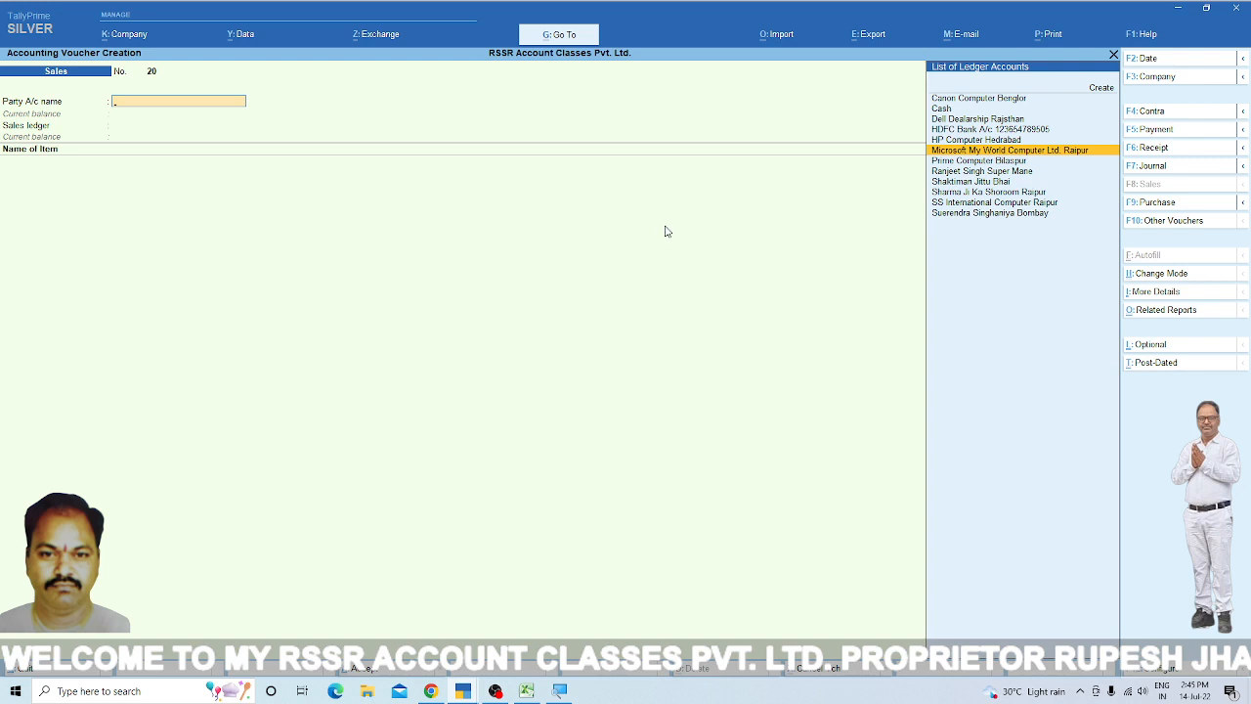
key("Return")
Leave the dispatch details blank and accept the party's default mailing and supply details.
key("Return")
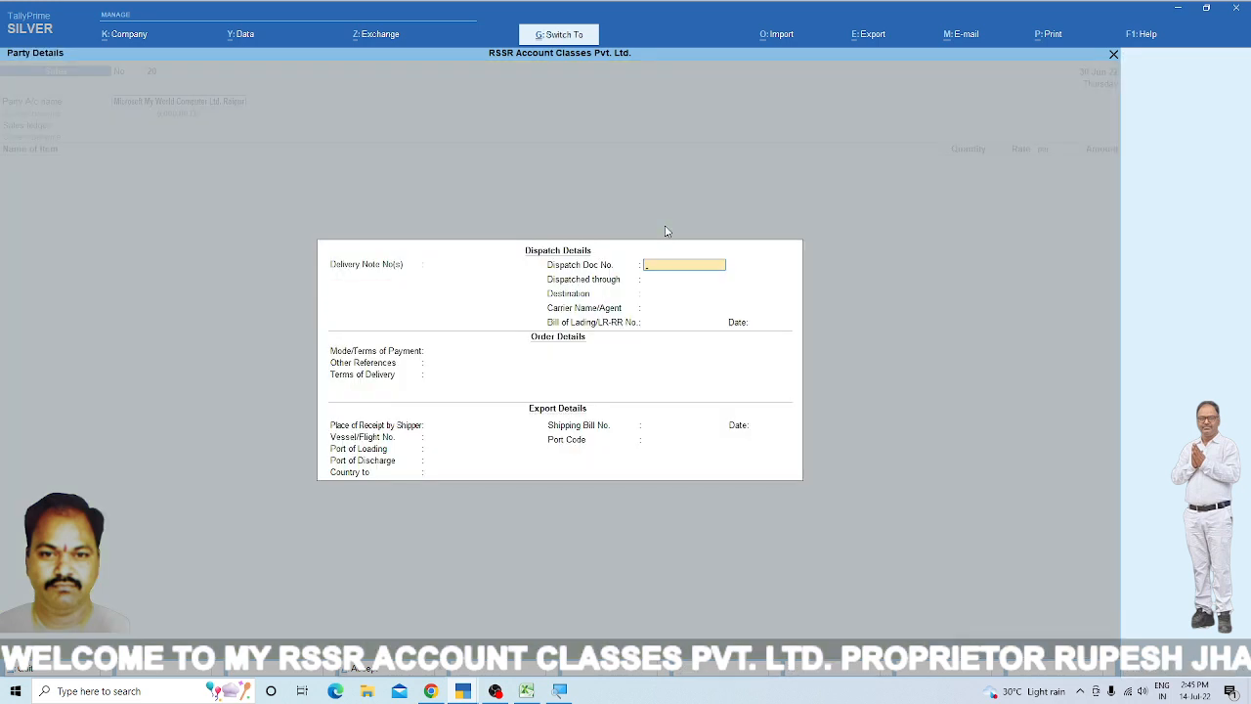
key("Escape")
key("Return")
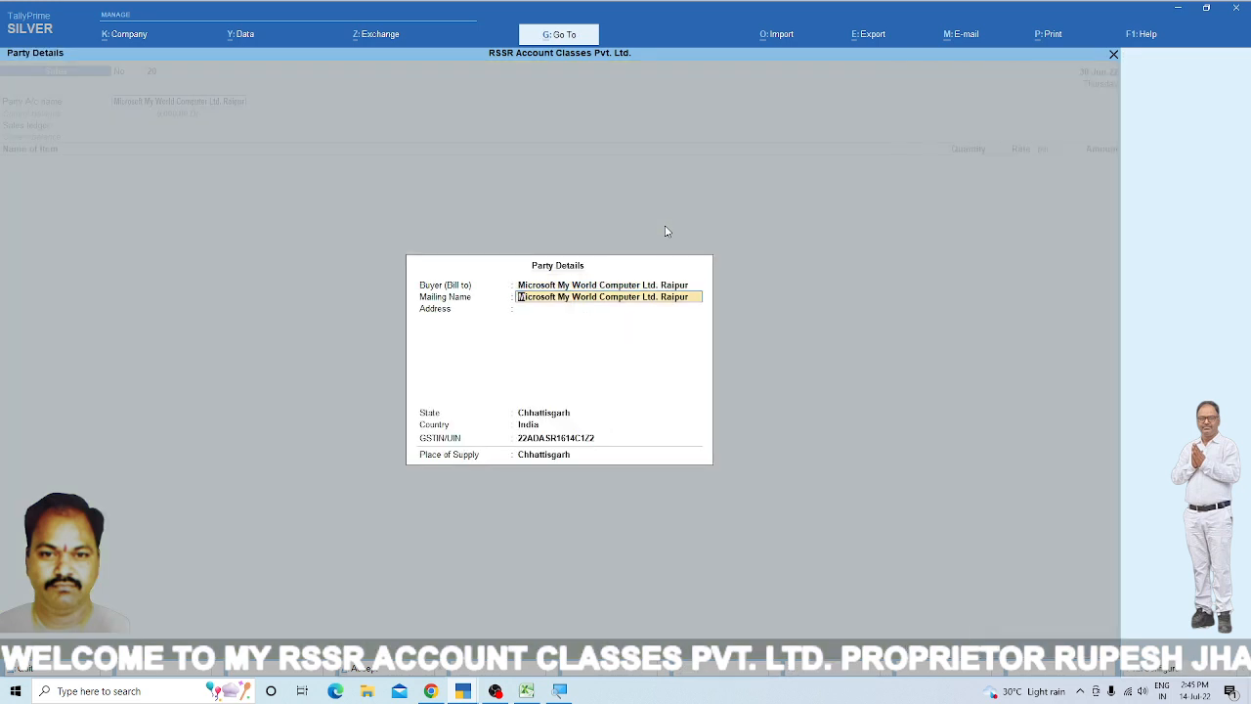
key("ctrl+a")
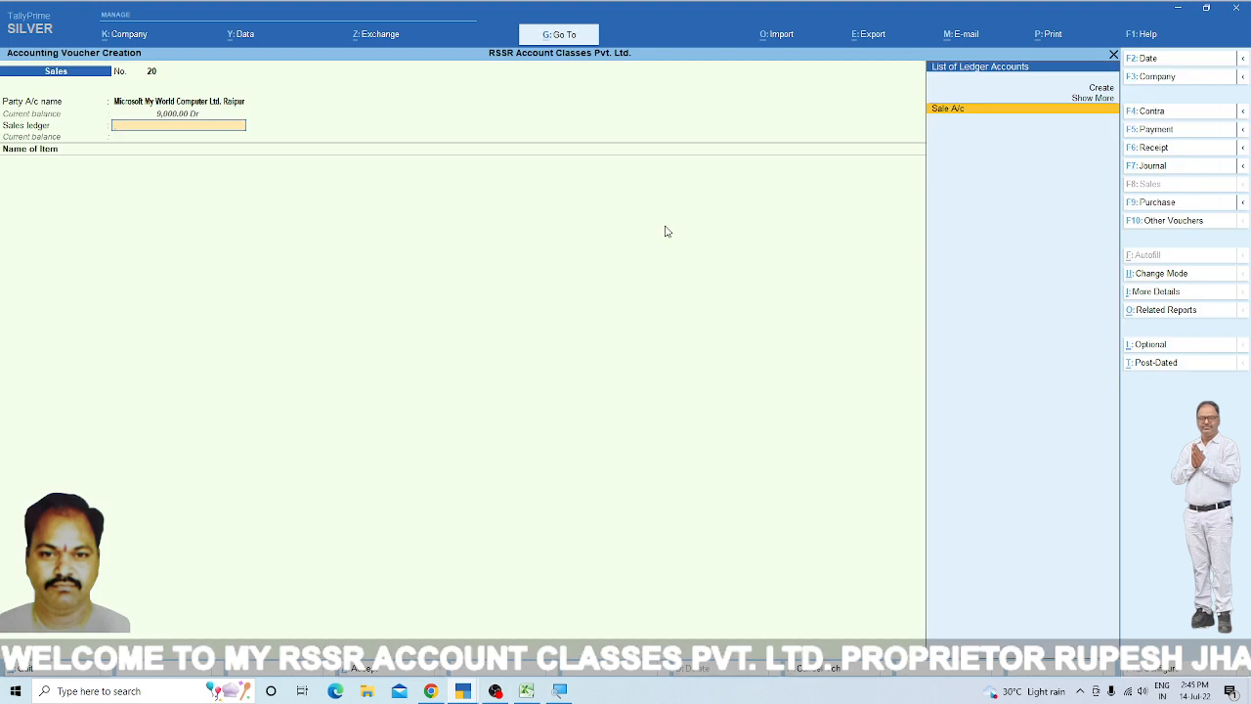
Set the sales voucher date to 1-7-2022 and choose Sale A/c as the sales ledger.
key("F2")
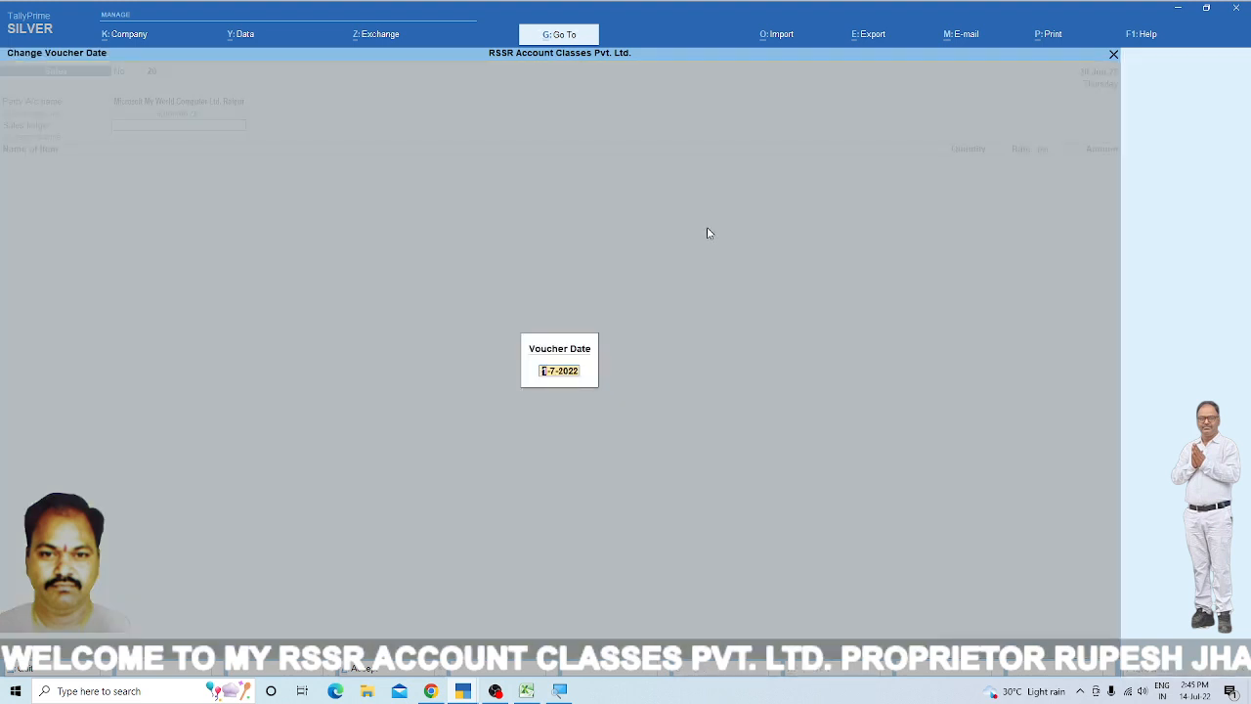
key("Return")
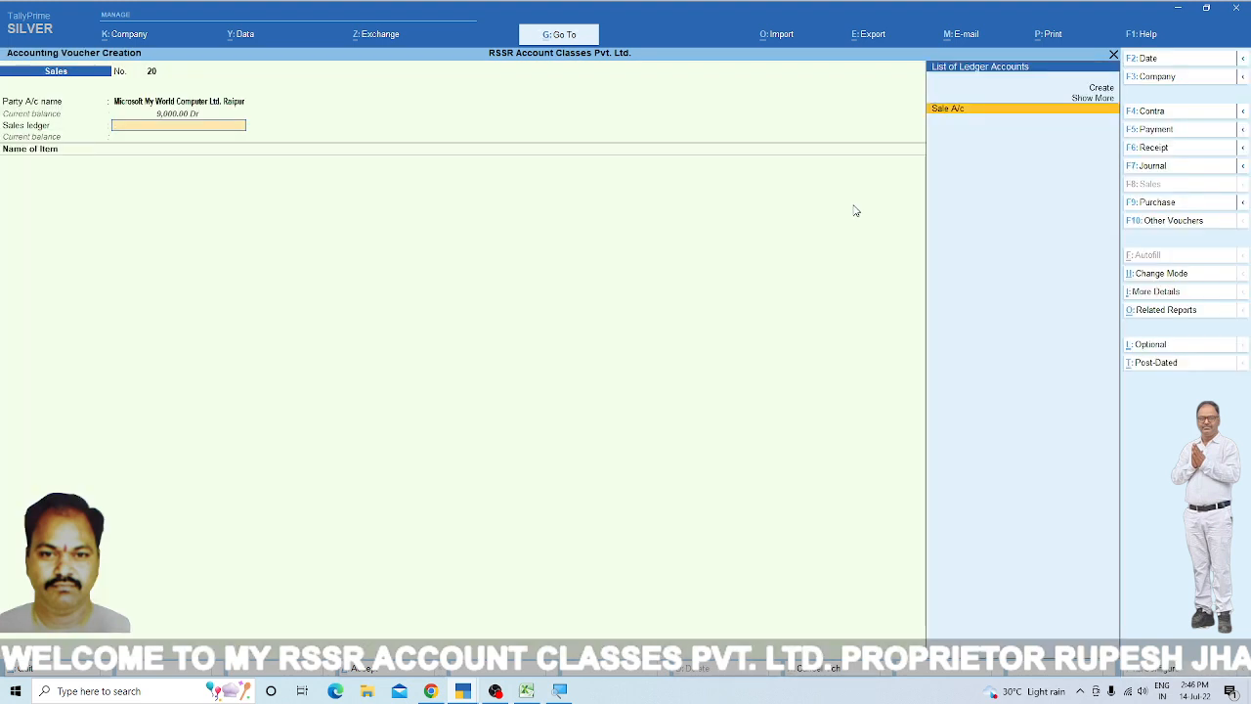
key("Return")
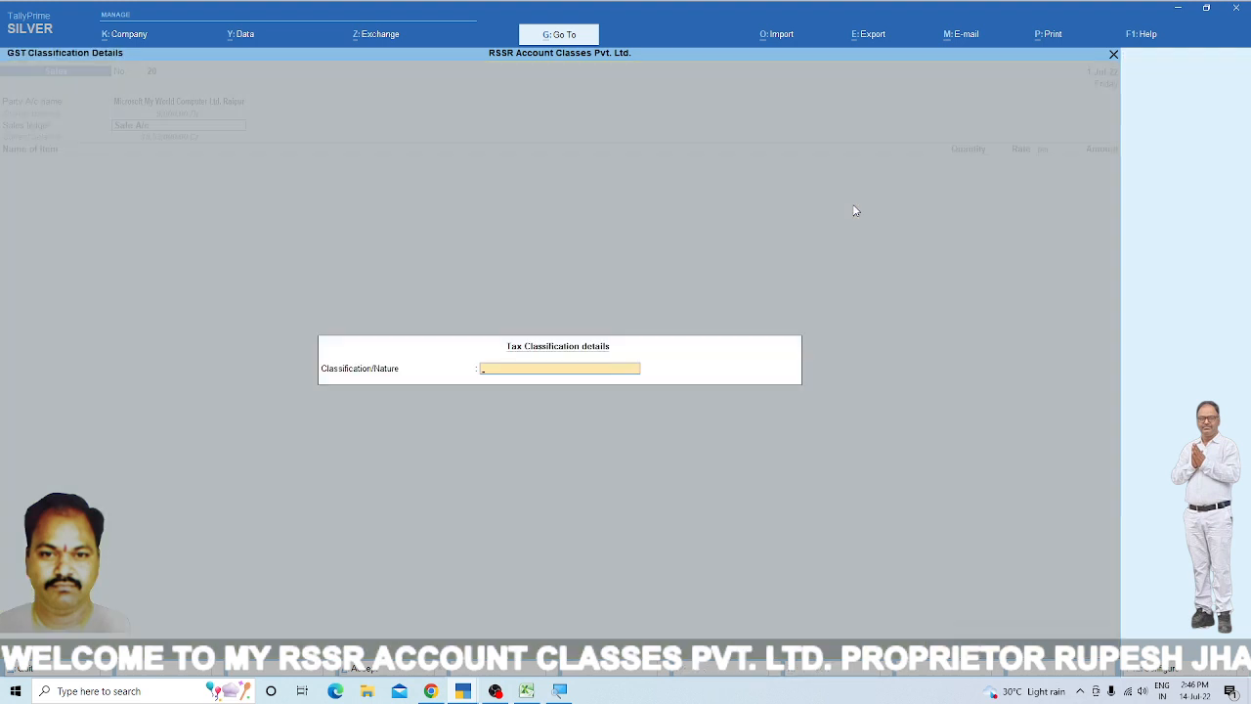
Set the tax classification of the sales ledger entry to Sales Taxable.
type("Sa")
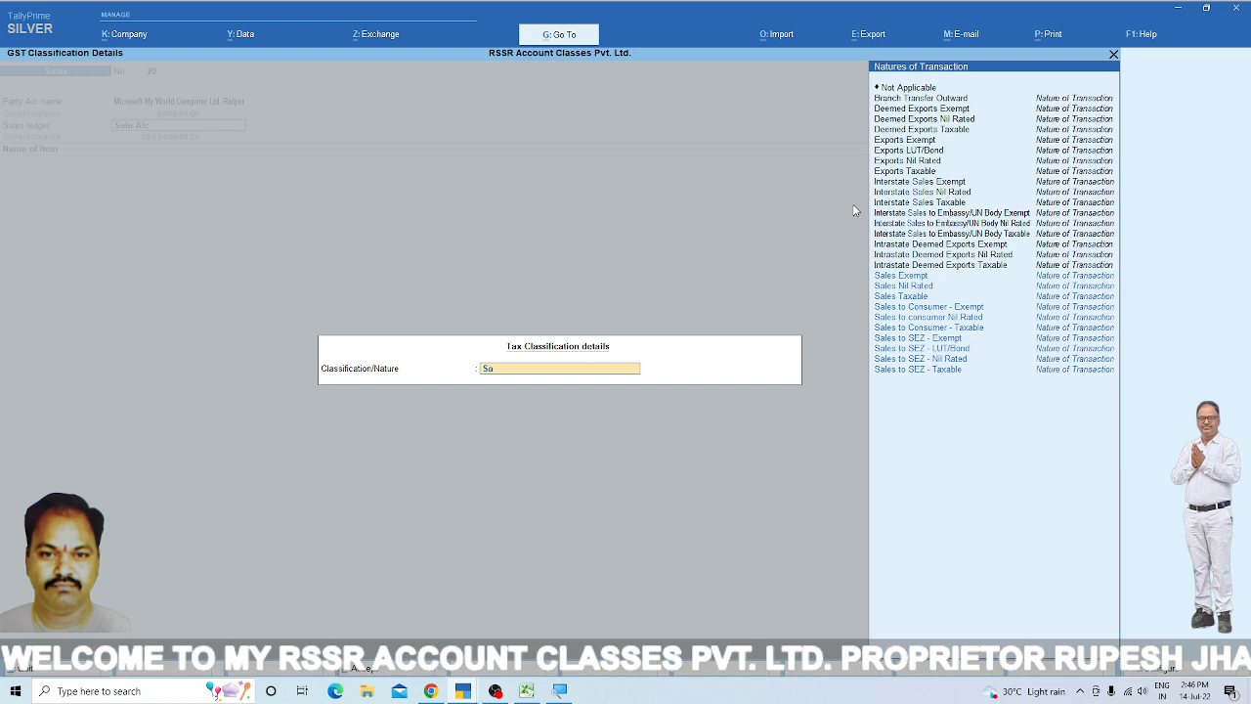
key("Down")
key("Down")
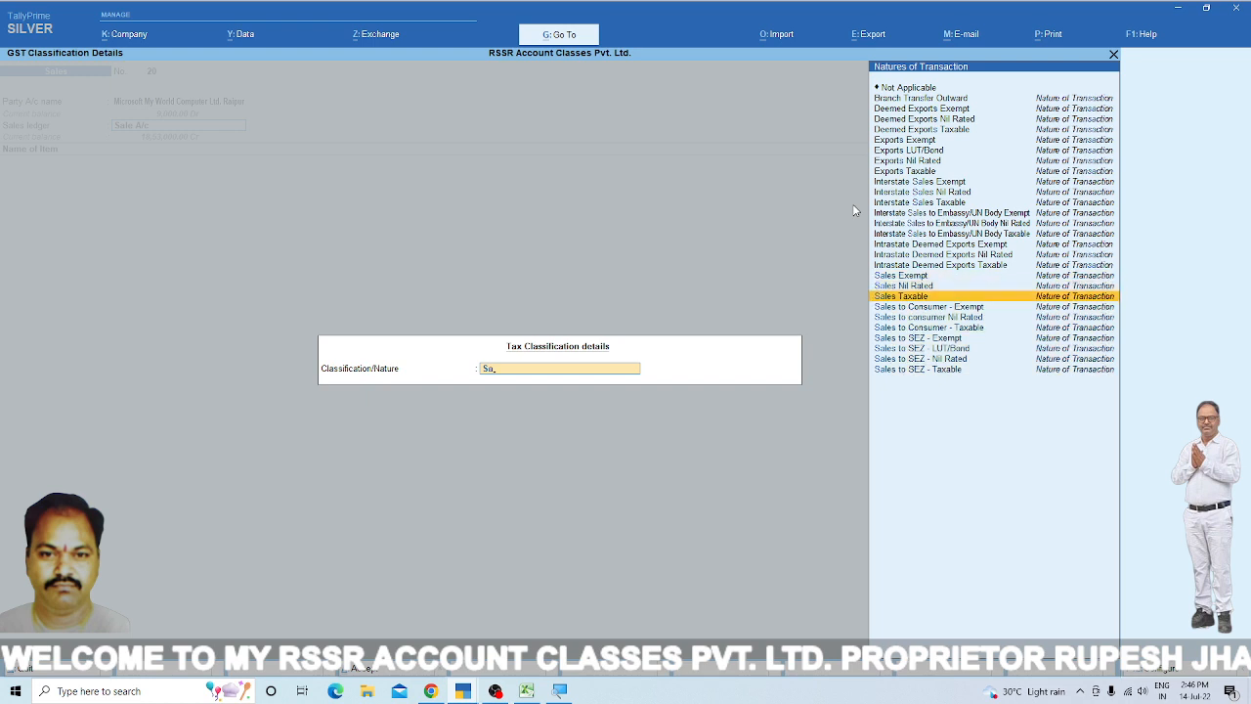
key("Return")
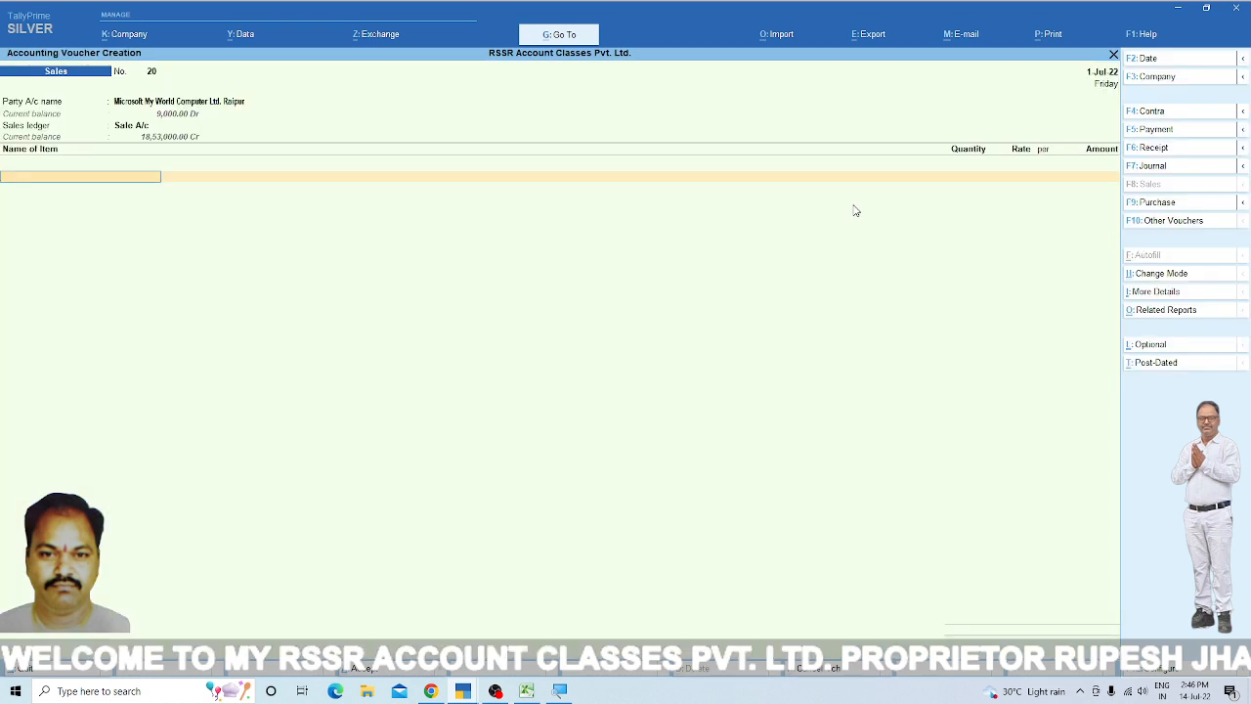
Reopen the tax classification details for Sale A/c, review the available natures of transaction and return to item entry.
key("BackSpace")
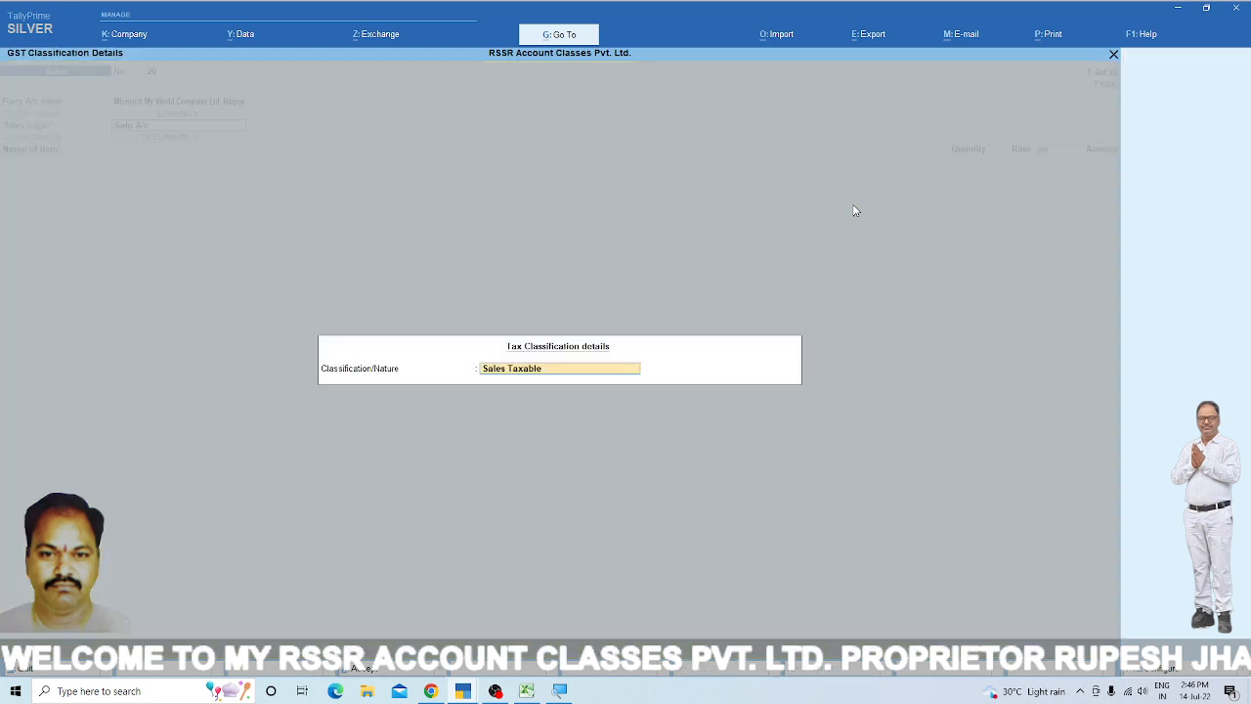
key("Return")
key("BackSpace")
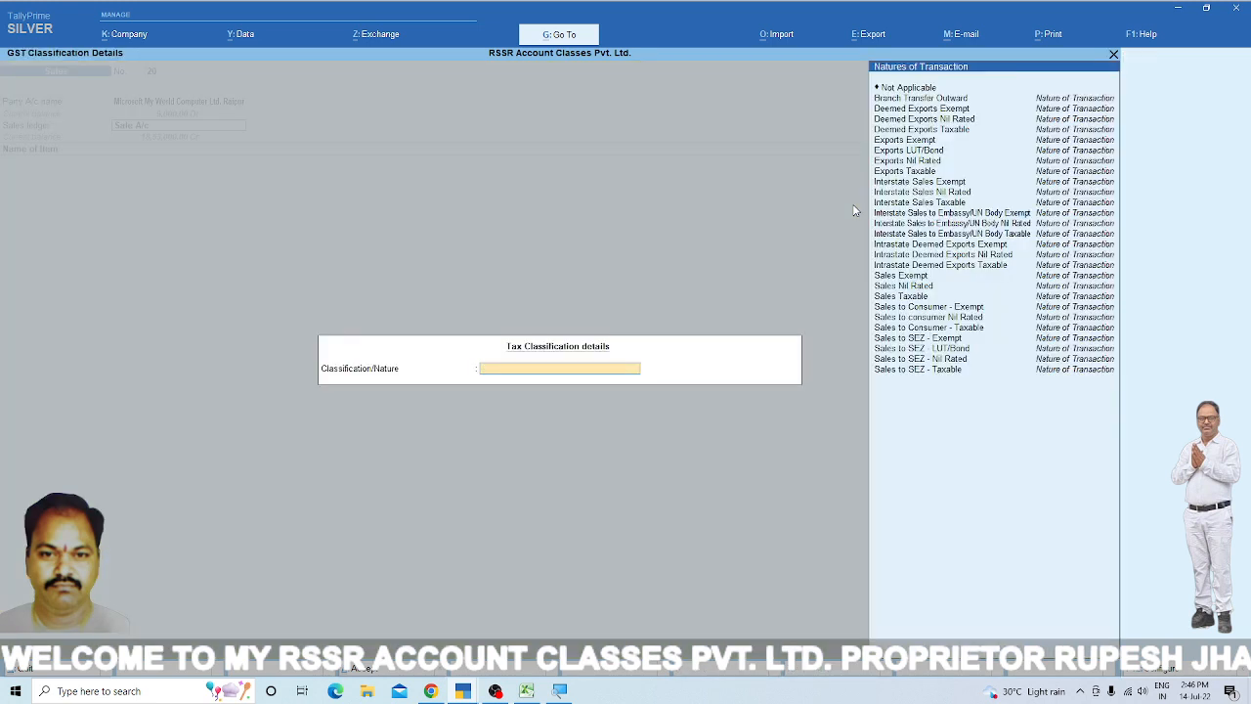
key("Down")
key("Down")
key("Down")
key("Down")
key("Down")
key("Down")
key("Down")
key("Down")
key("Down")
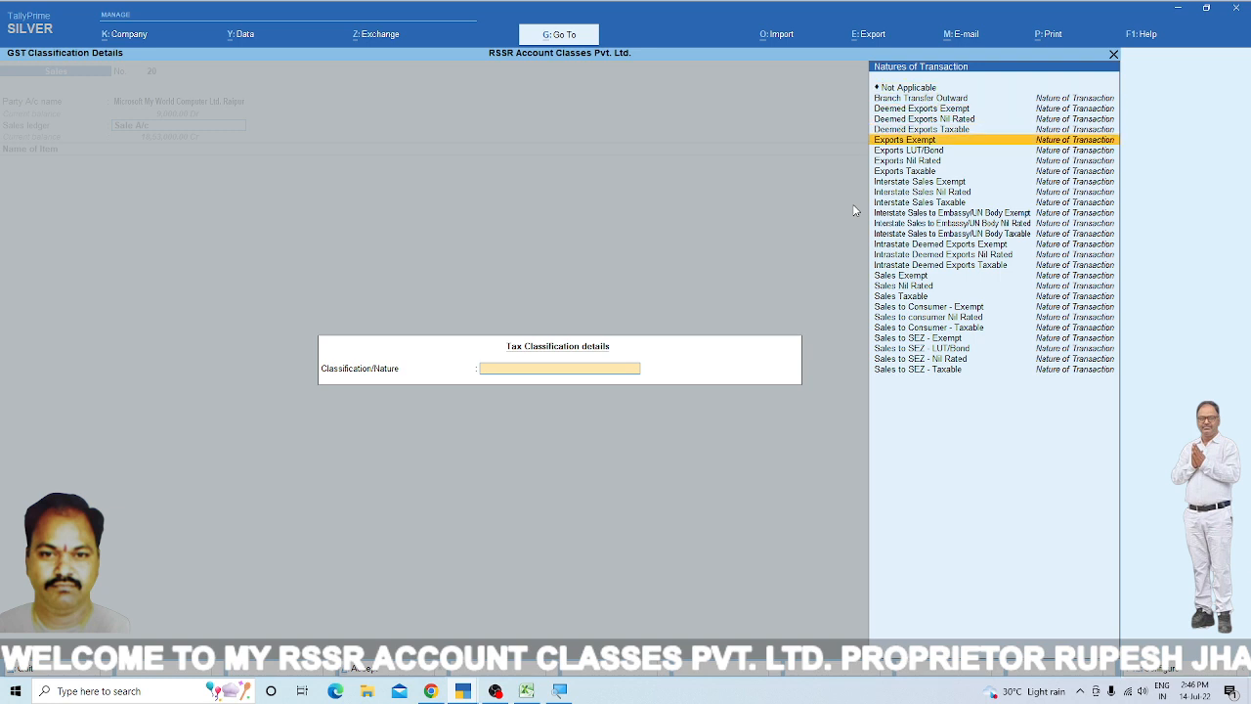
key("Down")
key("Down")
key("Down")
key("Down")
key("Down")
key("Down")
key("Down")
key("Down")
key("Down")
key("Down")
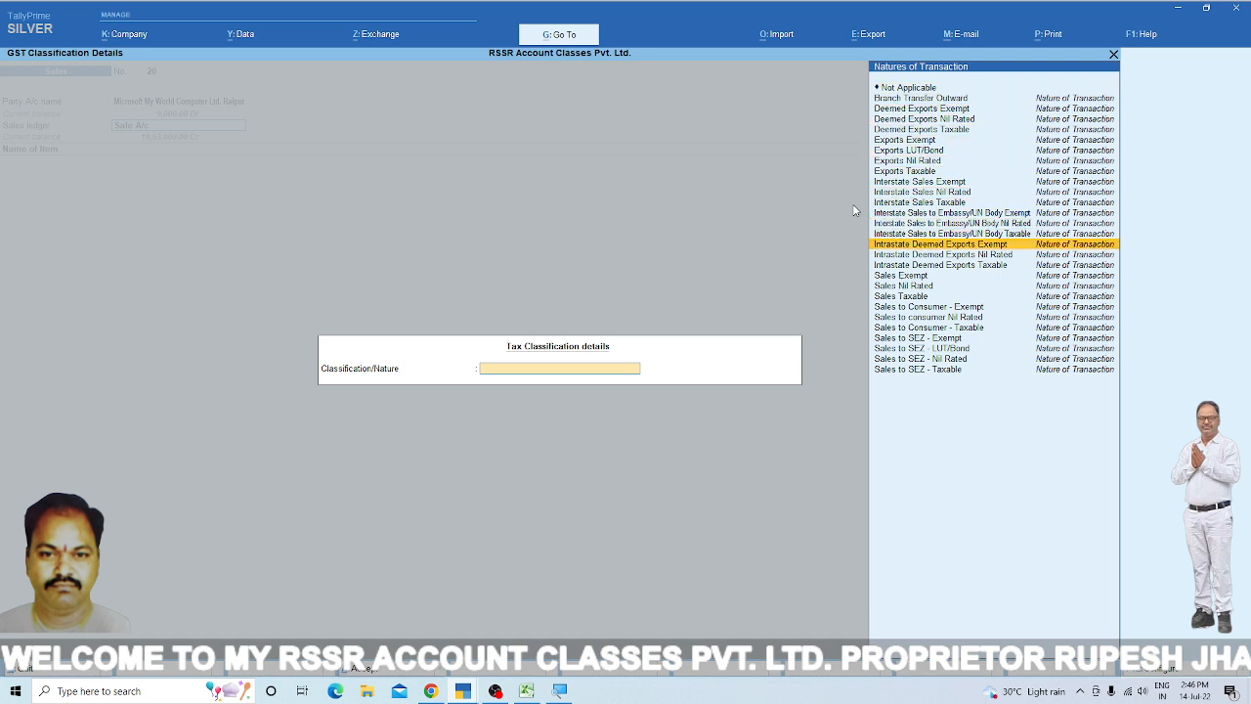
key("Down")
key("Down")
key("Return")
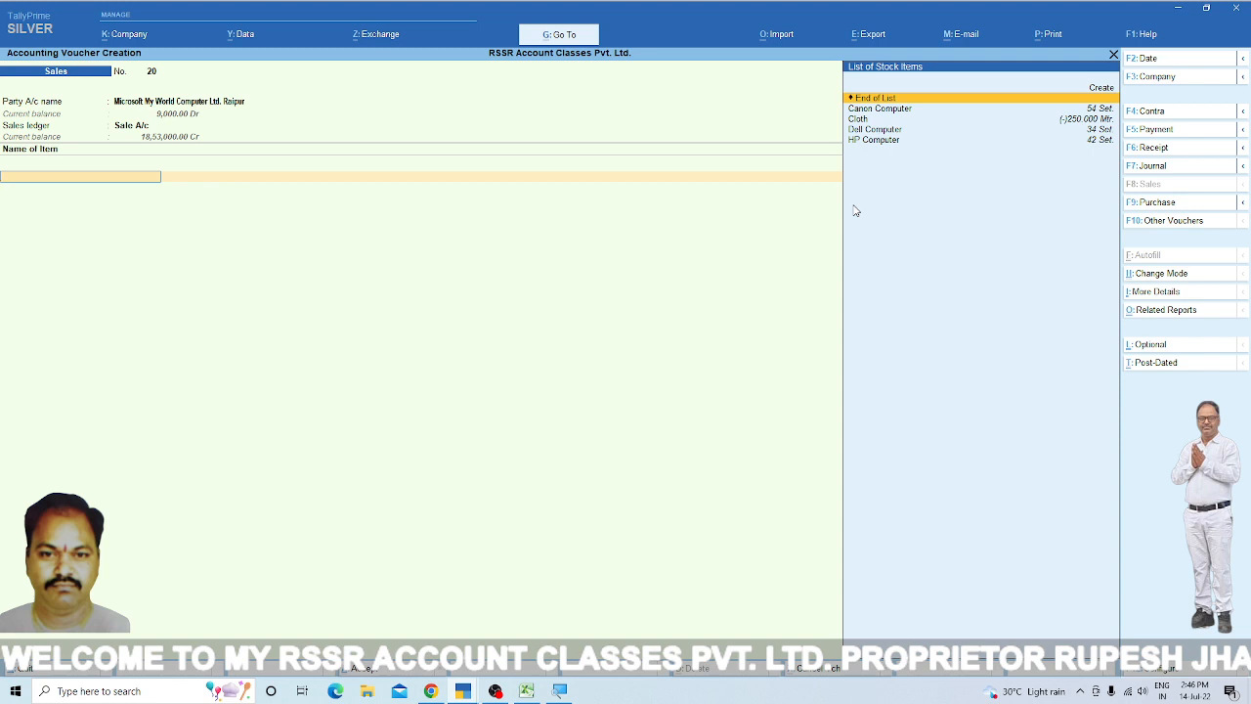
Add the stock item Canon Computer without a description, with a quantity of 2 sets at the rate of 44,500.00.
key("Down")
key("Return")
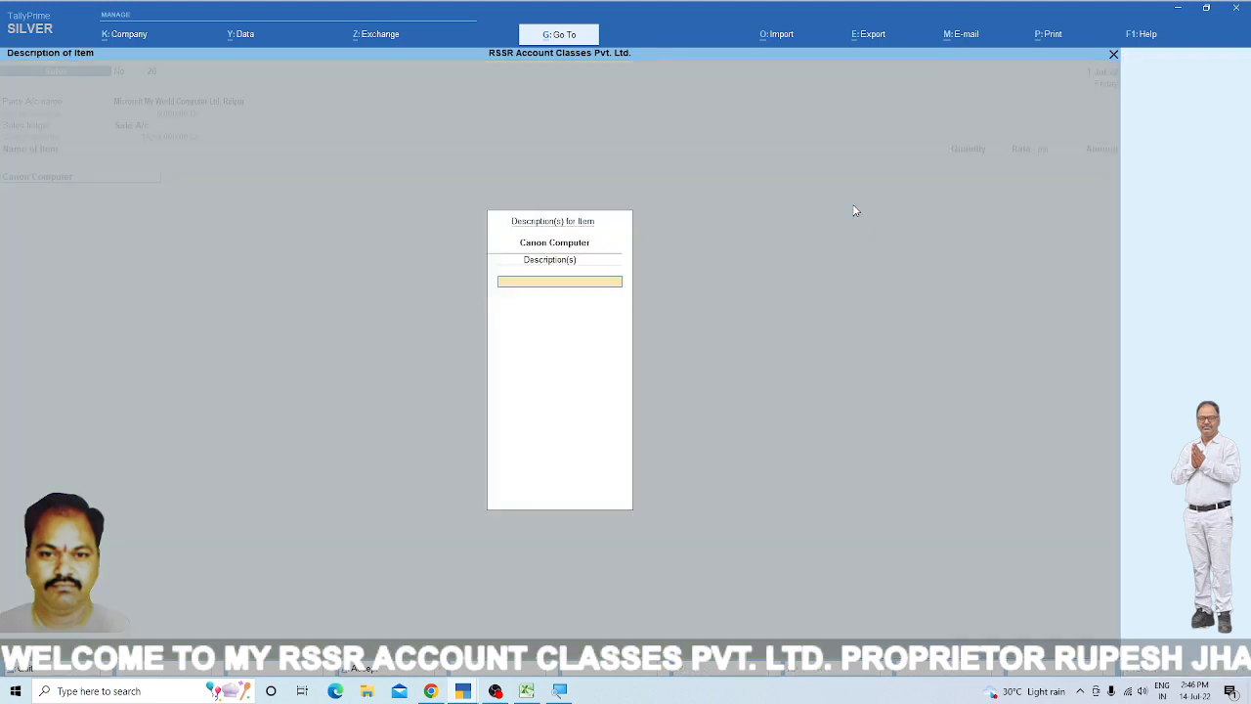
key("Return")
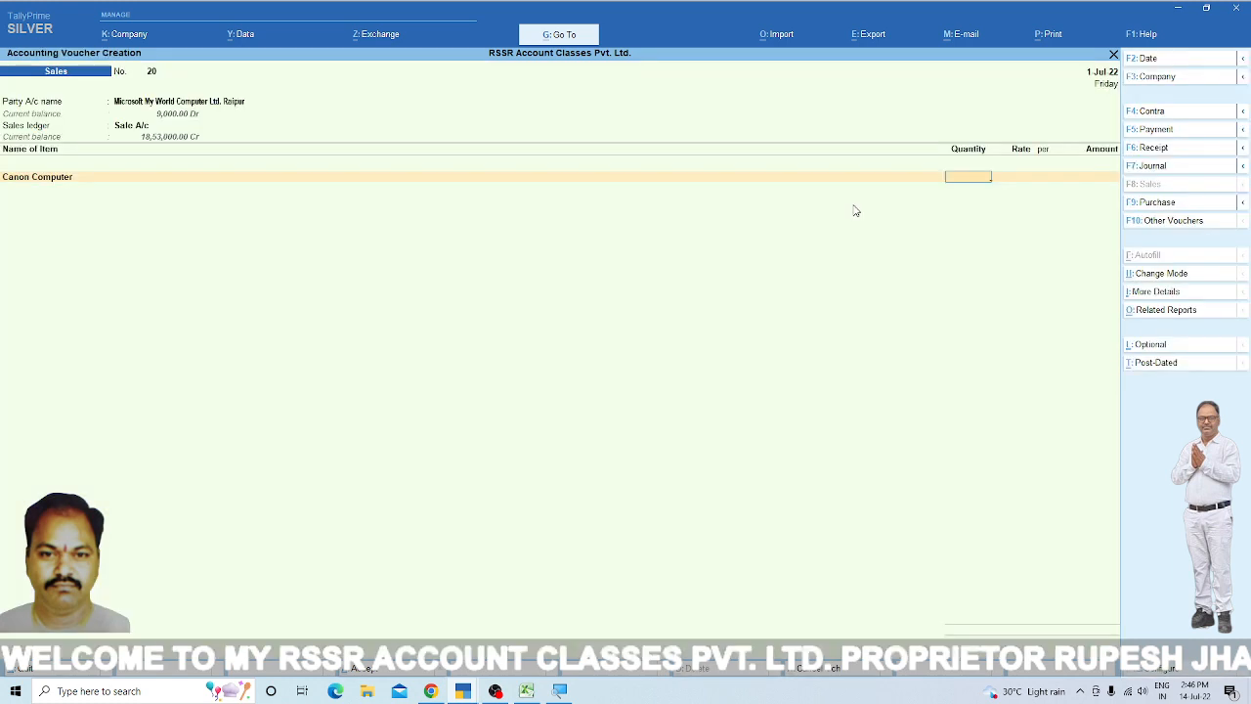
type("2")
key("Return")
key("Return")
key("Return")
key("Return")
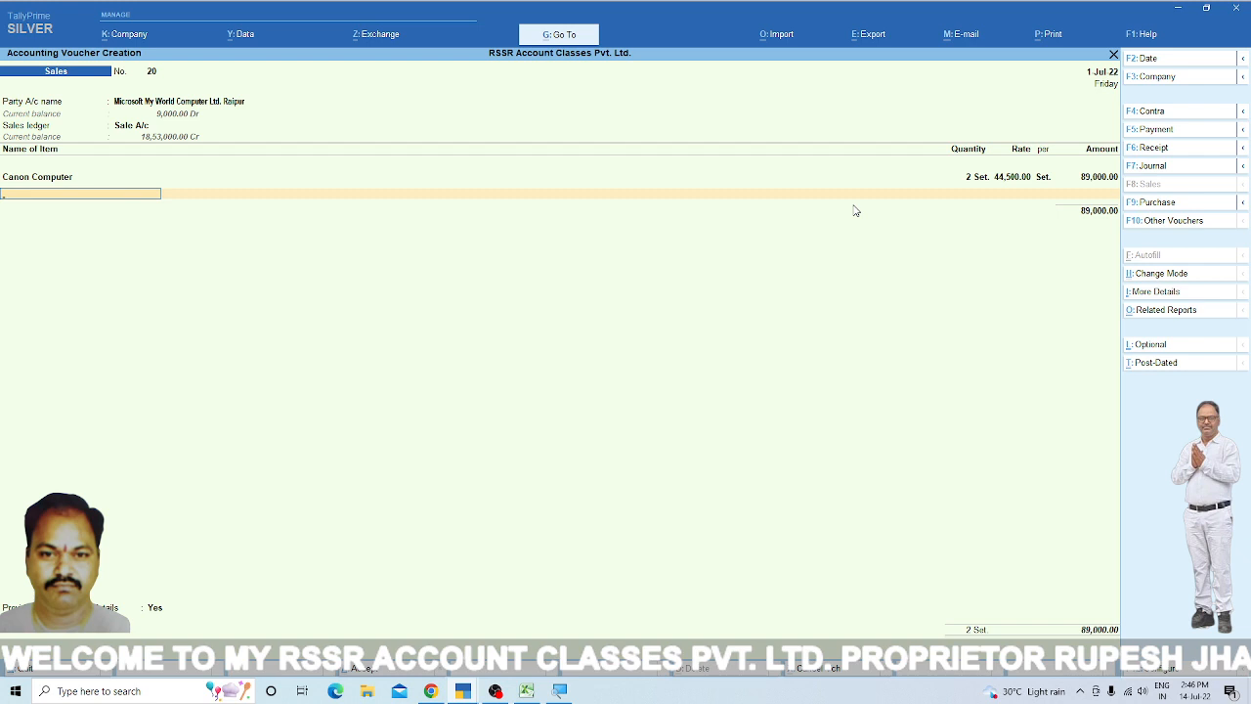
Add the stock item Dell Computer with a quantity of 3 sets at the rate of 35,600.00.
type("D")
key("Return")
key("Return")
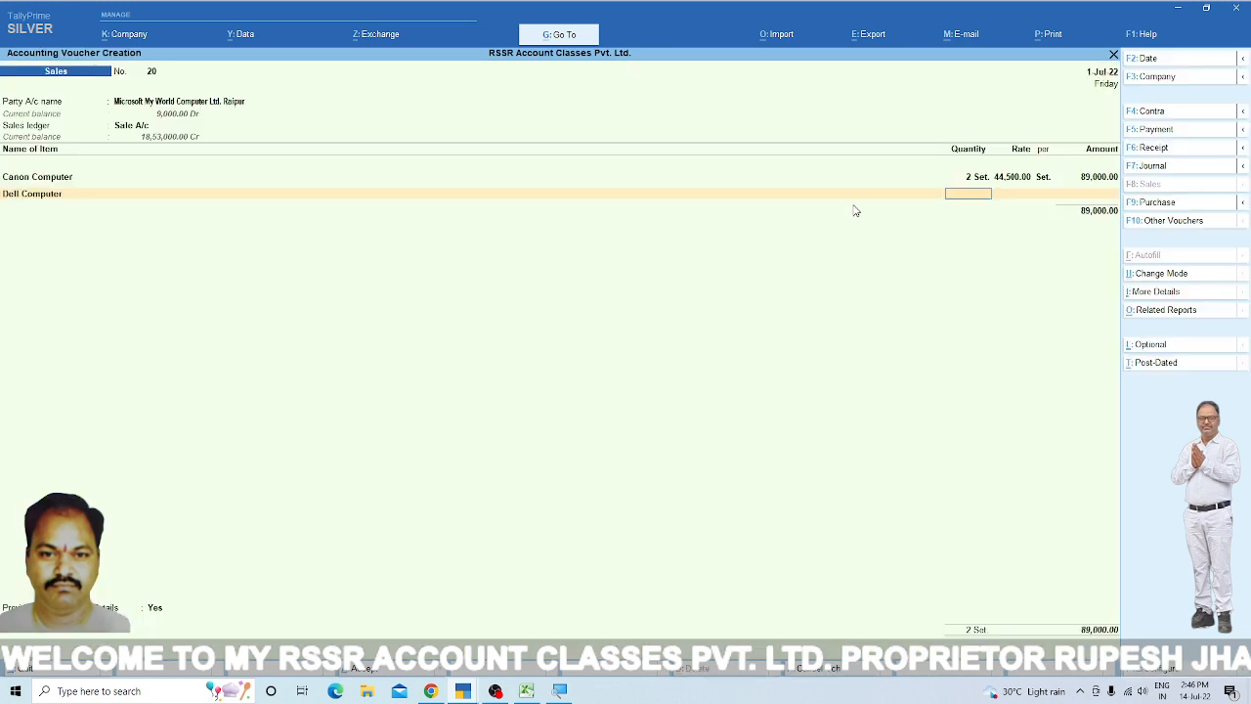
type("3")
key("Return")
key("Return")
key("Return")
key("Return")
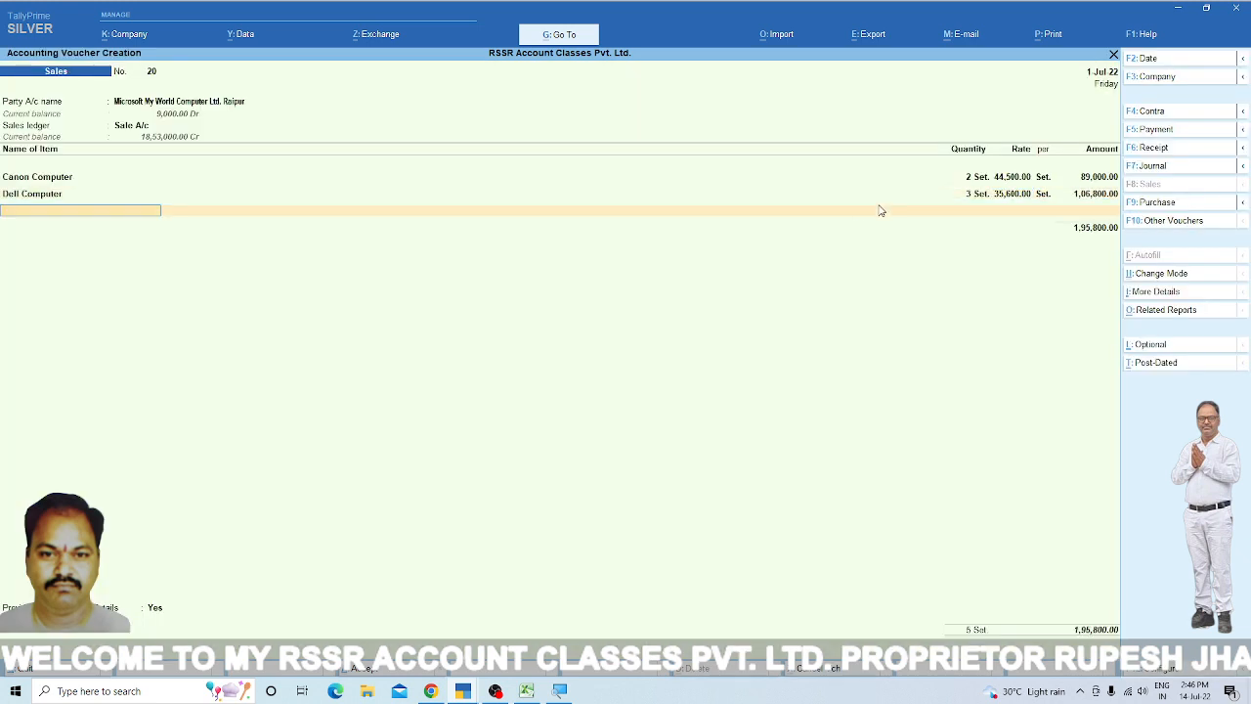
End the item list and add the CGST and SGST ledgers with their calculated tax amounts to the sales voucher.
key("Return")
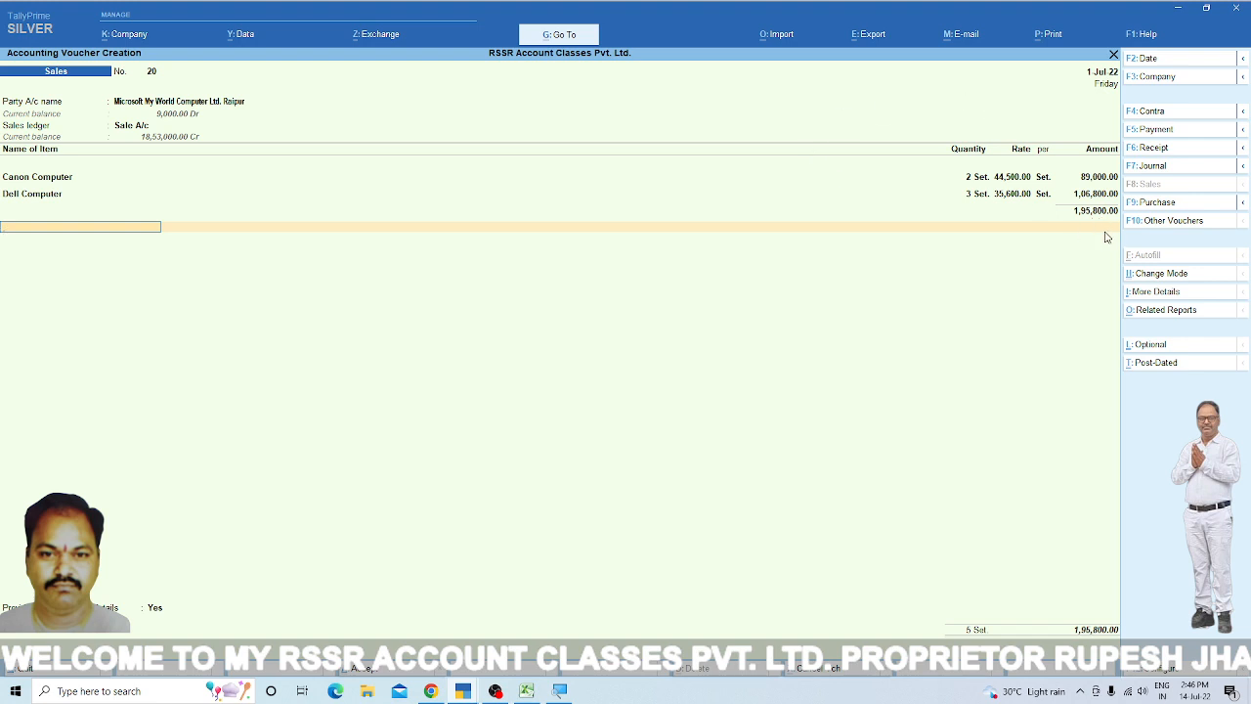
type("Cg")
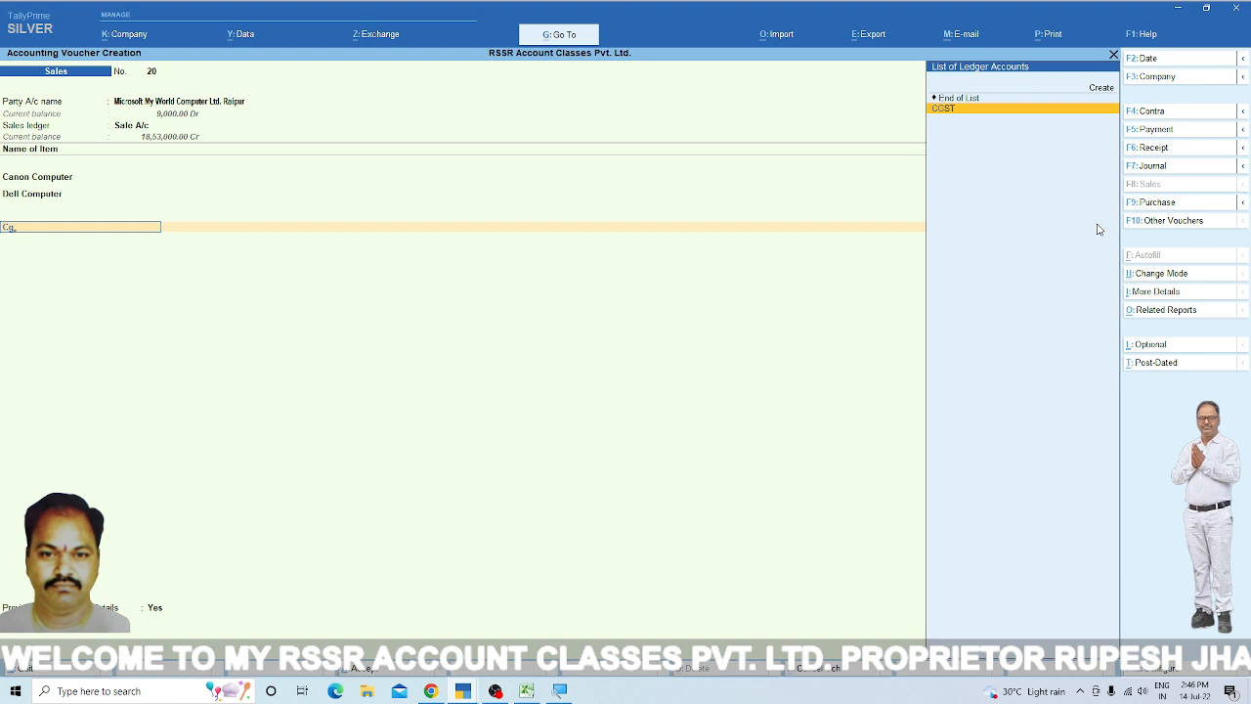
key("Return")
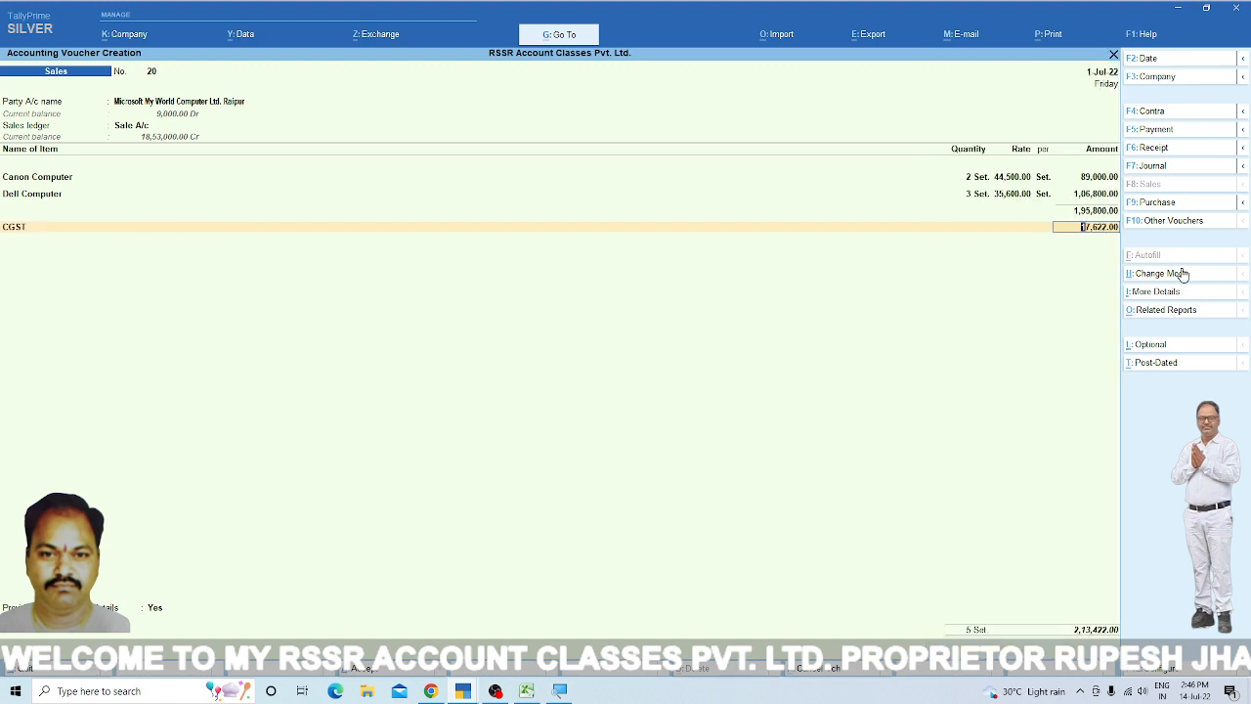
key("Return")
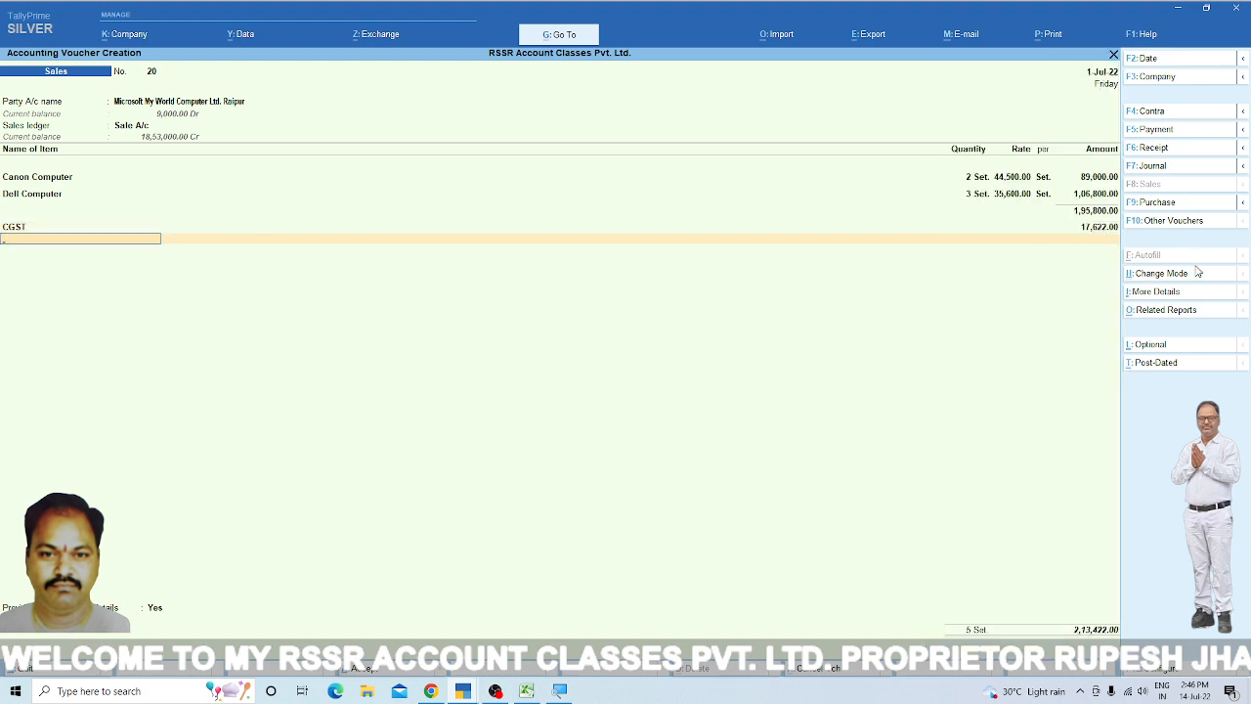
type("S")
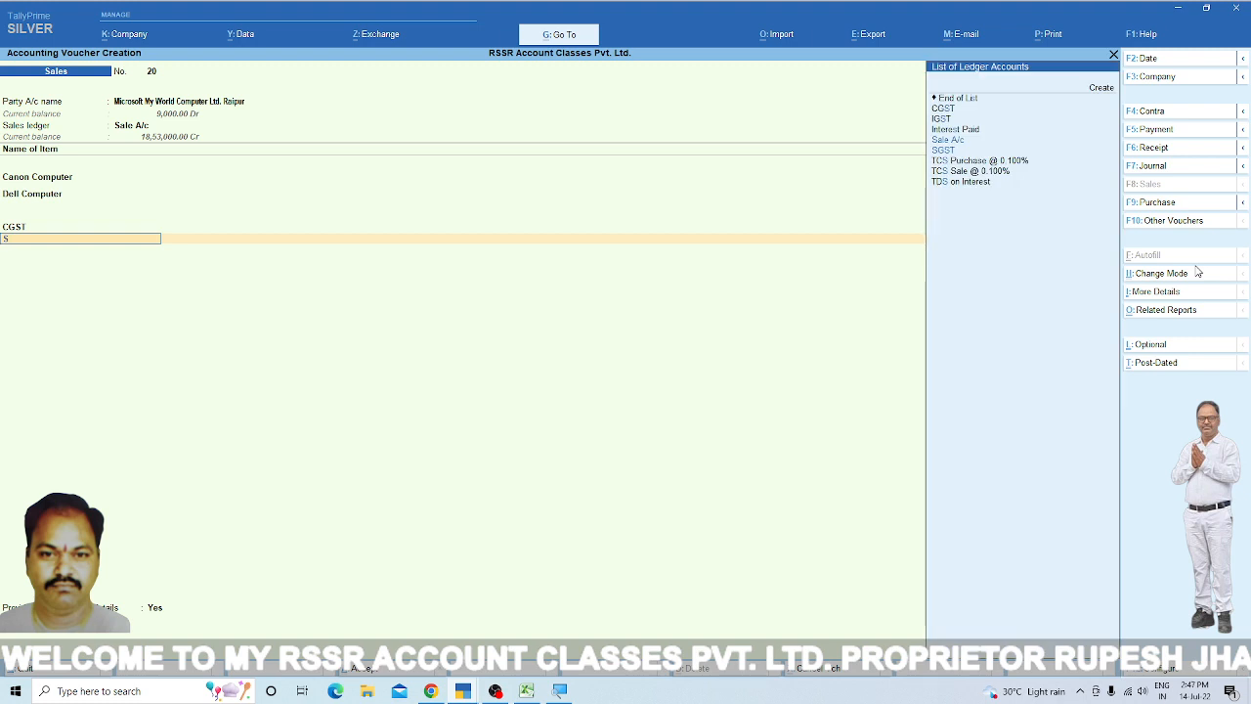
key("Down")
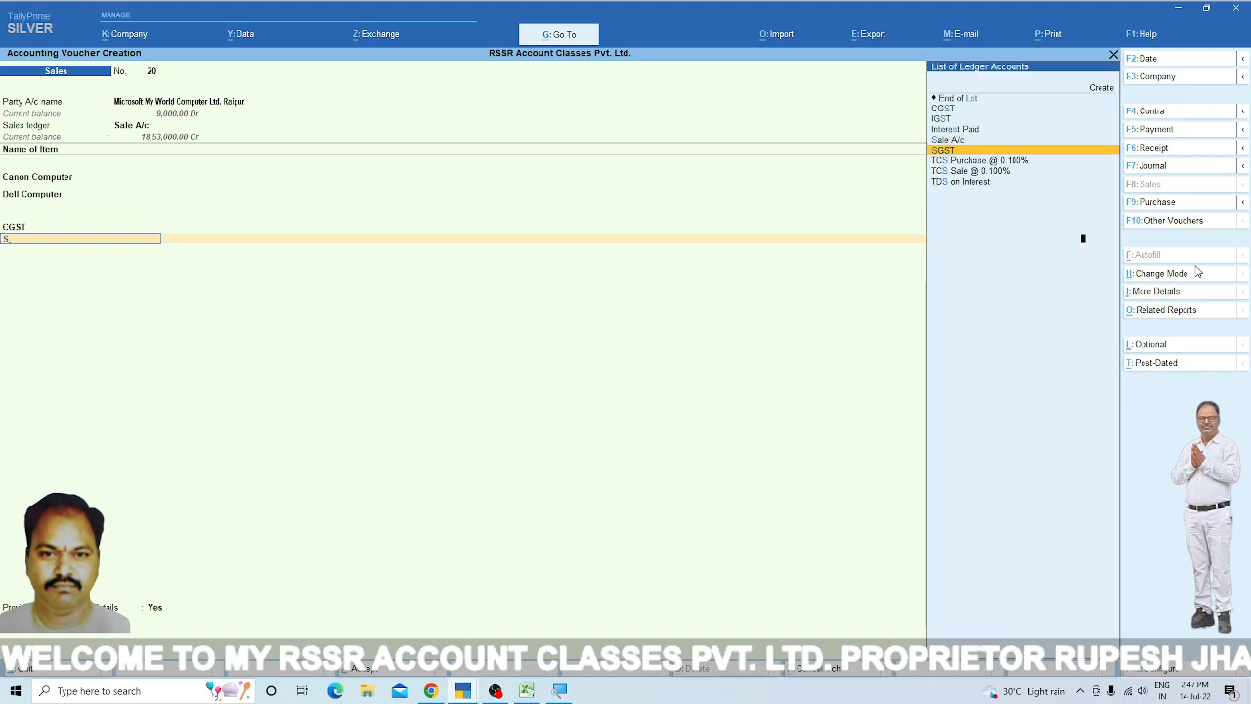
key("Return")
key("Return")
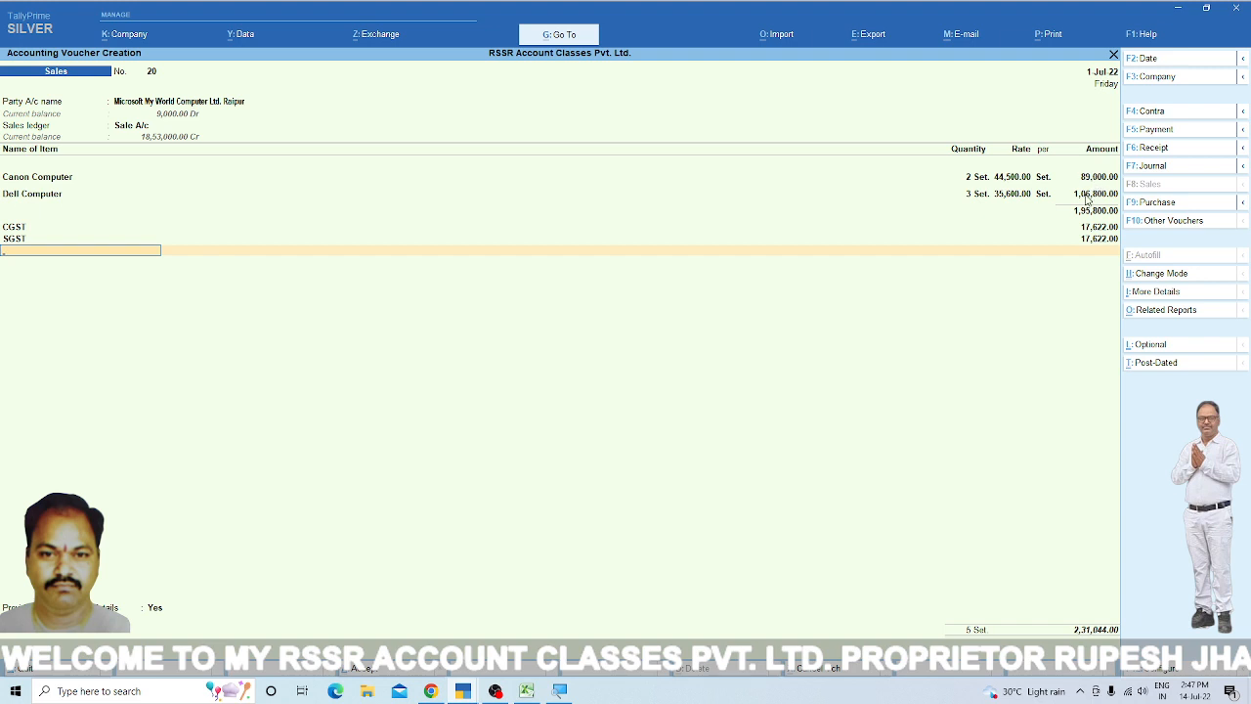
Set the provide-details option of the sales voucher to No and save the voucher, answering the e-Way Bill generation prompt.
key("Return")
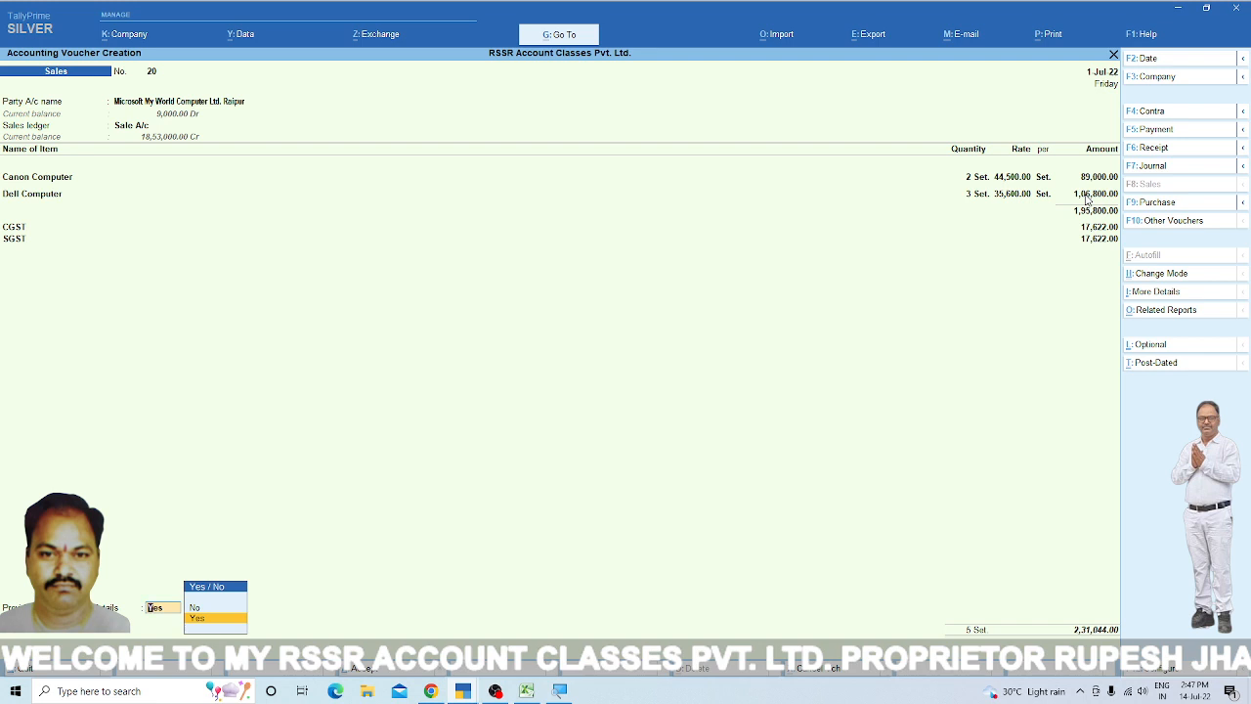
key("Up")
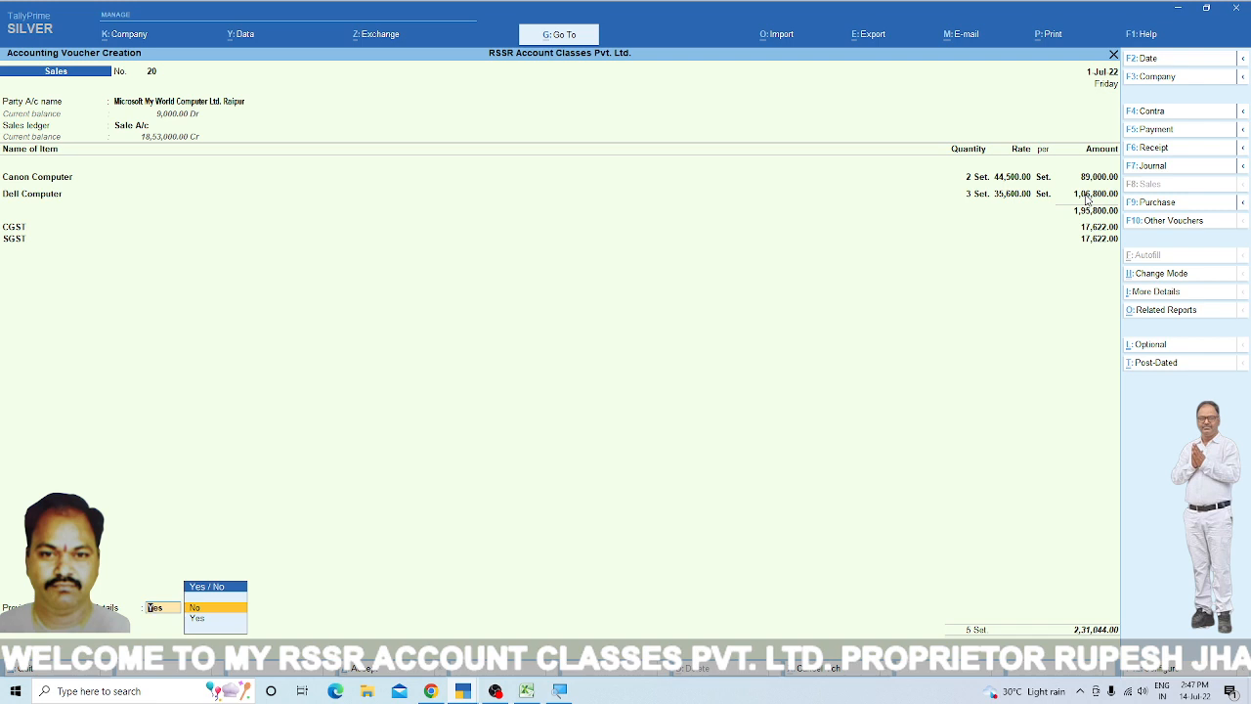
key("Return")
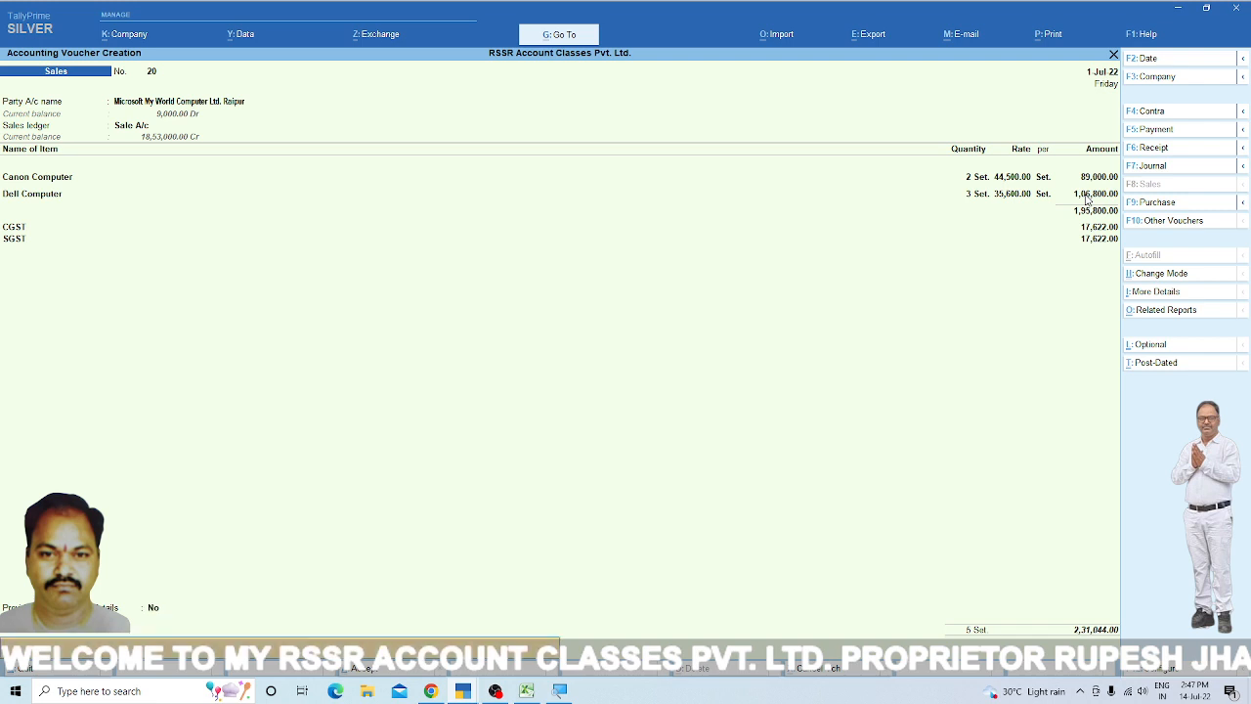
key("Return")
key("Return")
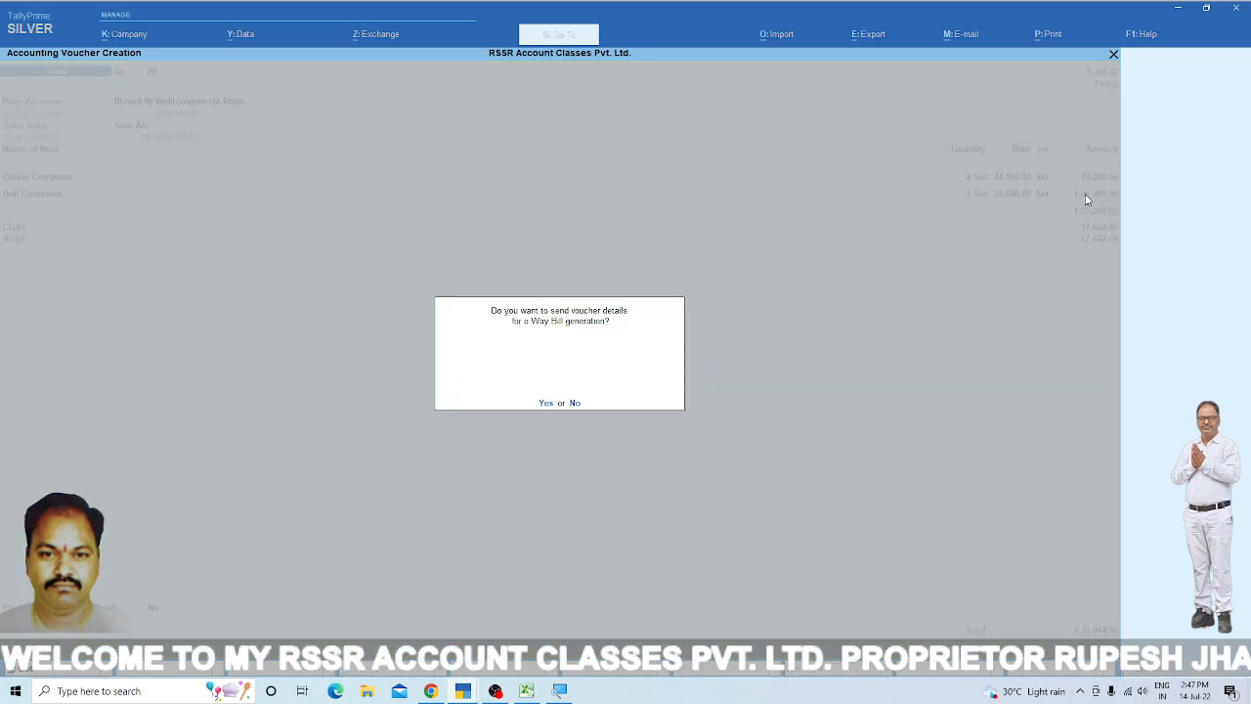
key("y")
key("Return")
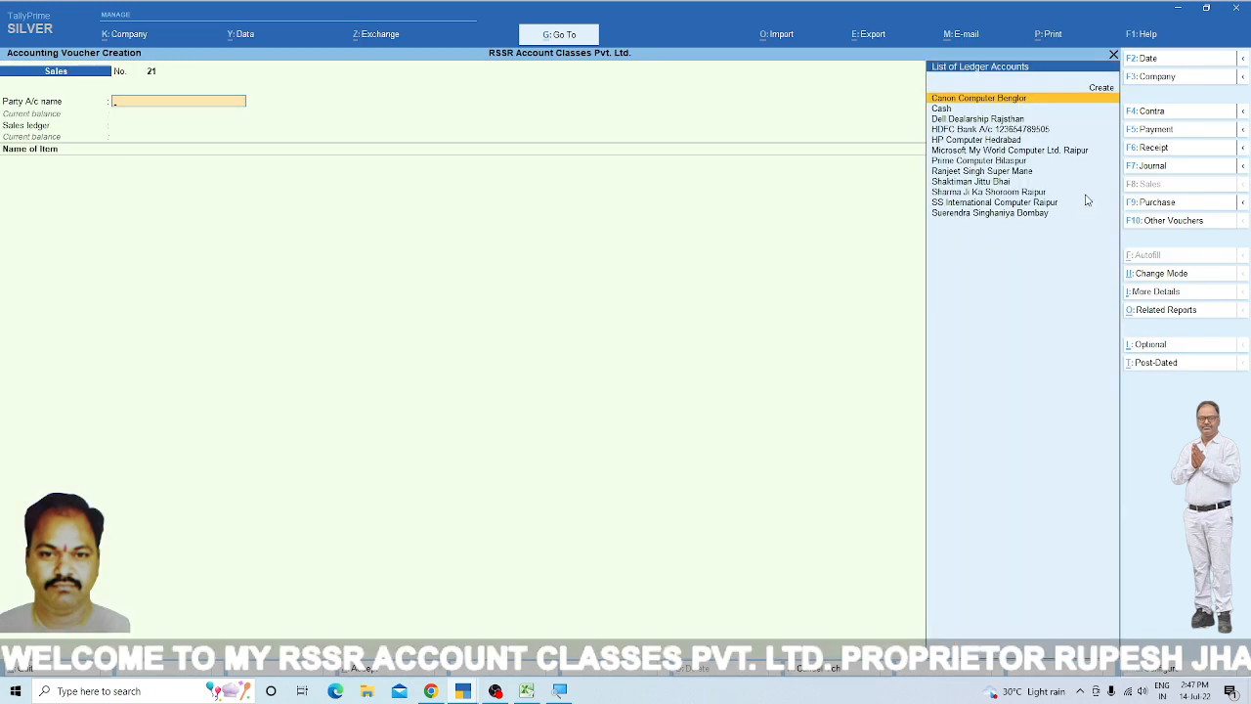
Leave sales voucher creation without entering another voucher and open the company's Balance Sheet.
key("Escape")
key("Escape")
key("n")
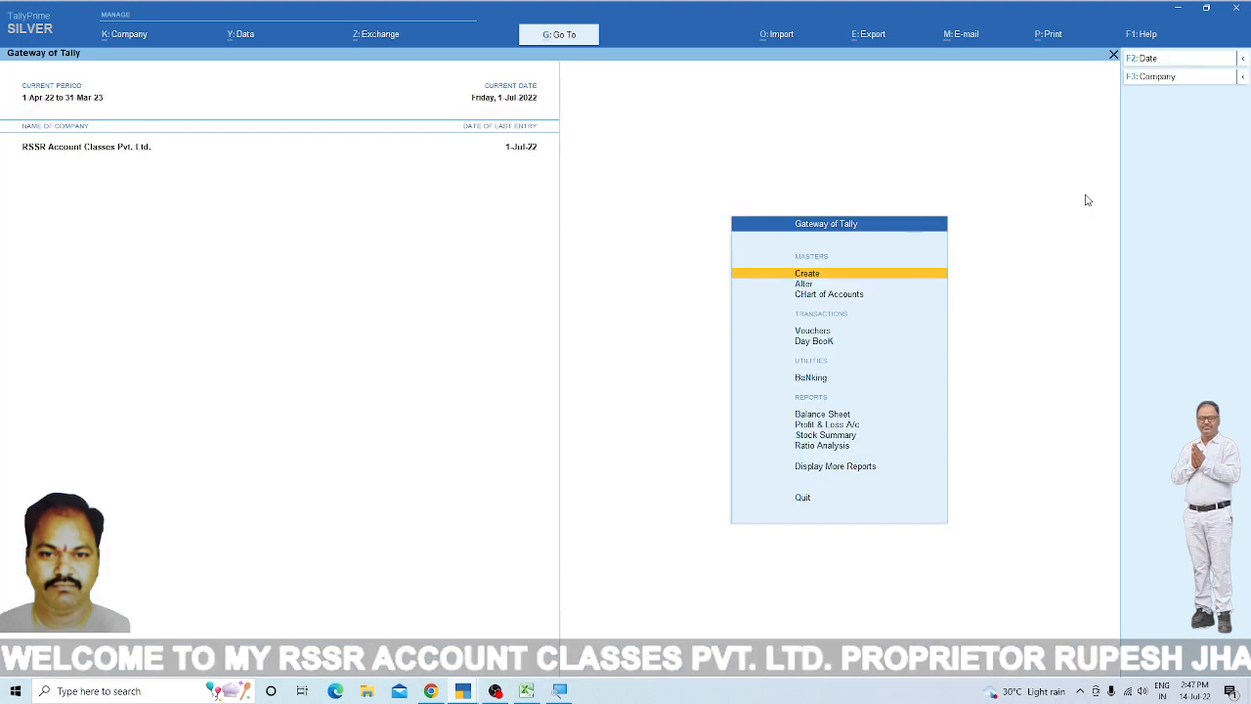
key("b")
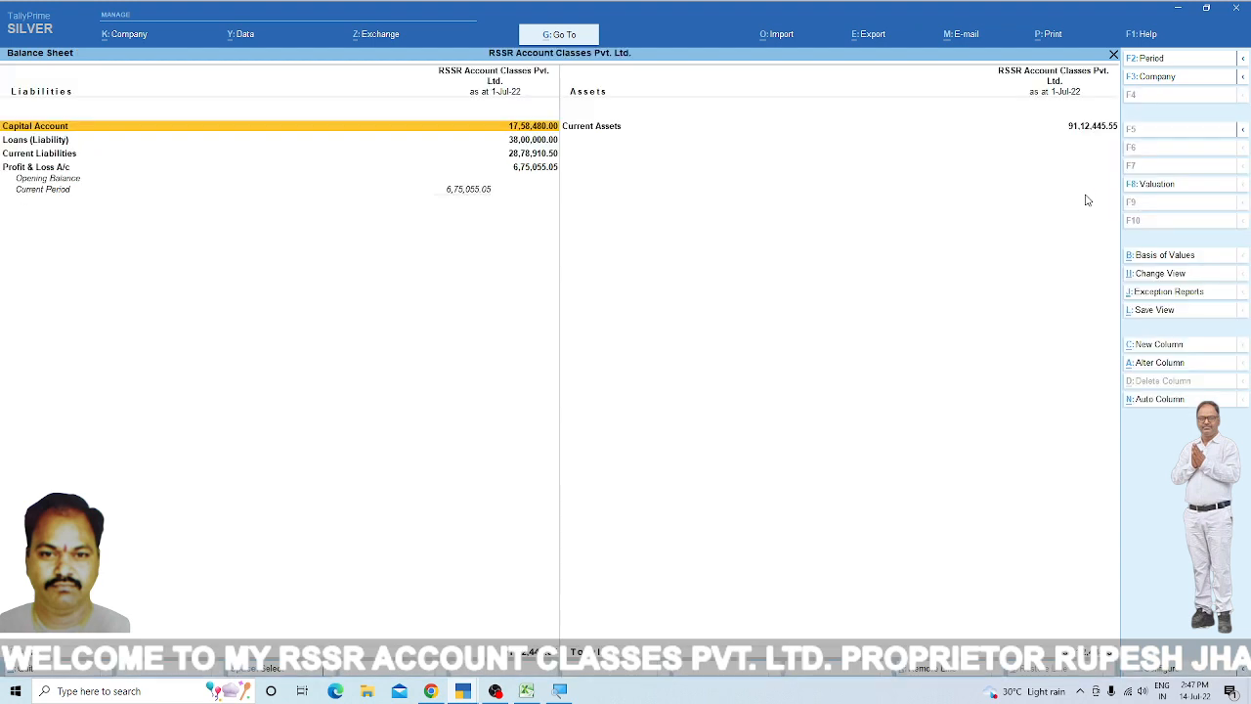
Drill down from Profit & Loss A/c through Sales Accounts to the monthly summary of the Sale A/c ledger.
key("Down")
key("Down")
key("Down")
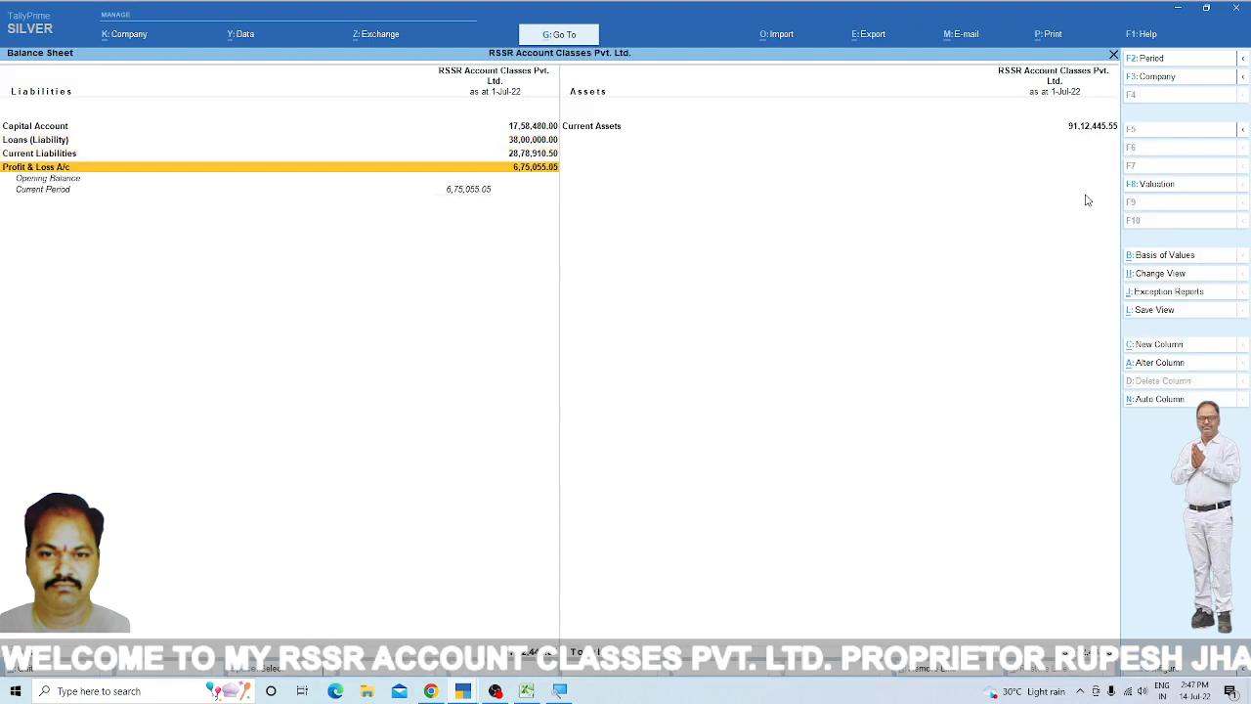
key("Return")
key("Right")
key("Return")
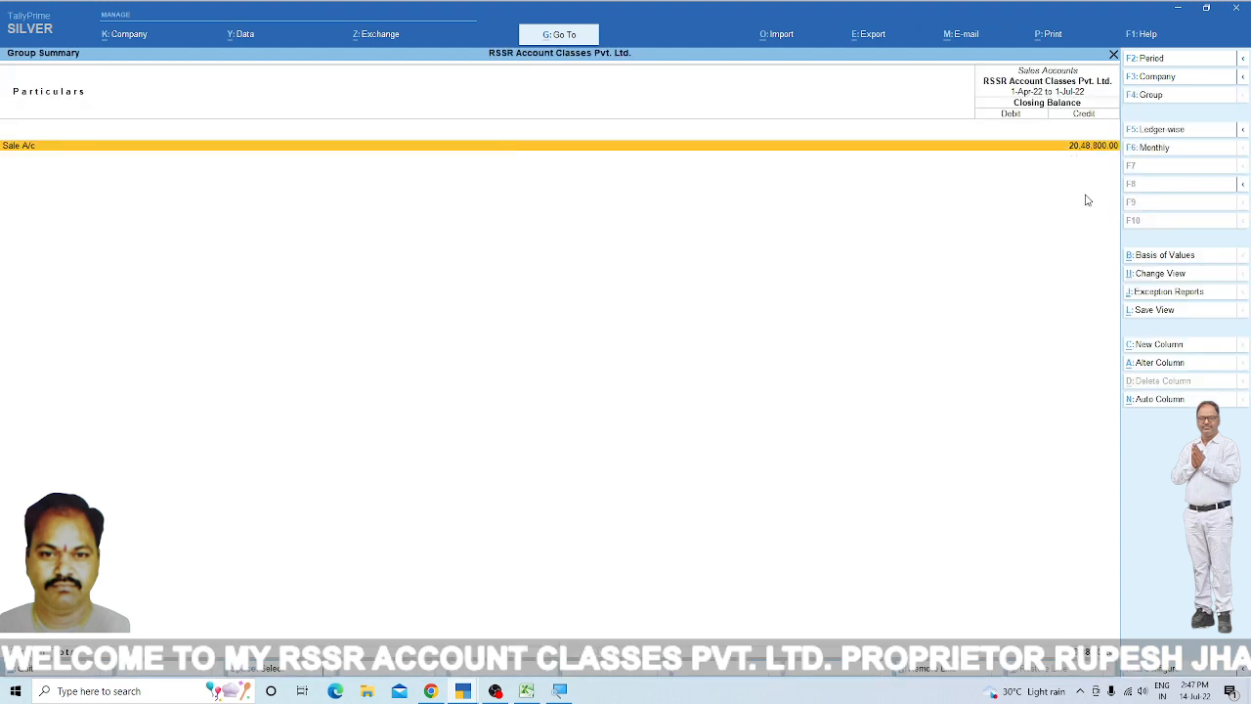
key("Return")
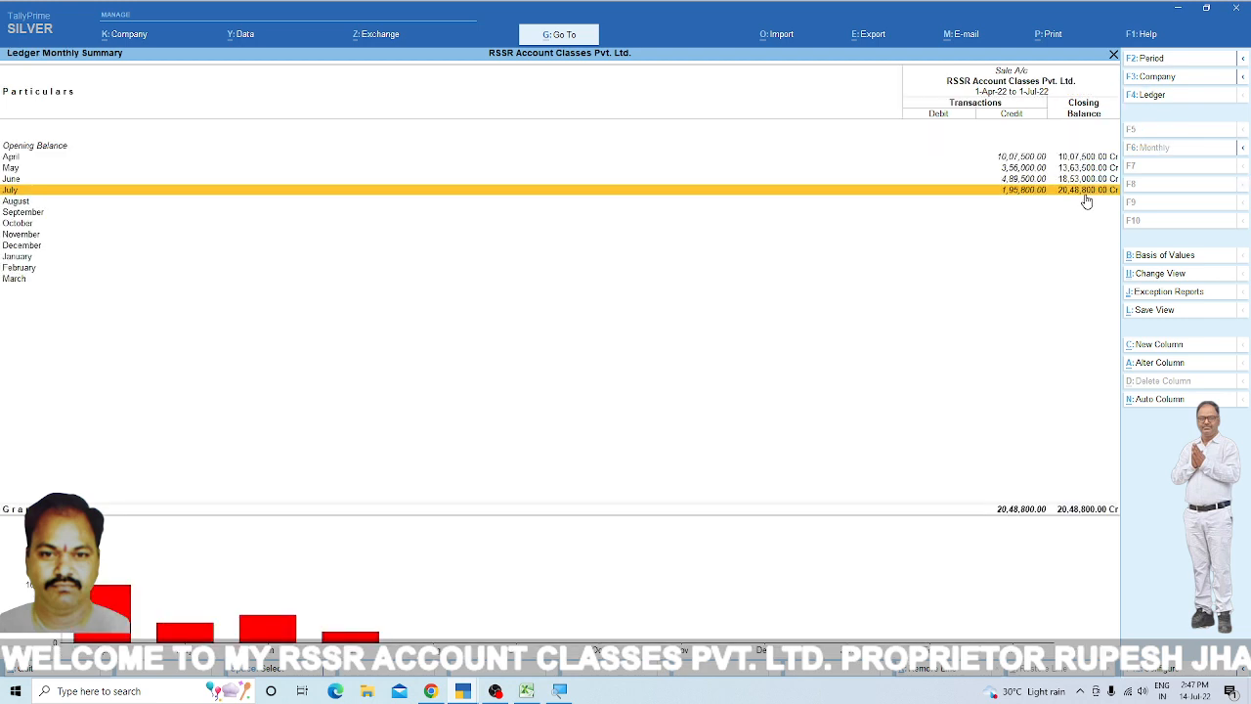
Go through the April to July sales in the monthly summary and open the July vouchers of Sale A/c.
key("Up")
key("Up")
key("Up")
key("Down")
key("Down")
key("Down")
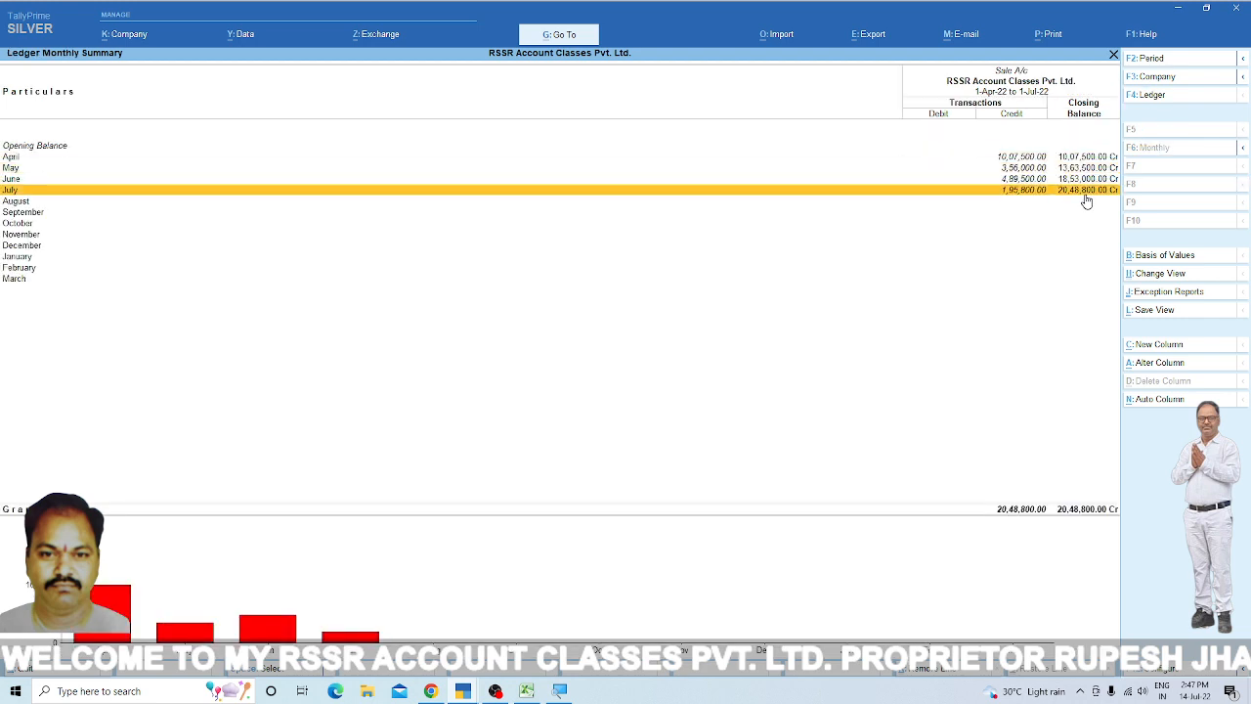
key("Return")
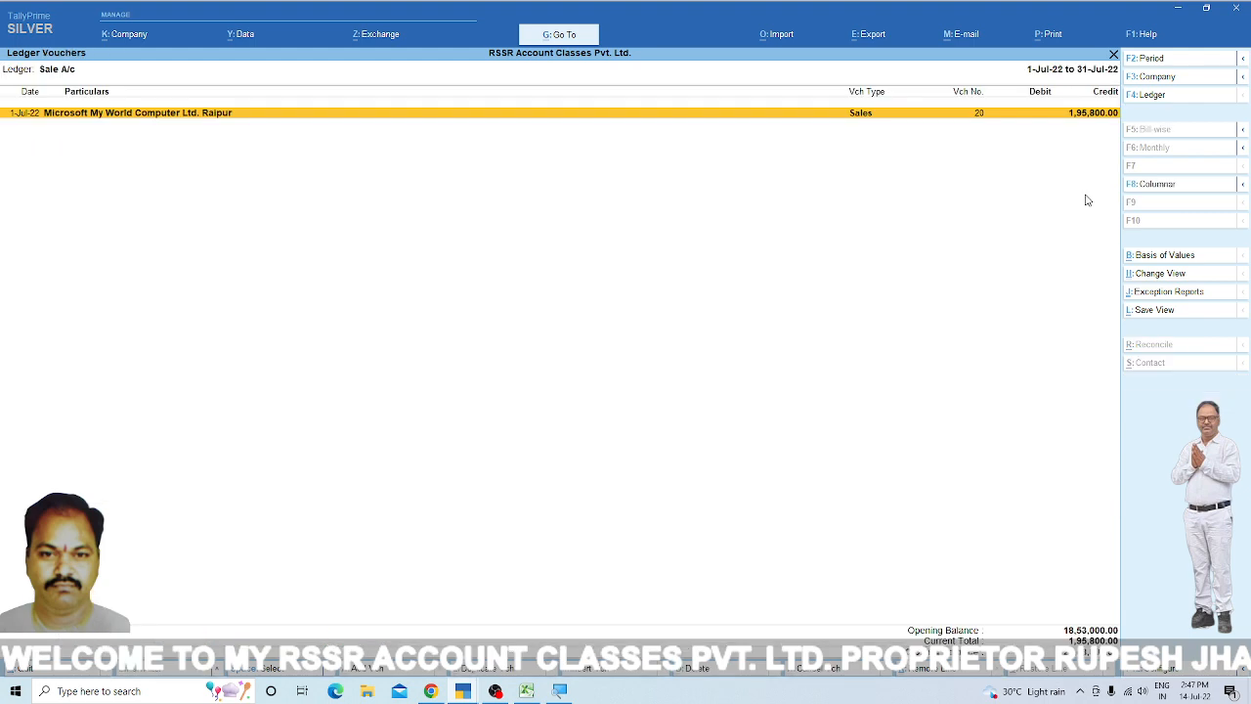
Set the Sale A/c voucher list's period to 1-Apr-22 to 1-Jul-22 and go through the vouchers to the last one.
key("F2")
key("Return")
key("Return")
key("Down")
key("Down")
key("Down")
key("Down")
key("Down")
key("Down")
key("Down")
key("Down")
key("Down")
key("Down")
key("Down")
key("Down")
key("Down")
key("Down")
key("Down")
key("Down")
key("Down")
key("Down")
key("Down")
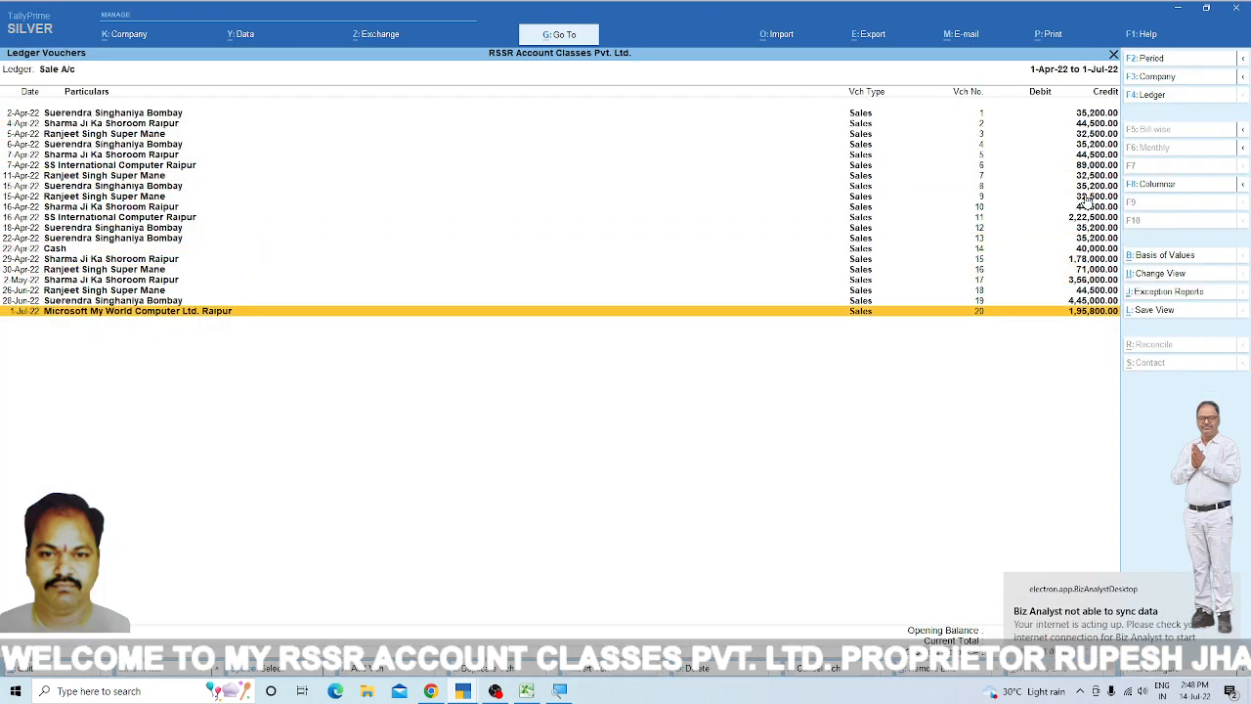
Display the Sale A/c vouchers as a columnar register, accepting the existing column options.
key("F8")
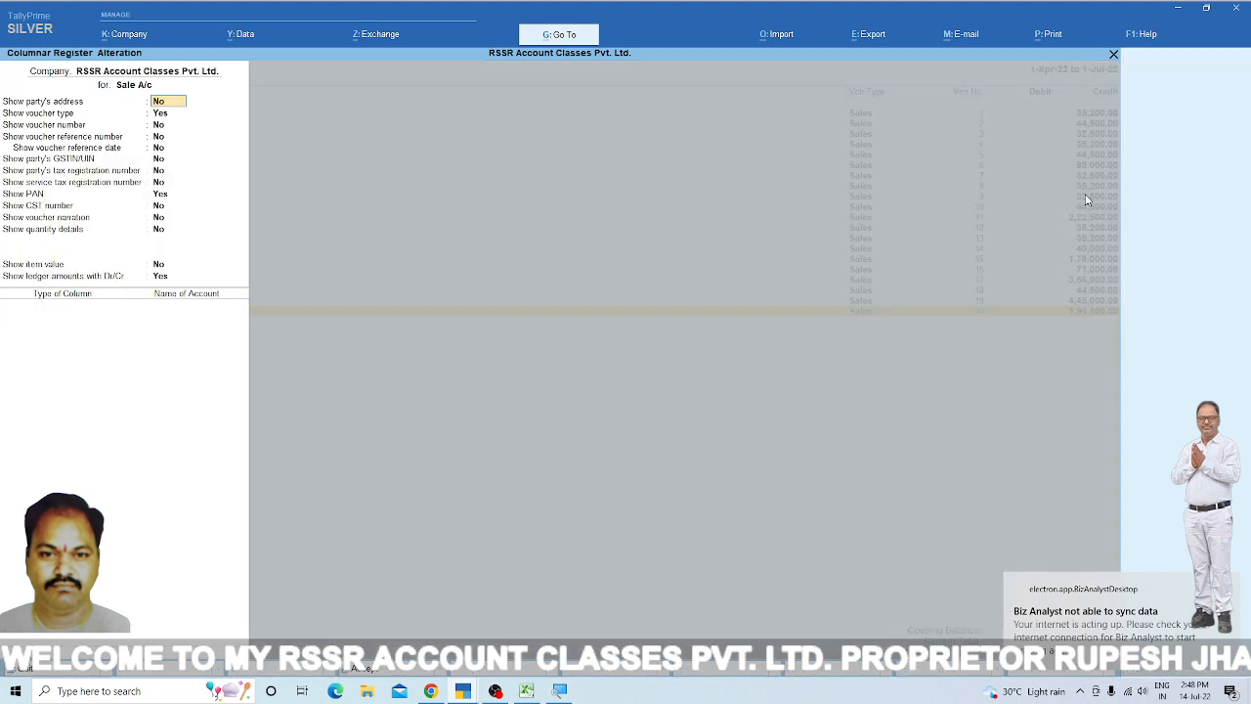
key("Return")
key("ctrl+a")
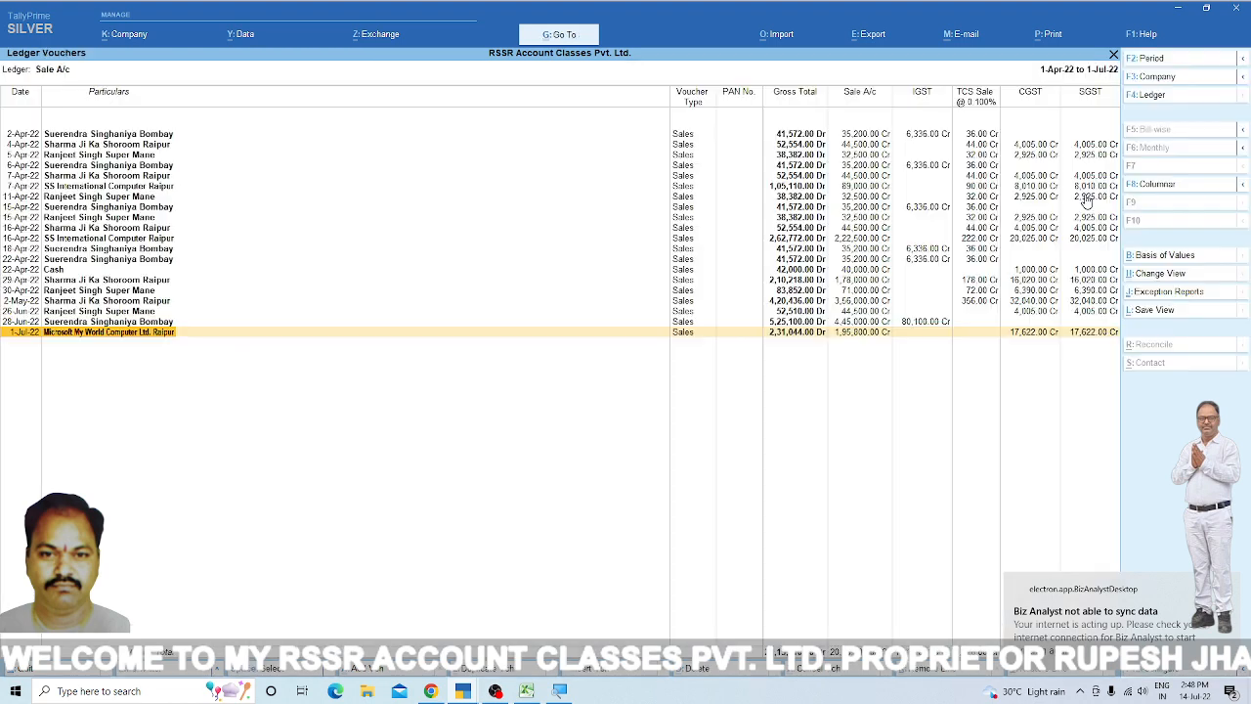
Examine the 1-Jul-22 Microsoft My World Computer Ltd. sale across the register's amount and tax columns.
key("Right")
key("Right")
key("Right")
key("Right")
key("Right")
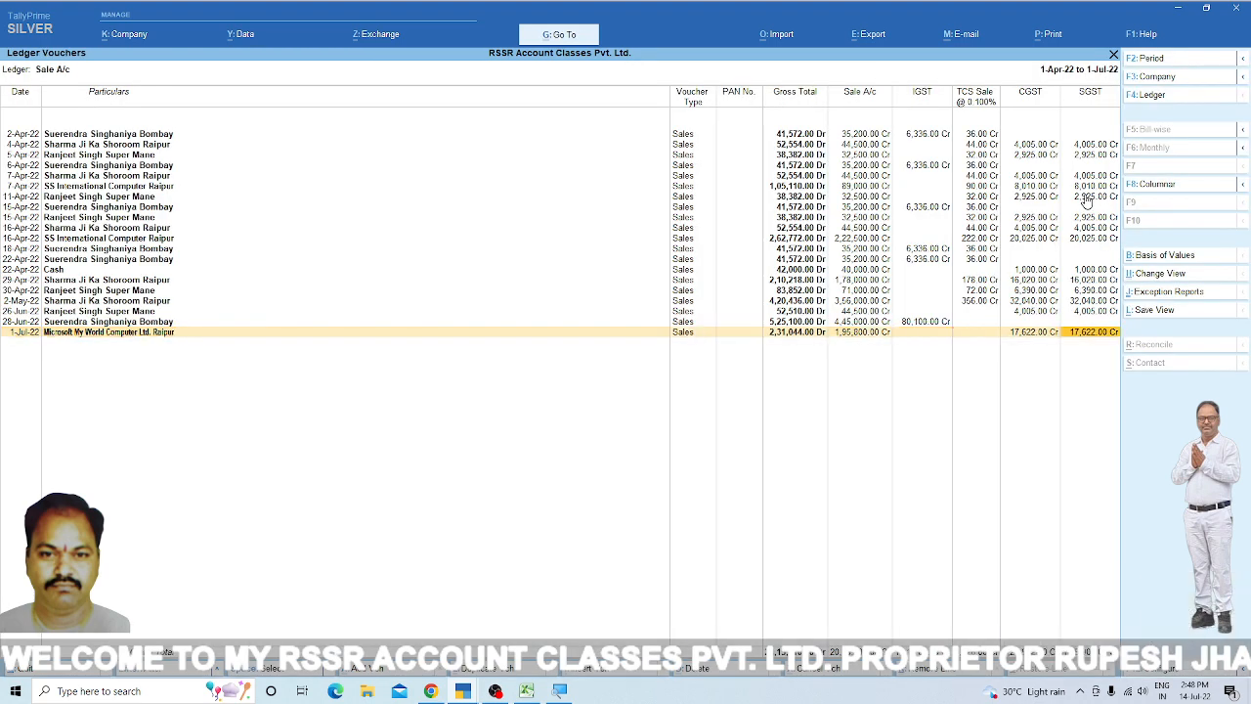
key("Left")
key("Left")
key("Left")
key("Left")
Examine the Sale A/c column voucher by voucher, from the latest sale back to the earliest.
key("Up")
key("Up")
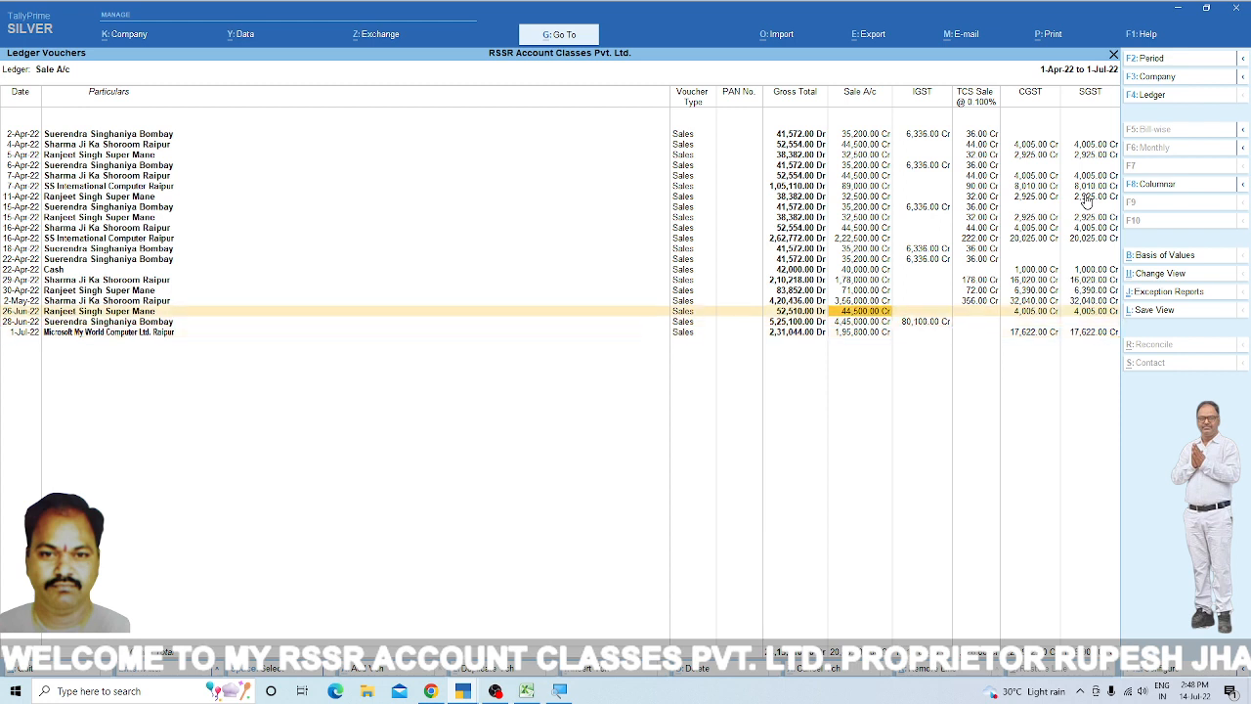
key("Up")
key("Up")
key("Up")
key("Up")
key("Up")
key("Up")
key("Up")
key("Up")
key("Up")
key("Up")
key("Up")
key("Up")
key("Up")
key("Up")
key("Up")
key("Up")
Examine the IGST column of the register from the 2-Apr-22 sale through the 1-Jul-22 sale.
key("Right")
key("Up")
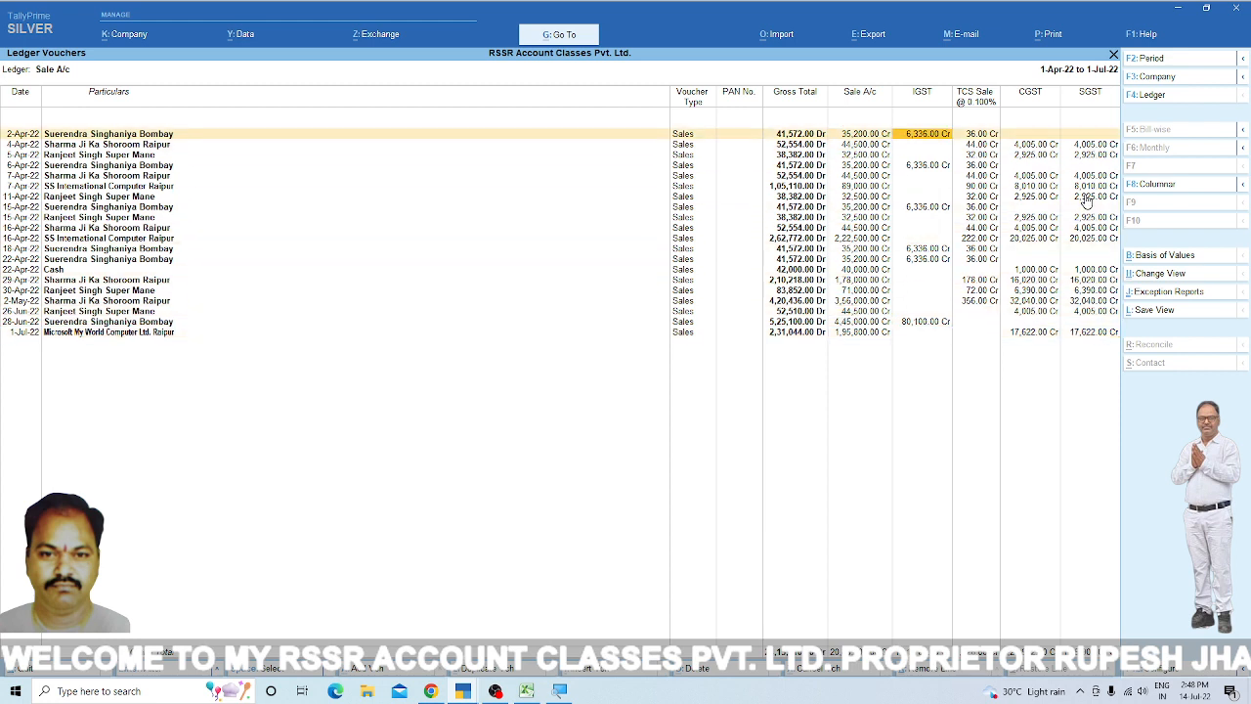
key("Down")
key("Down")
key("Down")
key("Down")
key("Down")
key("Down")
key("Down")
key("Down")
key("Down")
key("Down")
key("Down")
key("Down")
key("Down")
key("Down")
key("Down")
key("Down")
key("Down")
key("Down")
key("Down")
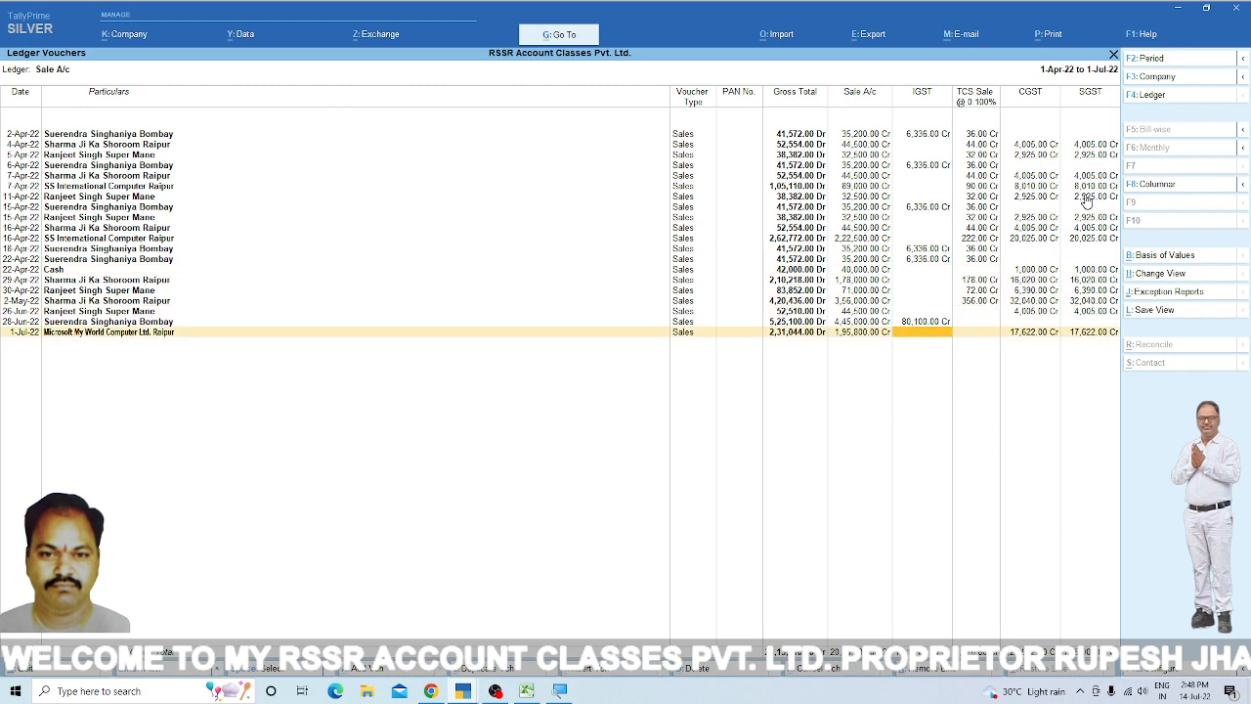
Examine the TCS Sale column for all sales vouchers in the register.
key("Right")
key("Up")
key("Up")
key("Up")
key("Up")
key("Up")
key("Up")
key("Up")
key("Up")
key("Up")
key("Up")
key("Up")
key("Up")
key("Up")
key("Up")
key("Up")
key("Up")
key("Up")
key("Up")
key("Up")
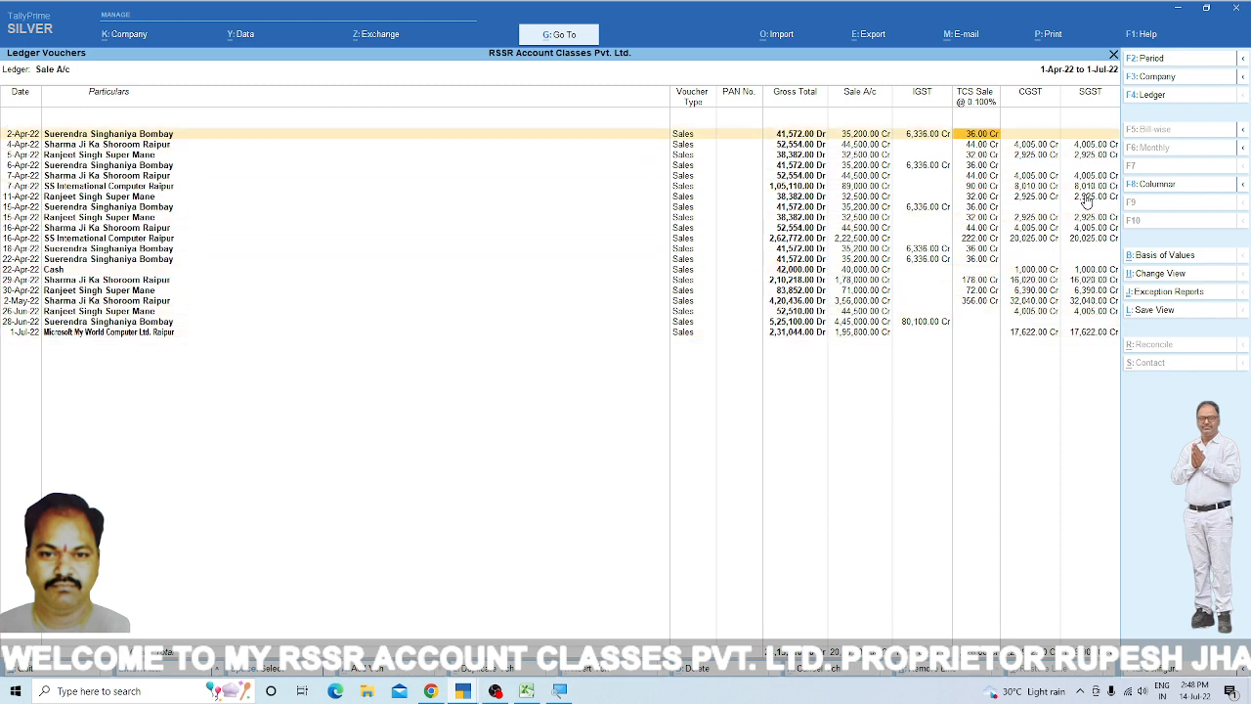
key("Down")
key("Down")
Examine the CGST column of the register from the early April sales through July.
key("Right")
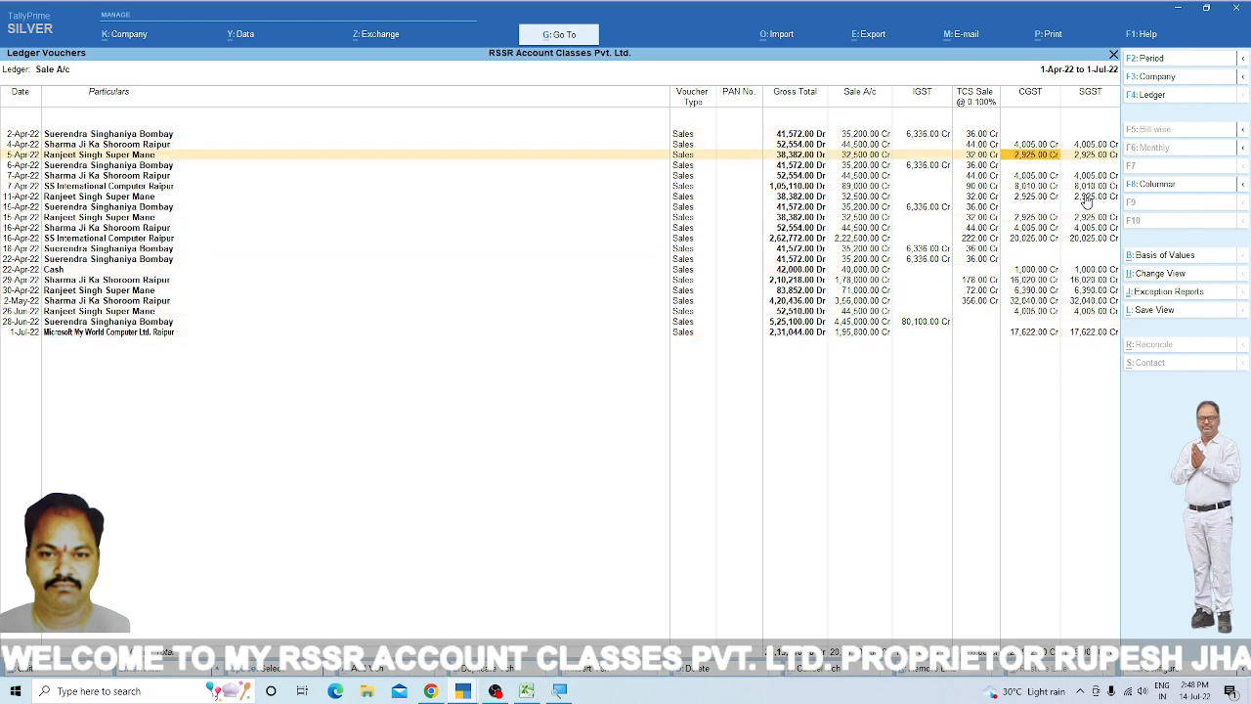
key("Down")
key("Down")
key("Down")
key("Down")
key("Down")
key("Down")
key("Down")
key("Down")
key("Down")
key("Down")
key("Down")
key("Down")
key("Down")
key("Down")
key("Down")
key("Down")
key("Down")
Examine the SGST column for the sales vouchers in the register.
key("Right")
key("Up")
key("Up")
key("Up")
key("Up")
key("Up")
key("Up")
key("Up")
key("Up")
key("Up")
key("Up")
key("Up")
key("Up")
key("Up")
key("Up")
key("Up")
key("Up")
key("Up")
key("Up")
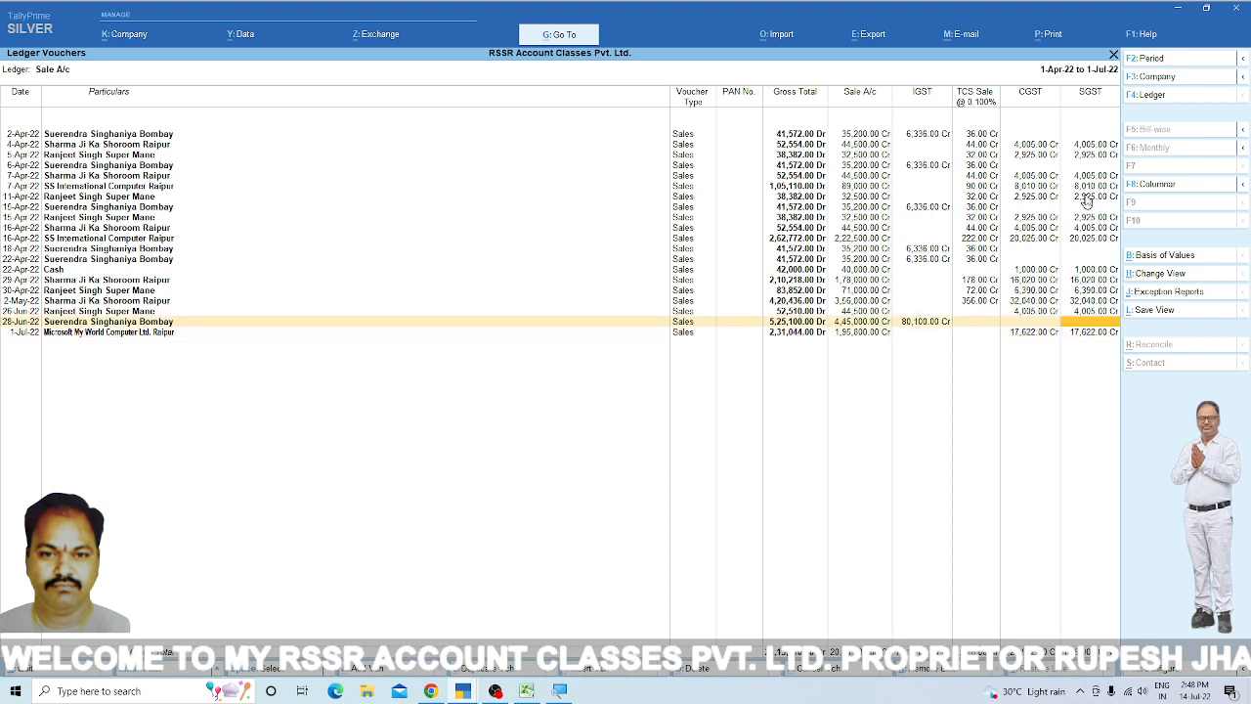
Check the SGST amounts once more from the early April sales down to the 1-Jul-22 sale.
key("Down")
key("Down")
key("Down")
key("Down")
key("Down")
key("Down")
key("Down")
key("Down")
key("Down")
key("Down")
key("Down")
key("Down")
key("Down")
key("Down")
key("Down")
key("Down")
key("Down")
key("Down")
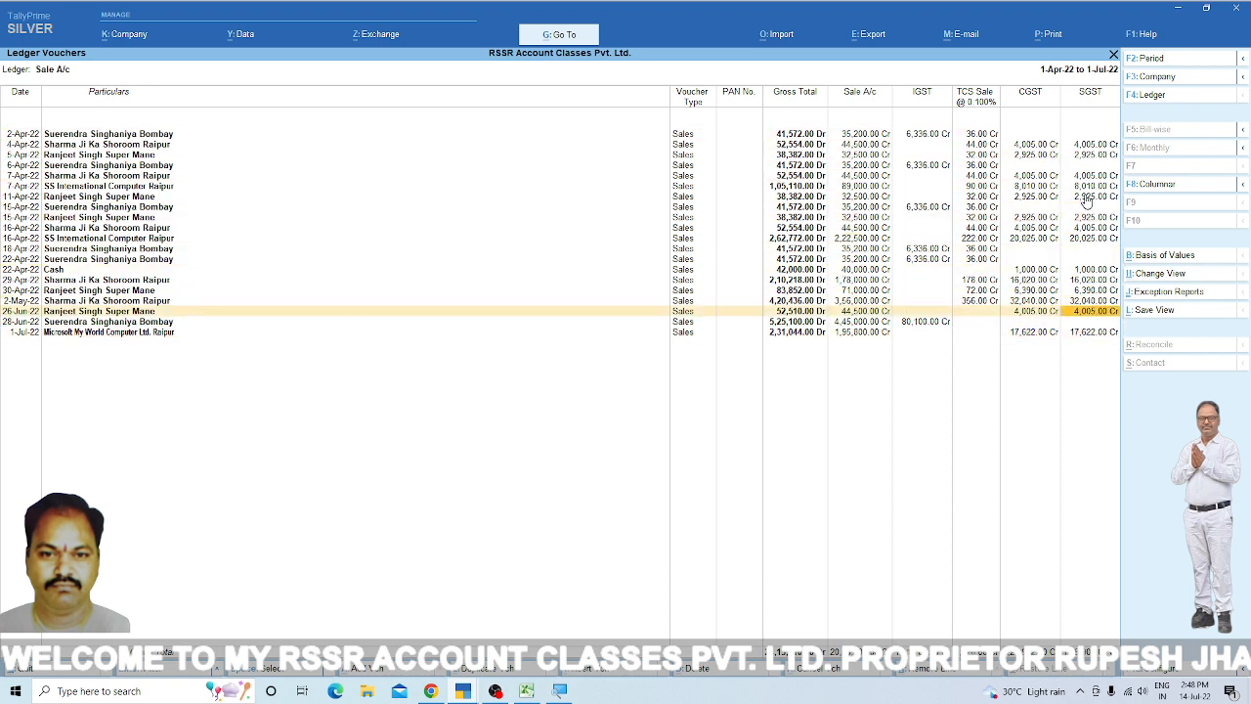
Review the 1-Jul-22 sale across its PAN, gross total, sale and tax columns.
key("Left")
key("Left")
key("Left")
key("Left")
key("Left")
key("Left")
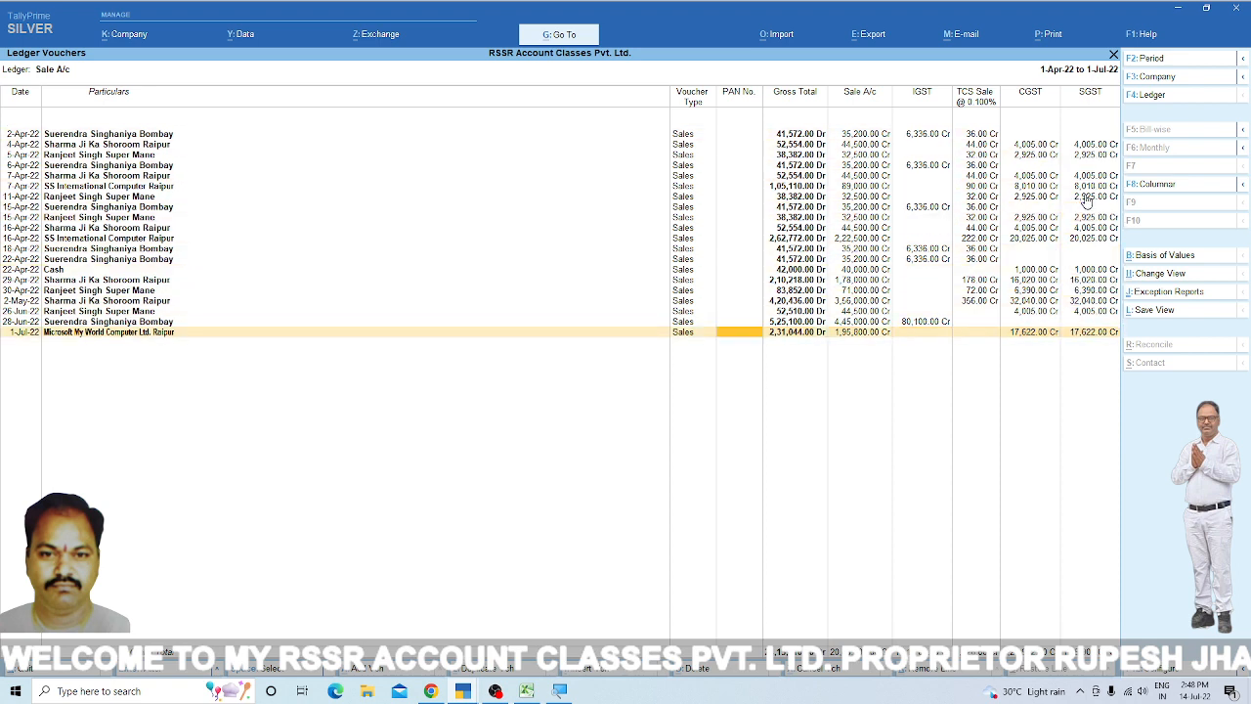
key("Right")
key("Right")
key("Right")
key("Right")
key("Right")
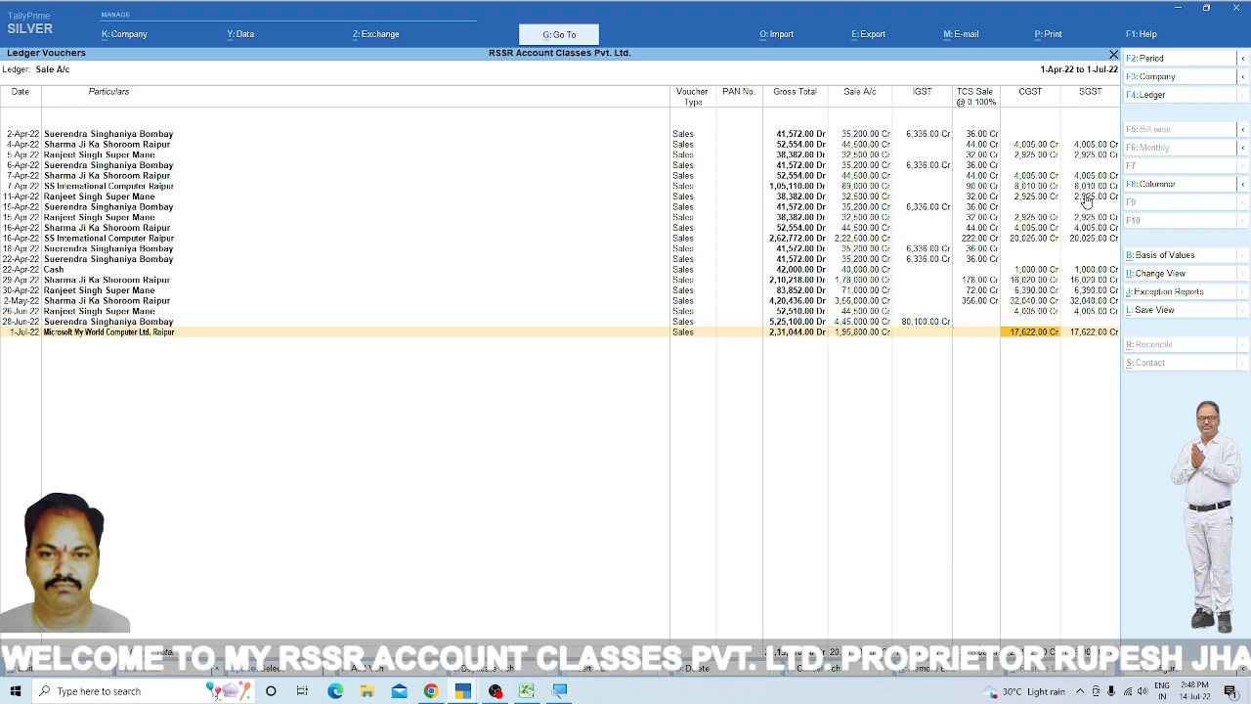
Leave the sales register and open the Duties & Taxes group under Current Liabilities in the Balance Sheet.
key("Escape")
key("Escape")
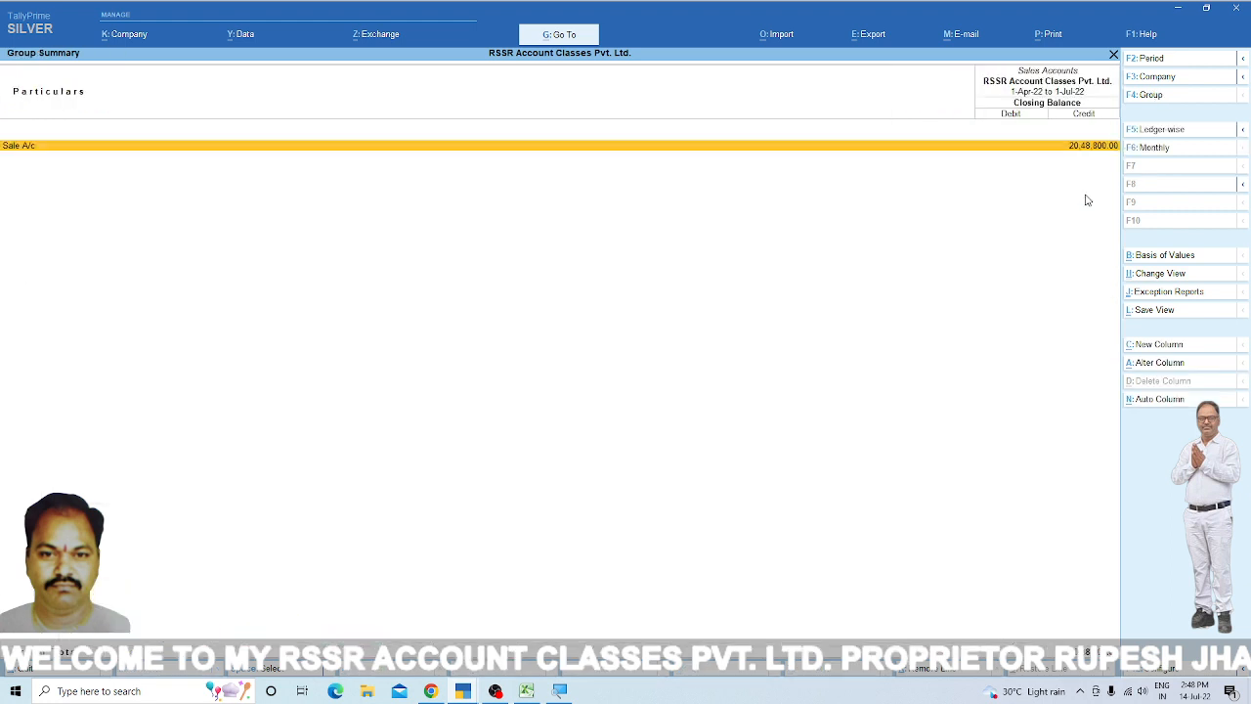
key("Escape")
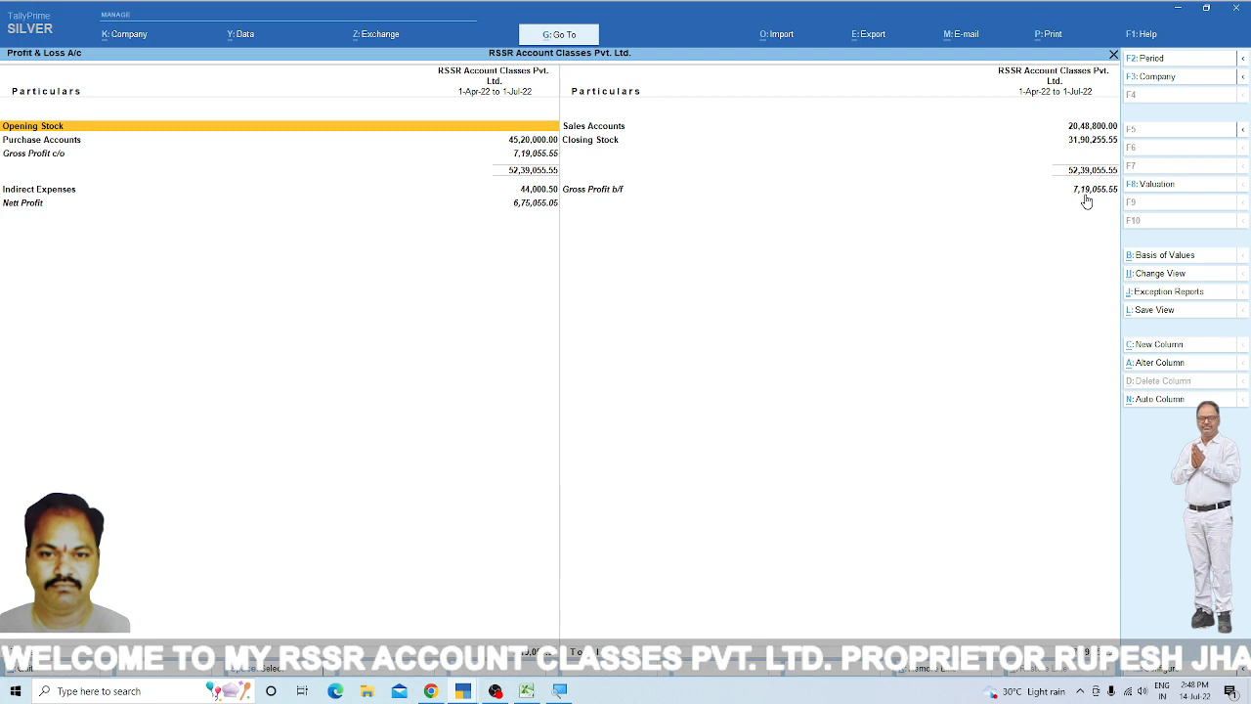
key("Escape")
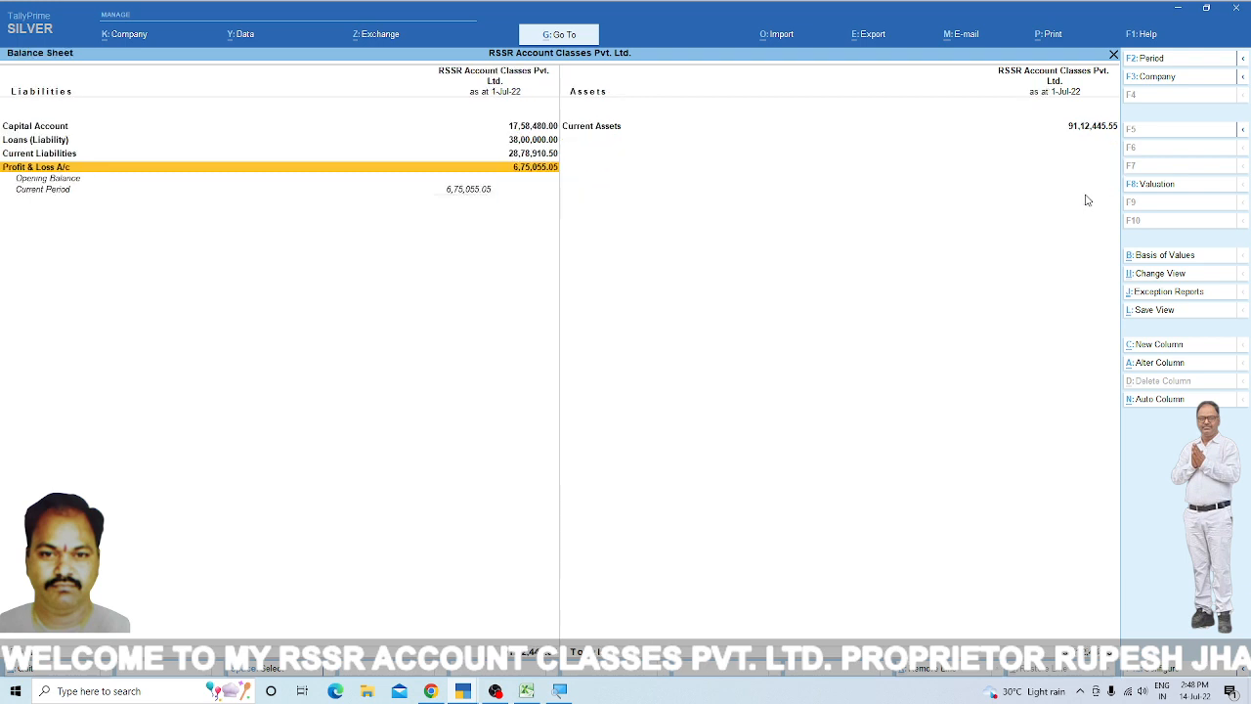
key("Escape")
key("Return")
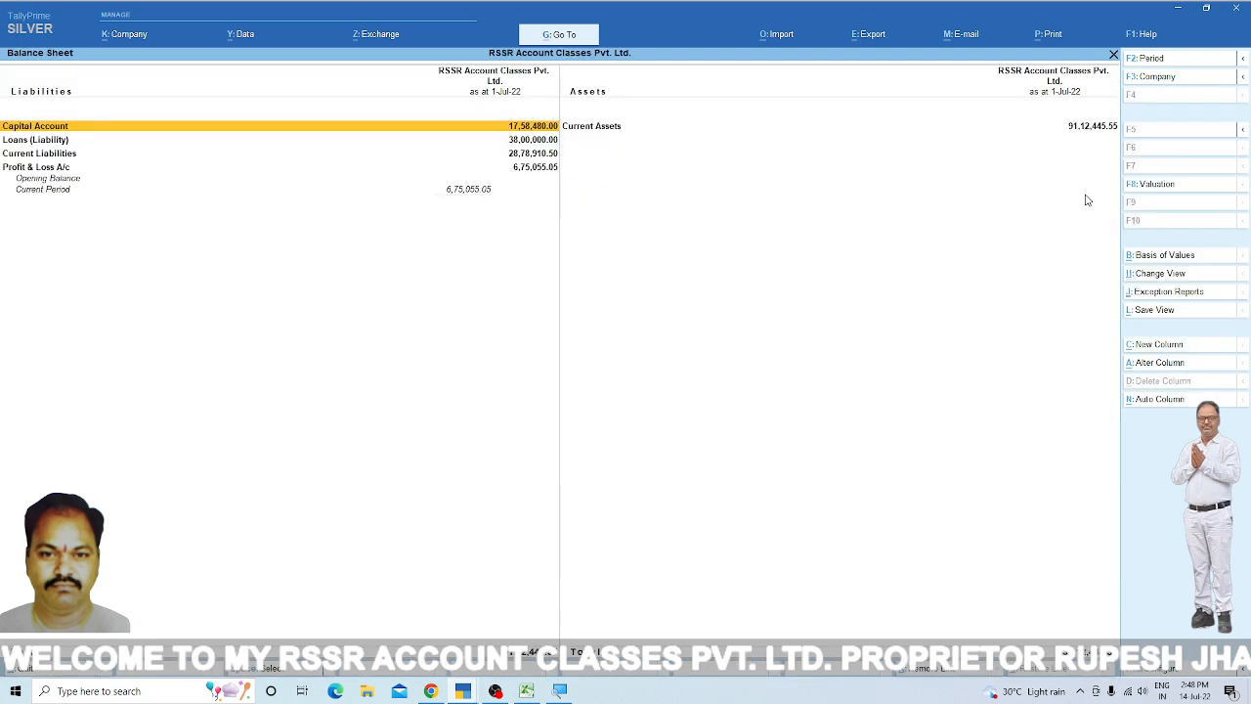
key("Down")
key("Down")
key("Return")
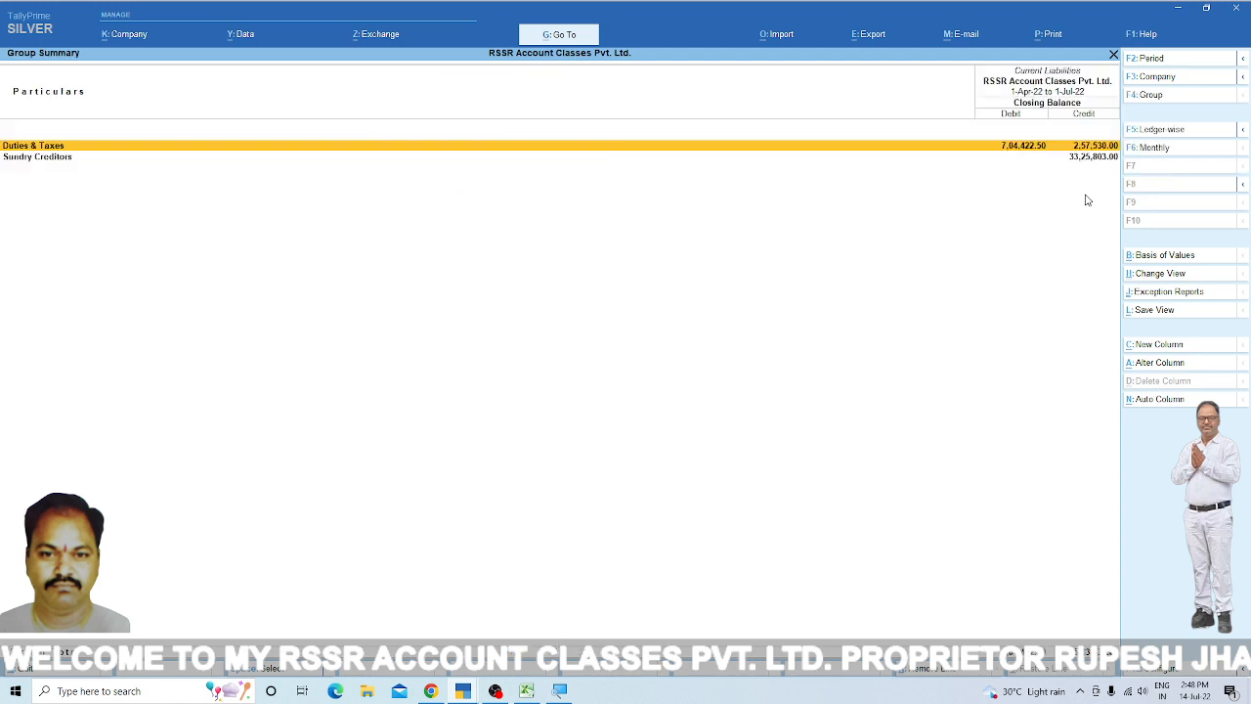
key("Return")
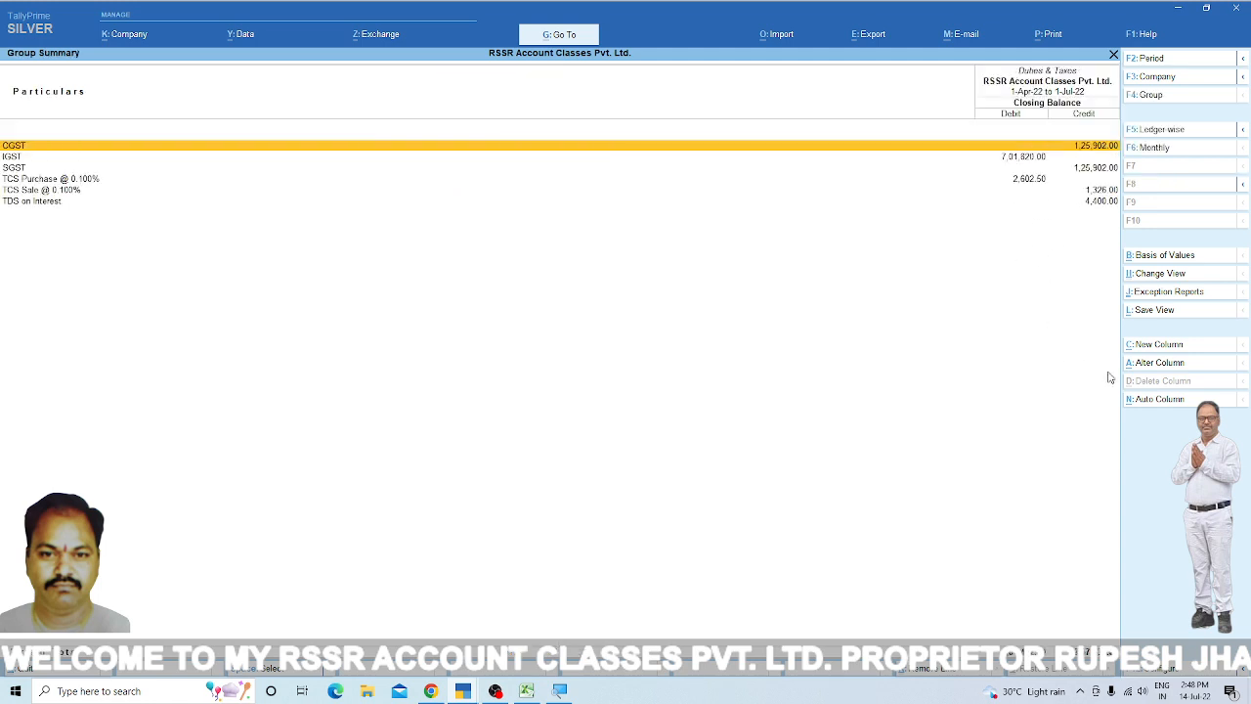
Open the IGST ledger's monthly summary and examine the debit and credit figures from April through July.
key("Down")
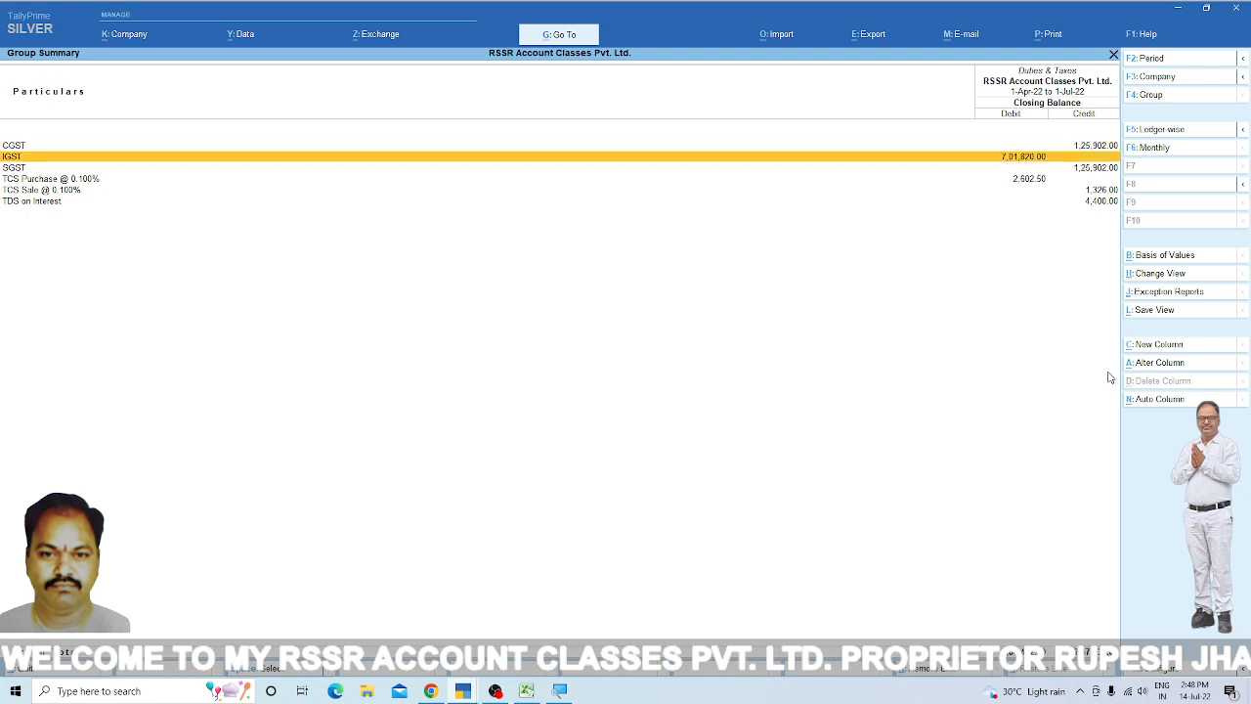
key("Return")
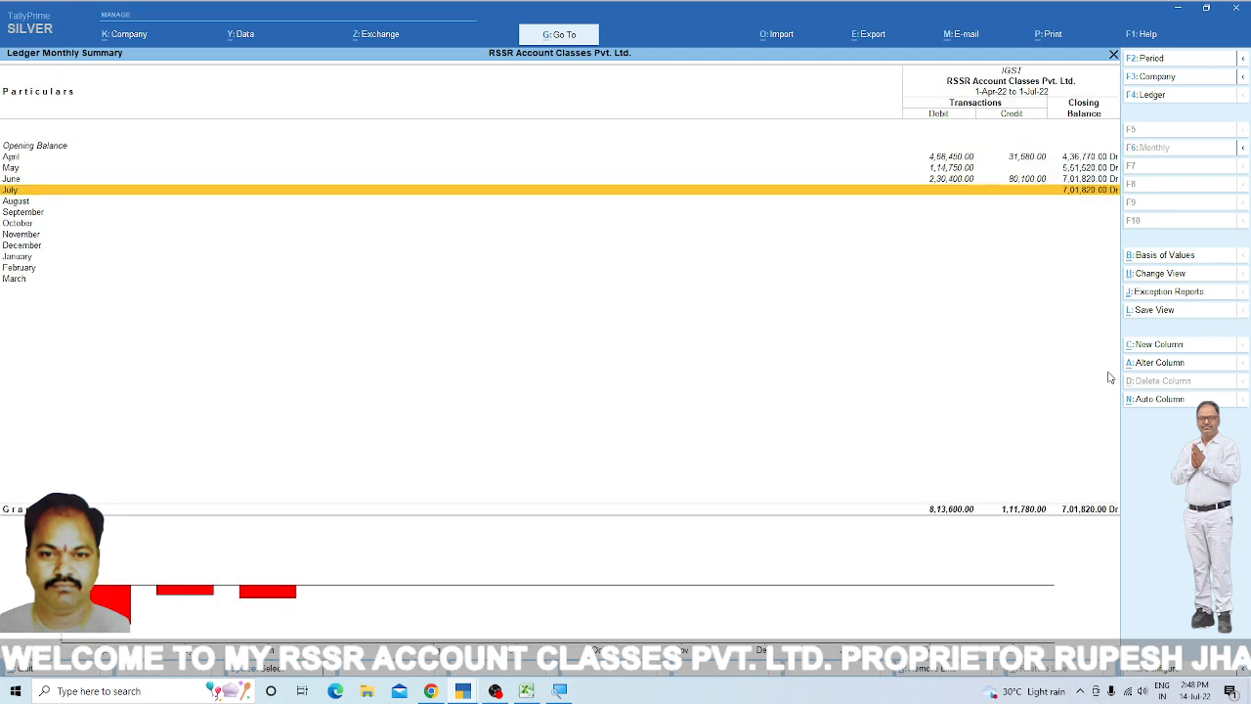
key("Up")
key("Up")
key("Up")
key("Down")
key("Down")
key("Down")
key("Down")
key("Down")
key("Up")
key("Up")
key("Up")
key("Up")
key("Up")
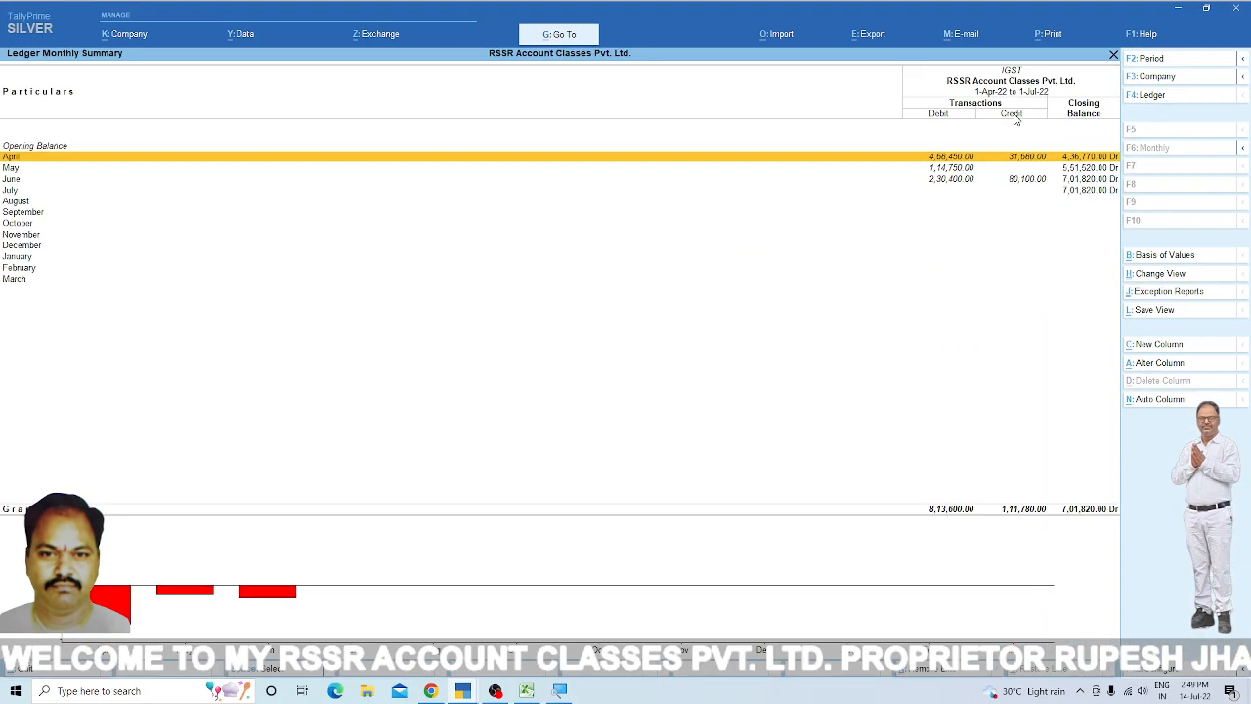
Open the CGST ledger's monthly summary and examine the credit figures from April through July.
key("Escape")
key("Up")
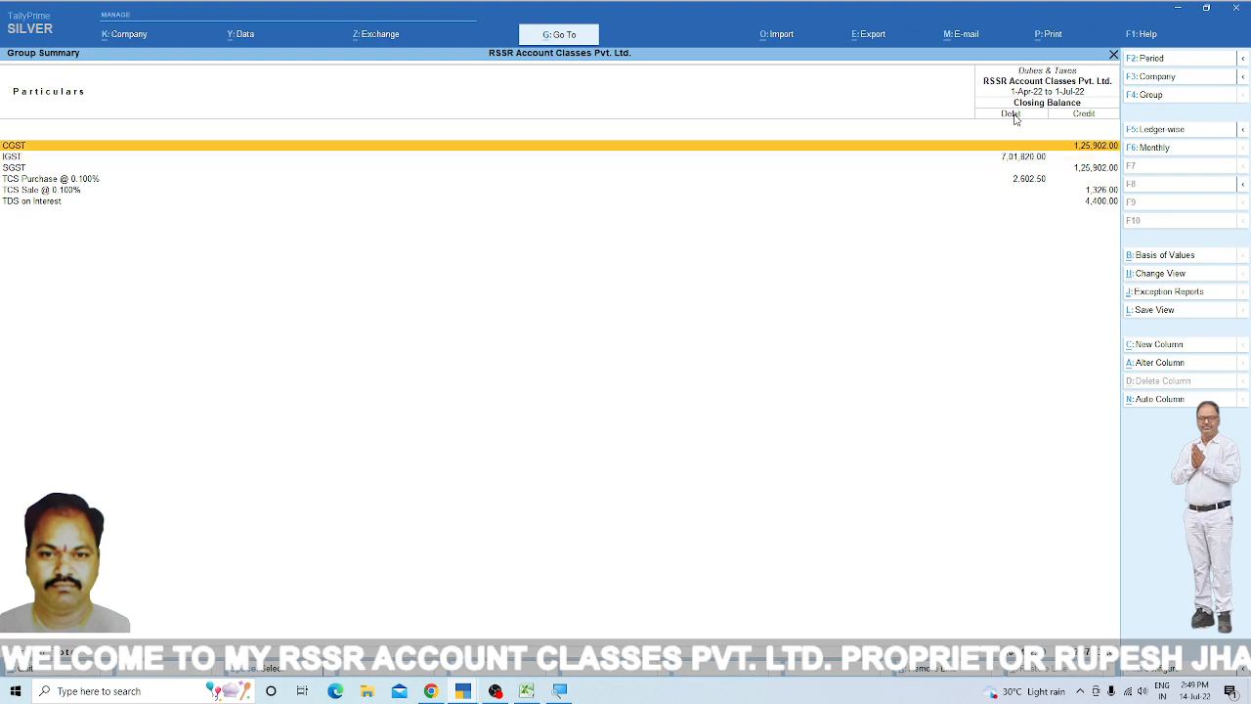
key("Return")
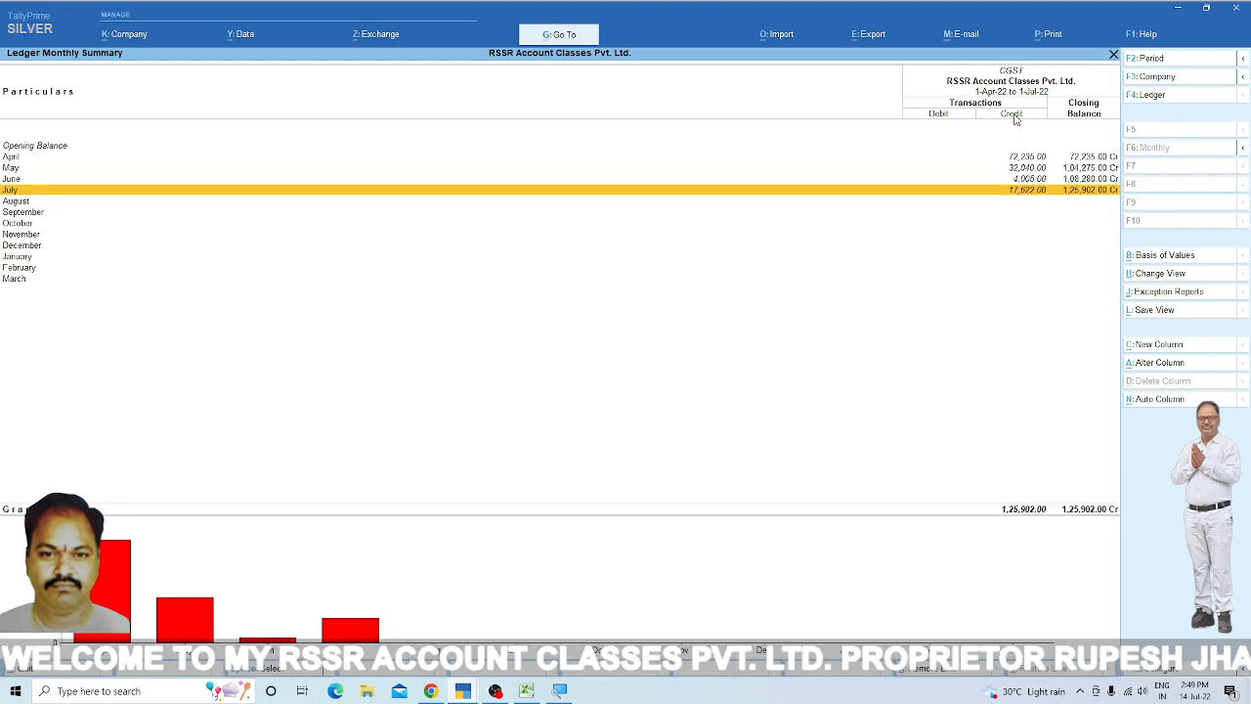
key("Up")
key("Up")
key("Up")
key("Down")
key("Down")
key("Down")
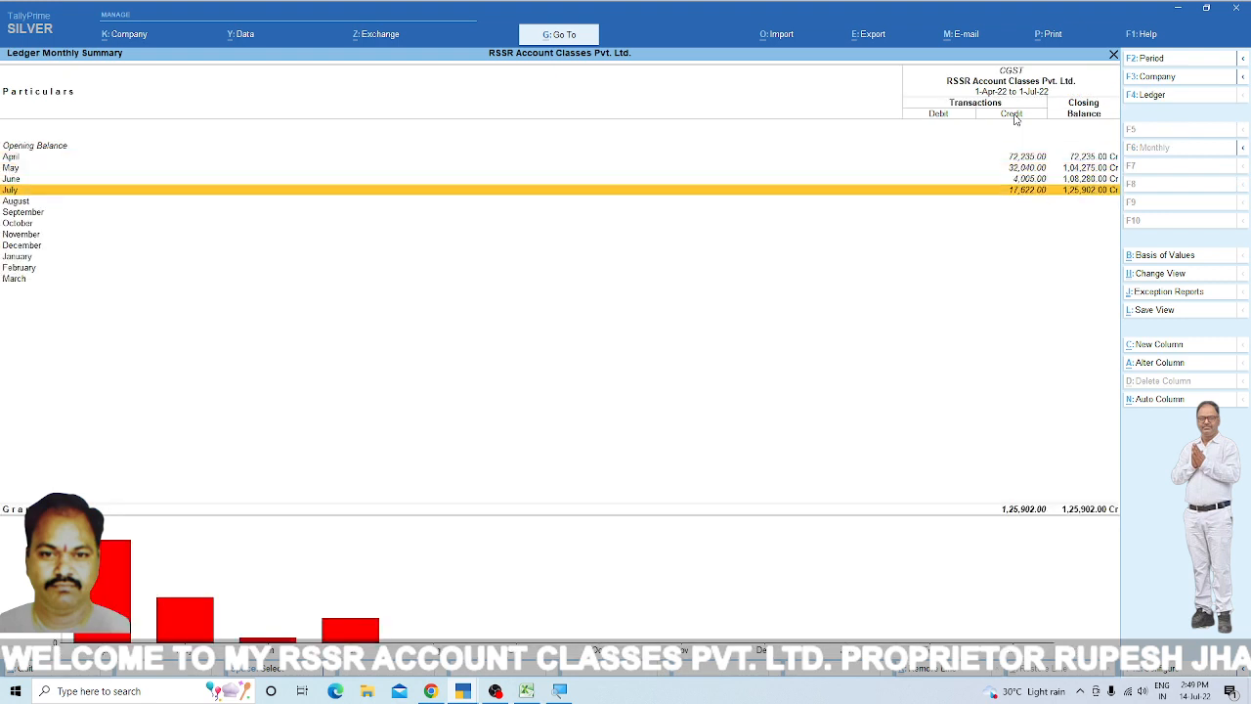
key("Down")
key("Up")
key("Up")
key("Up")
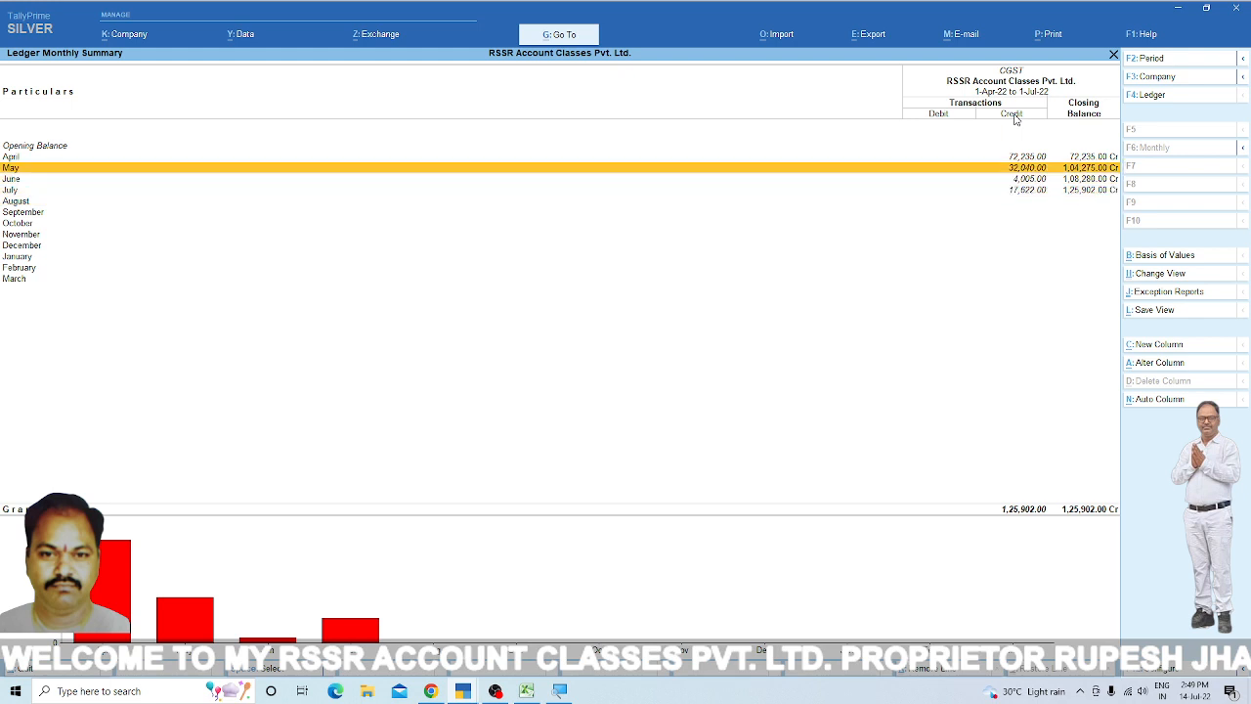
View the SGST ledger's May vouchers, then return to the Duties & Taxes summary.
key("Escape")
key("Down")
key("Down")
key("Down")
key("Up")
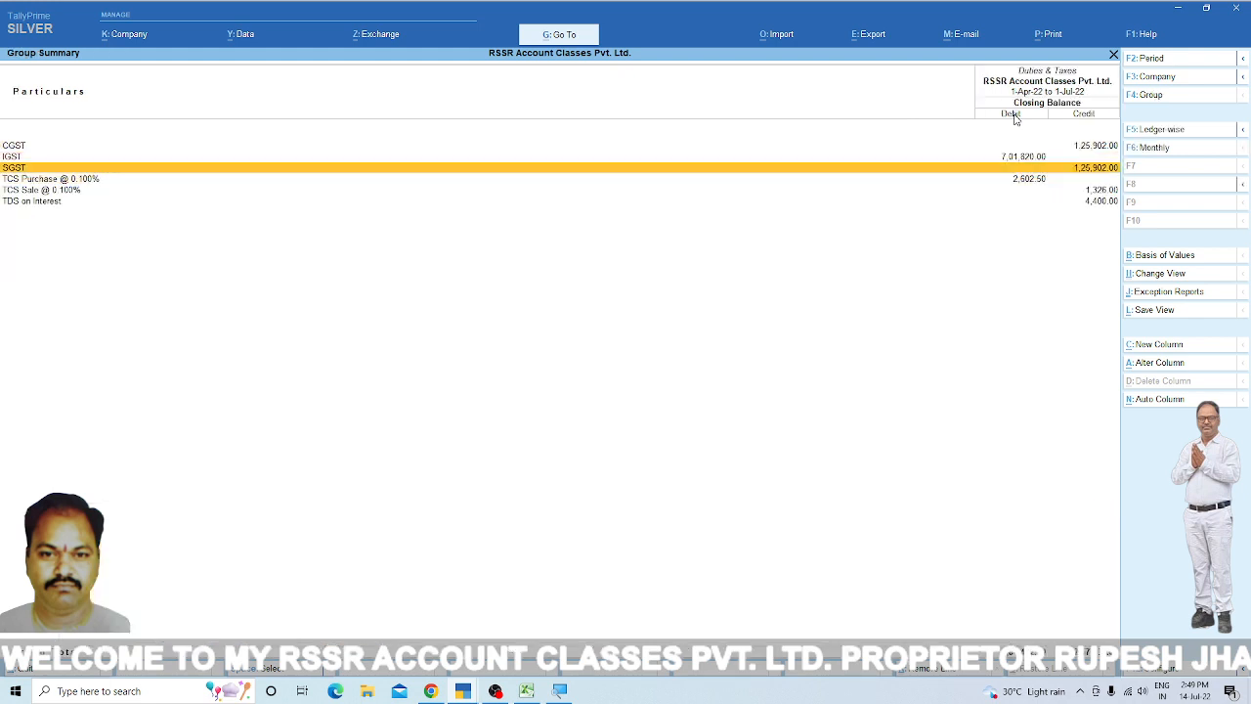
key("Return")
key("Up")
key("Up")
key("Return")
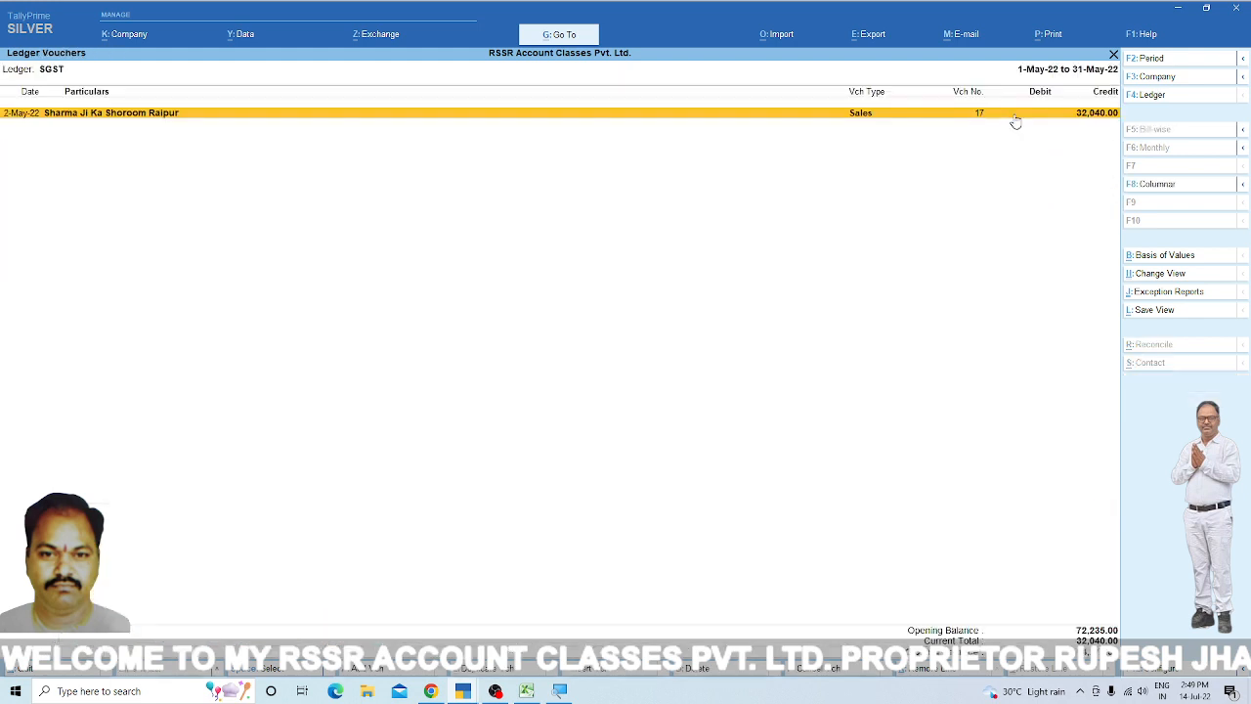
key("Escape")
key("Escape")
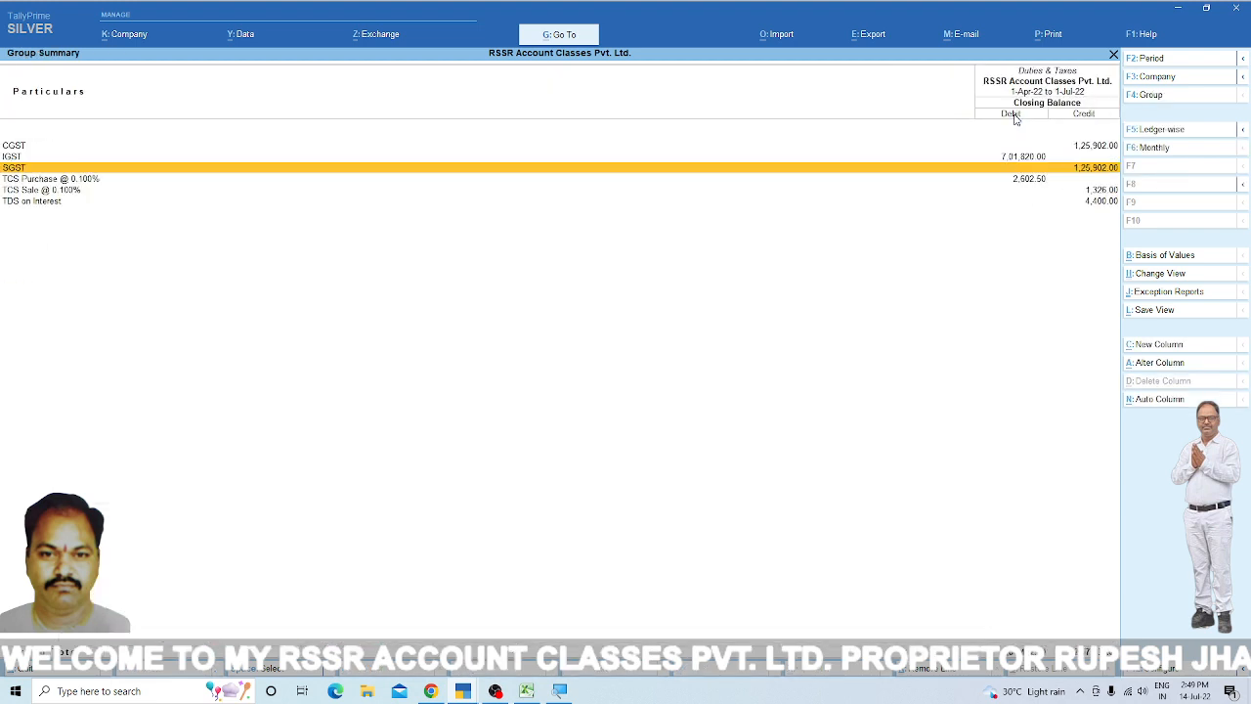
Compare the closing balances of the SGST, TCS Purchase, TCS Sale and TDS on Interest ledgers in Duties & Taxes.
key("Down")
key("Down")
key("Down")
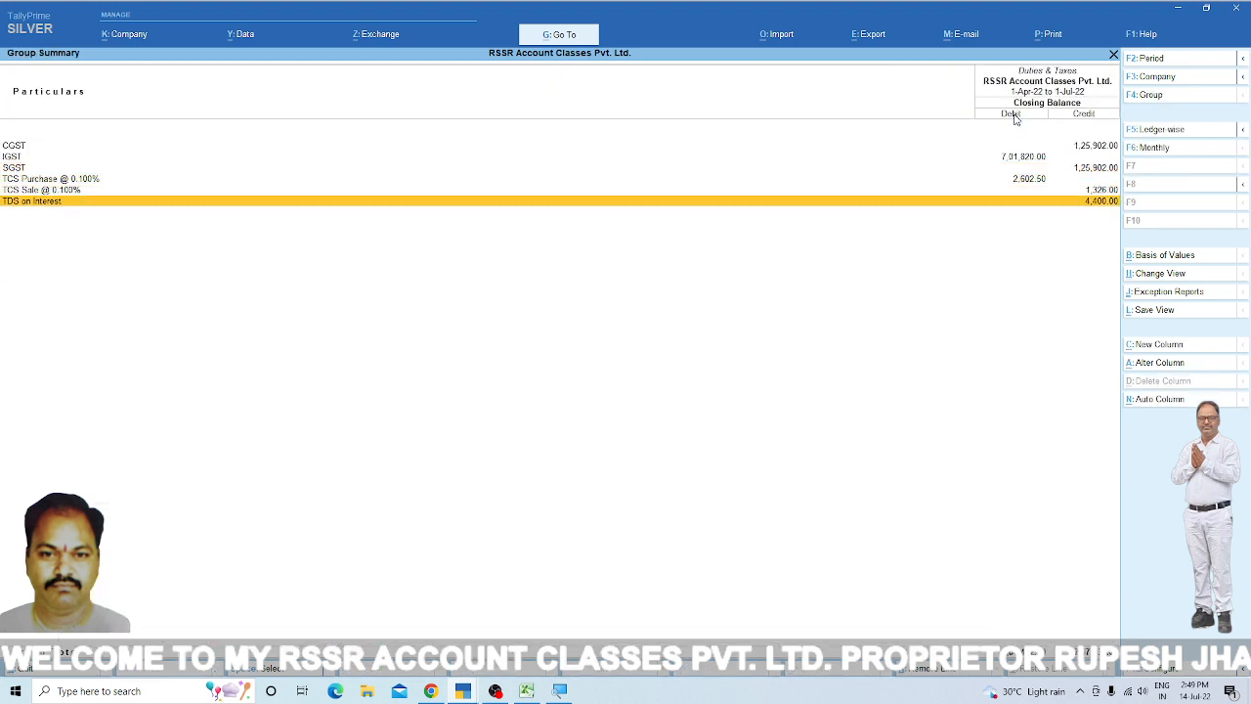
key("Up")
key("Up")
key("Up")
key("Down")
key("Down")
key("Down")
key("Up")
key("Up")
key("Up")
key("Up")
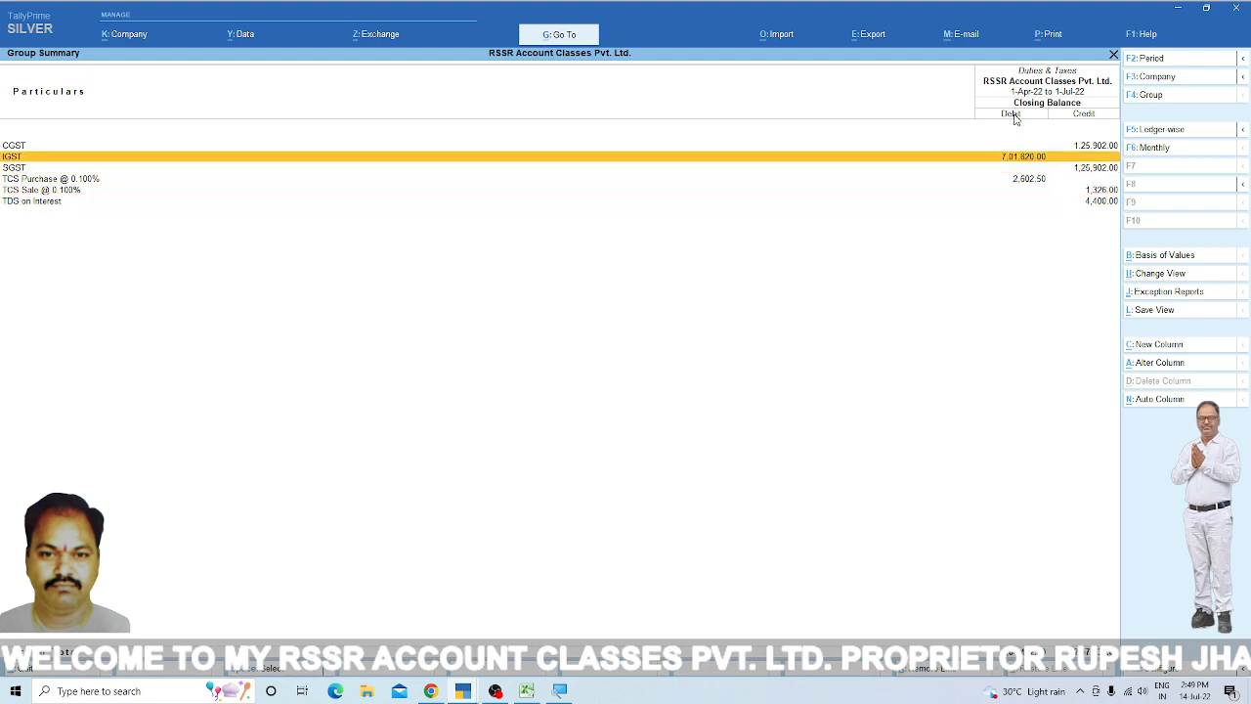
View the SGST ledger's July vouchers and return to the Duties & Taxes group.
key("Down")
key("Return")
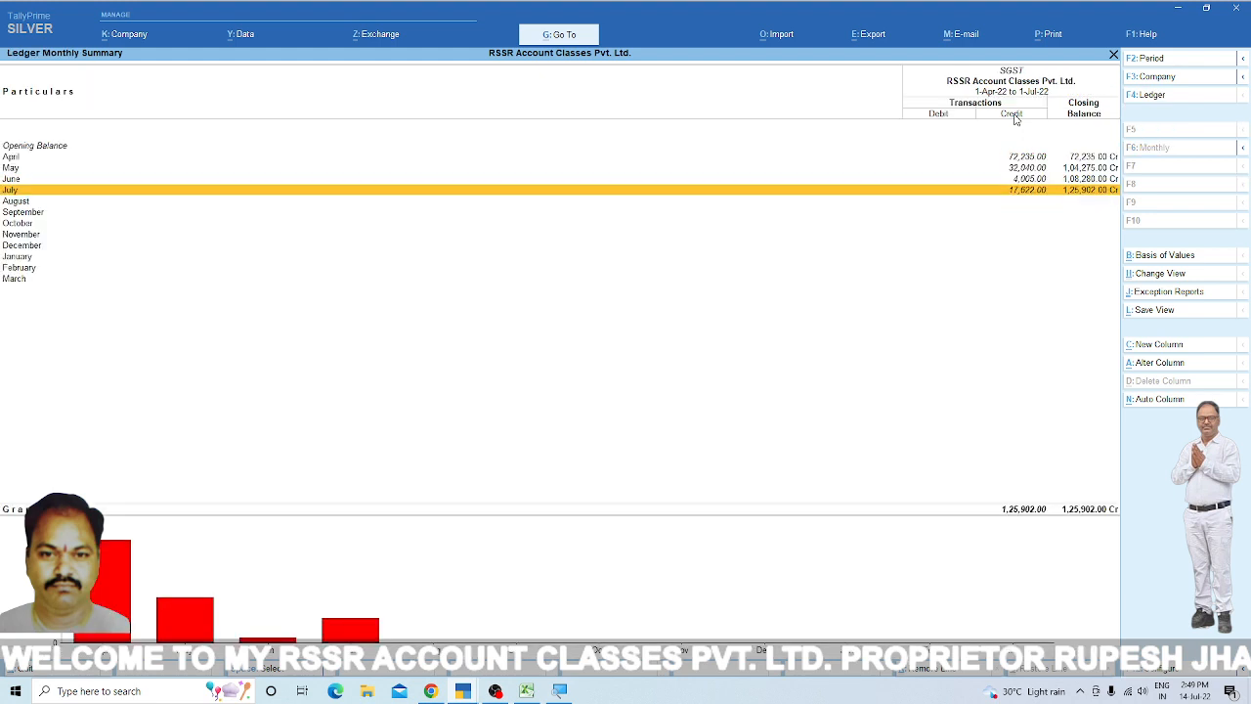
key("Return")
key("Escape")
key("Return")
key("Escape")
key("Escape")
Open the IGST ledger's June vouchers and set the report period to 1-Apr-22 to 1-Jul-22.
key("Up")
key("Return")
key("Up")
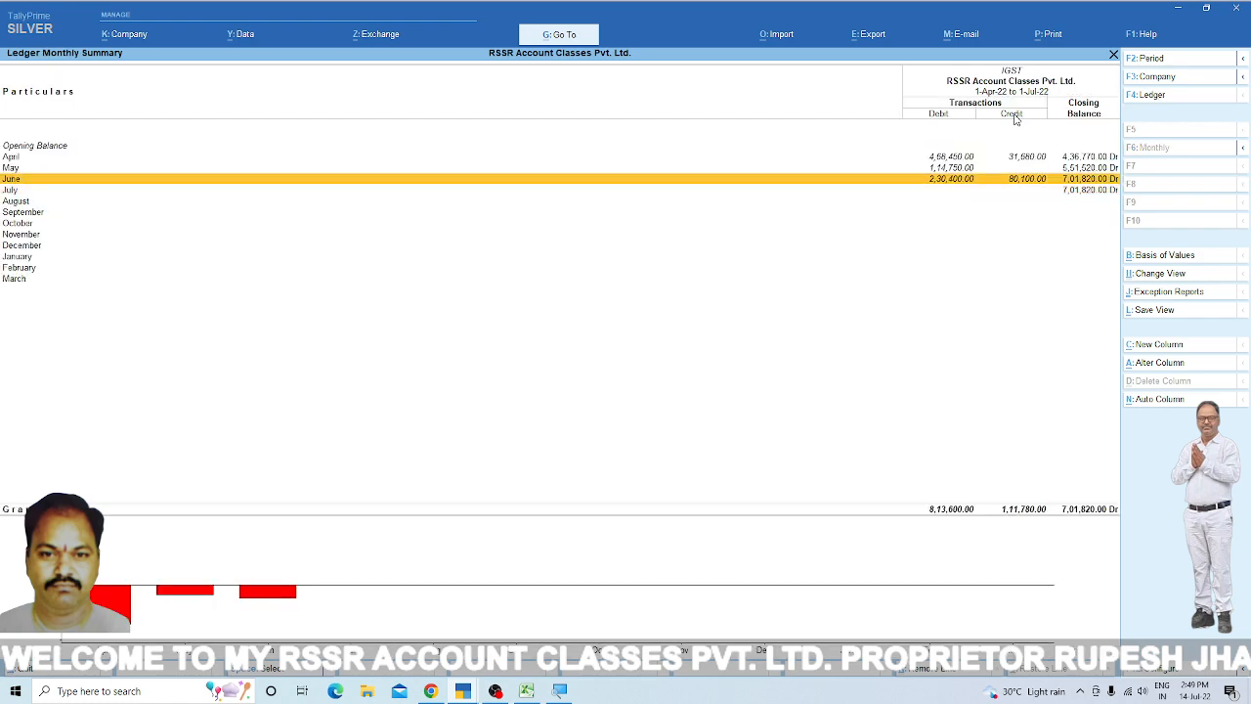
key("Return")
key("F2")
key("space")
key("Return")
key("space")
key("Return")
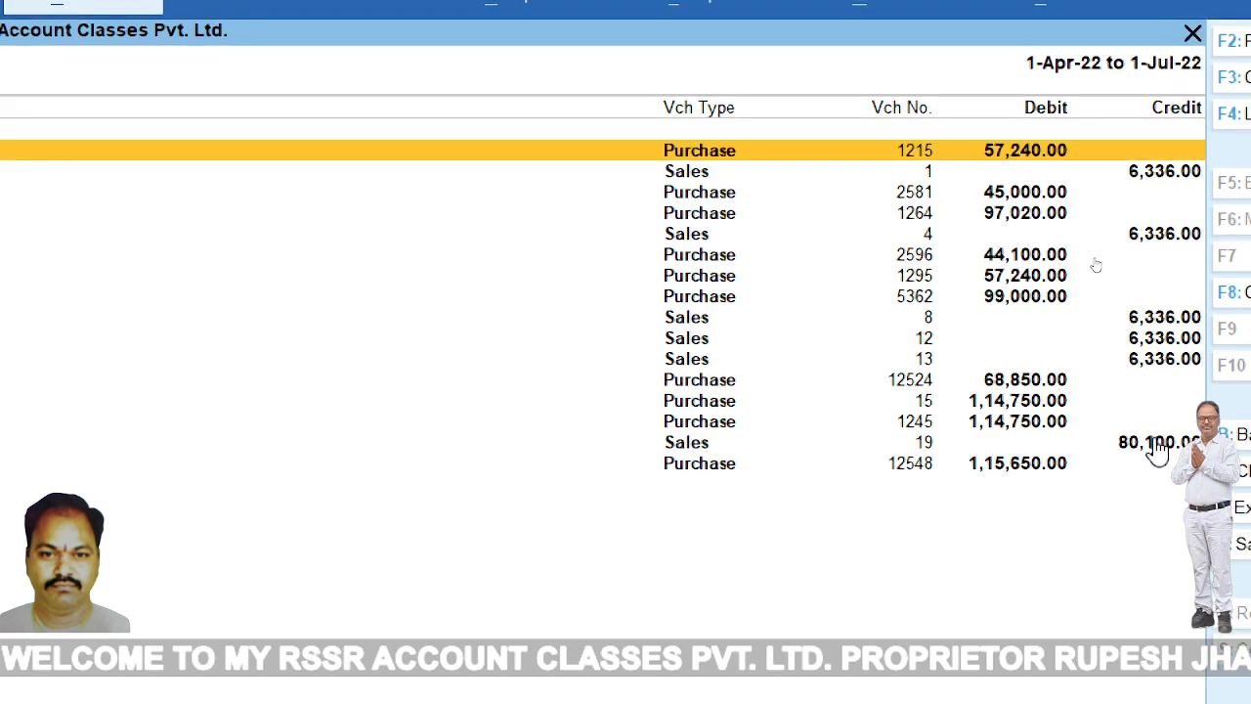
Examine the debit and credit amounts of the purchase and sales vouchers in the IGST ledger.
key("Down")
key("Down")
key("Down")
key("Down")
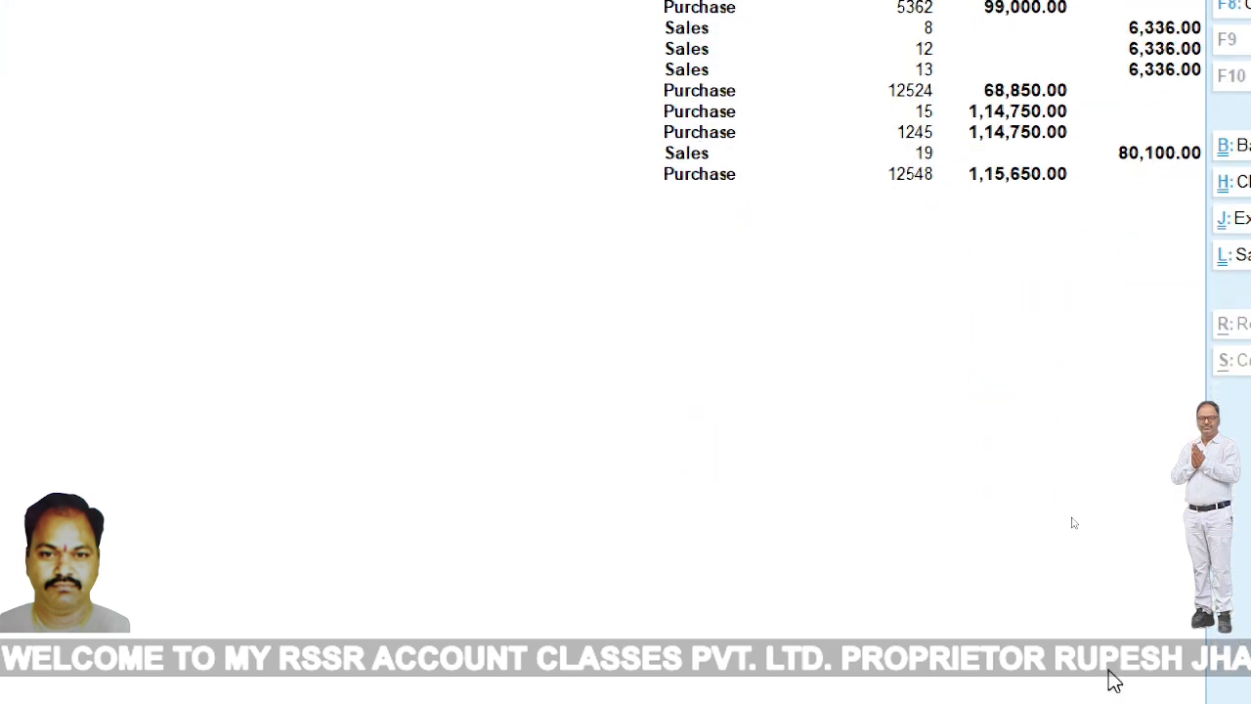